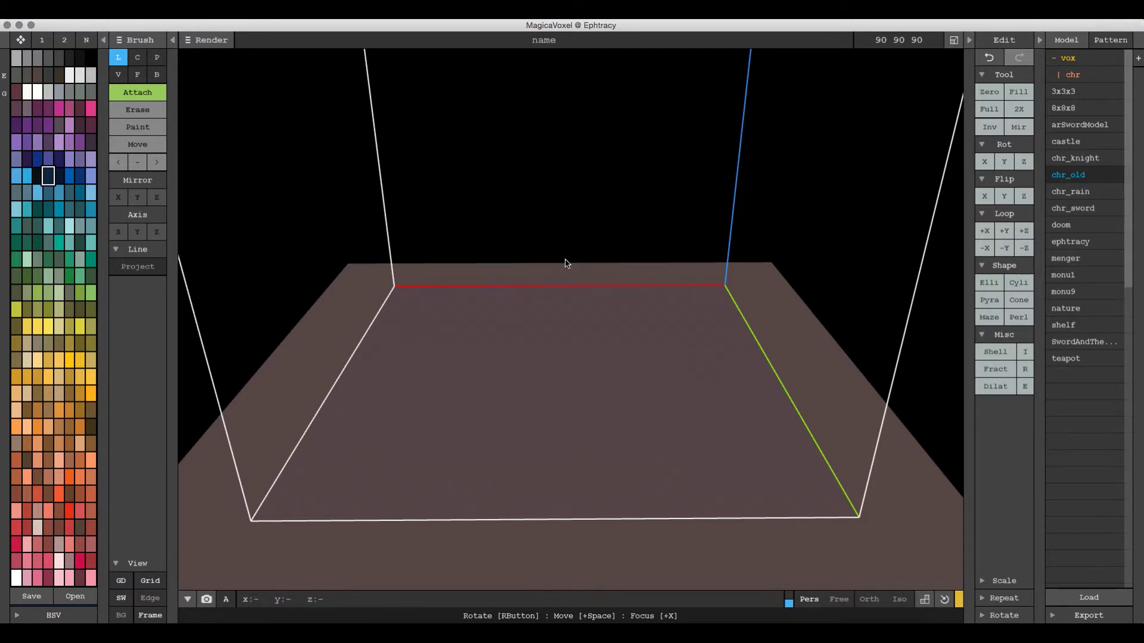
Step: Draw a flat blue rectangle with the Box brush and extrude it into a tall box with the Face brush
{"action": "left_click", "coordinate": [156, 74]}
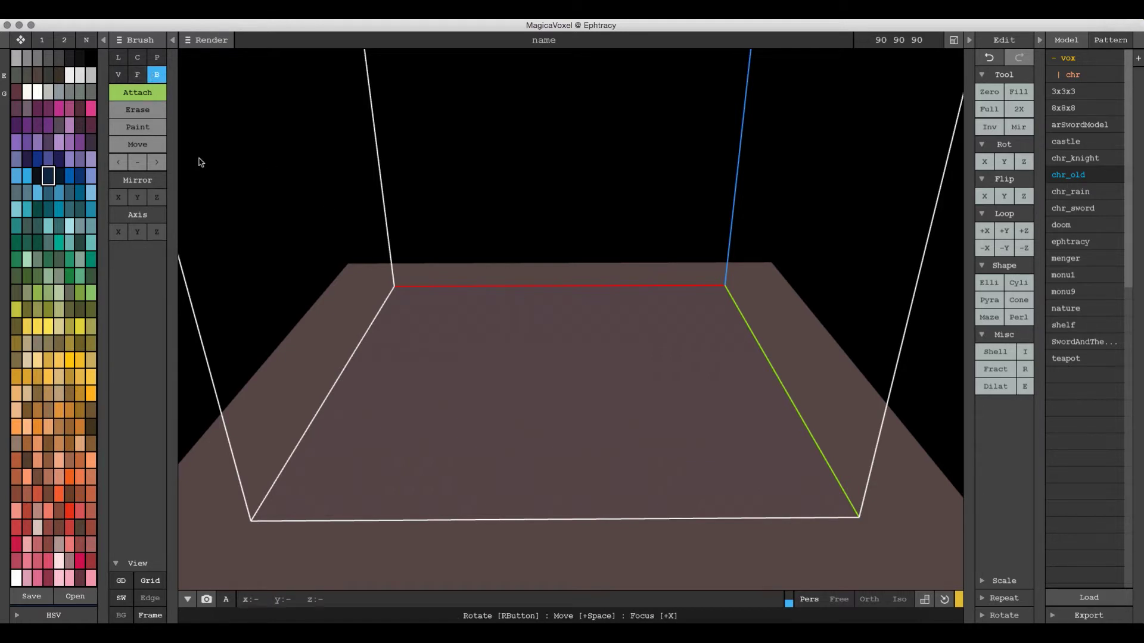
{"action": "mouse_move", "coordinate": [466, 347]}
{"action": "left_mouse_down"}
{"action": "mouse_move", "coordinate": [712, 411]}
{"action": "mouse_move", "coordinate": [714, 425]}
{"action": "left_mouse_up"}
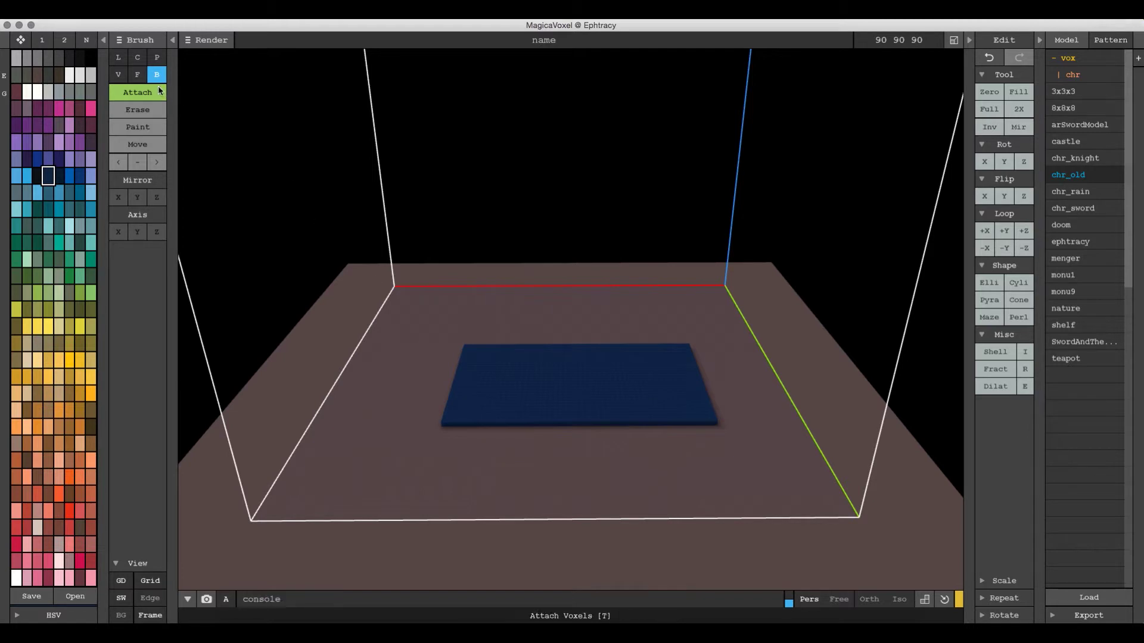
{"action": "left_click", "coordinate": [137, 74]}
{"action": "left_click_drag", "start_coordinate": [654, 388], "coordinate": [648, 279]}
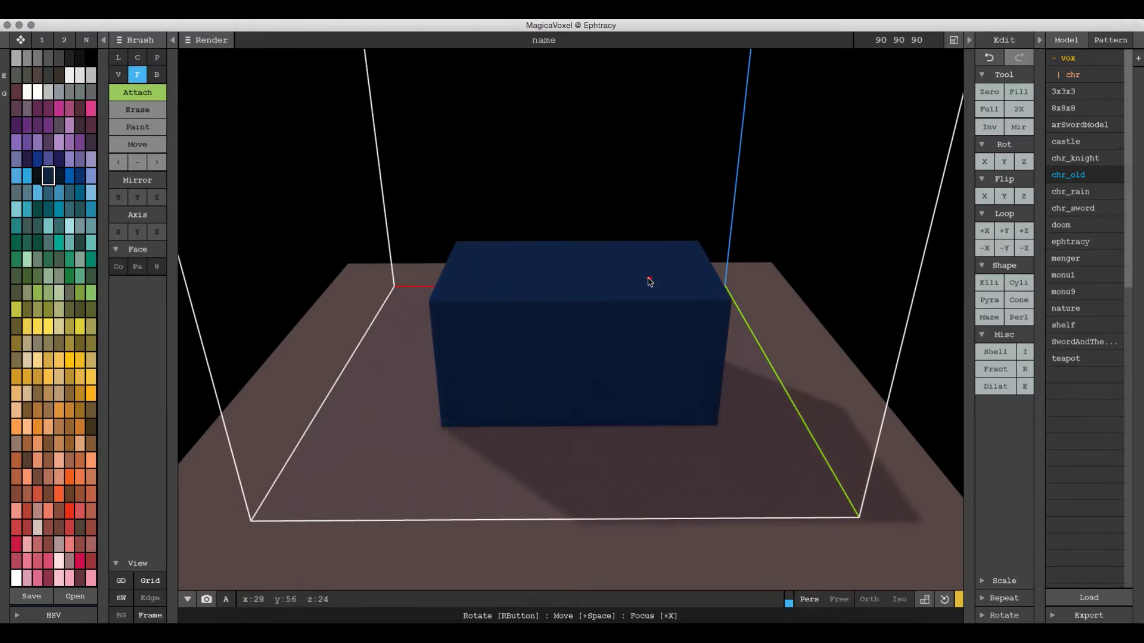
Step: Shift the blue box around the volume with Move, wrapping it through the edges and back
{"action": "left_click", "coordinate": [130, 145]}
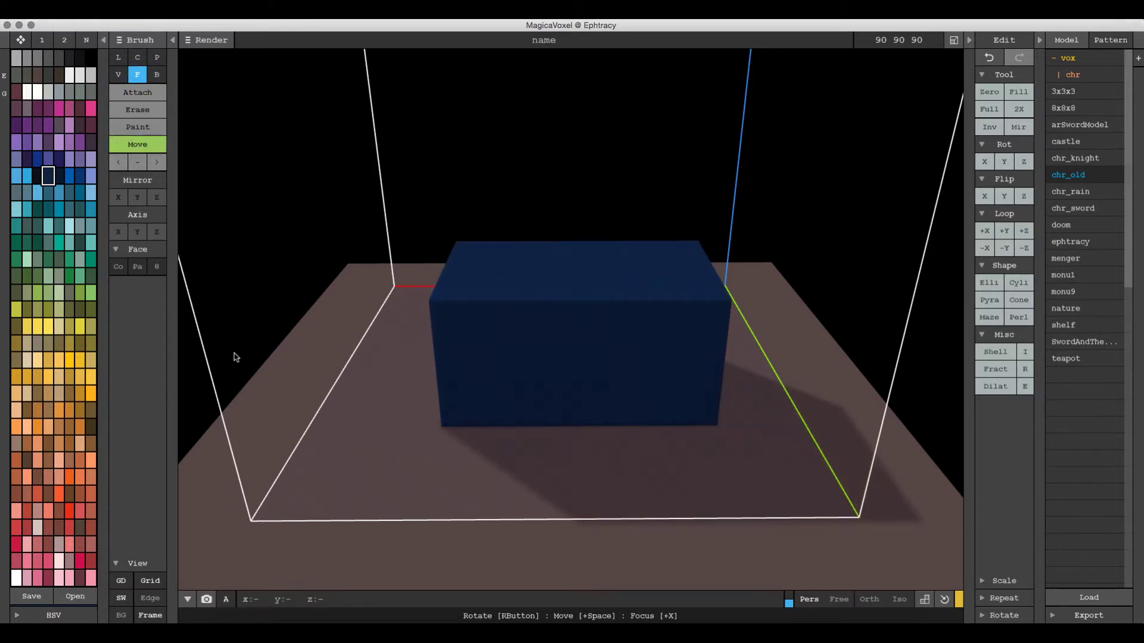
{"action": "mouse_move", "coordinate": [649, 364]}
{"action": "left_mouse_down"}
{"action": "mouse_move", "coordinate": [602, 357]}
{"action": "mouse_move", "coordinate": [728, 359]}
{"action": "mouse_move", "coordinate": [643, 369]}
{"action": "mouse_move", "coordinate": [539, 194]}
{"action": "mouse_move", "coordinate": [552, 347]}
{"action": "mouse_move", "coordinate": [526, 177]}
{"action": "mouse_move", "coordinate": [546, 345]}
{"action": "mouse_move", "coordinate": [559, 327]}
{"action": "mouse_move", "coordinate": [526, 324]}
{"action": "mouse_move", "coordinate": [631, 329]}
{"action": "left_mouse_up"}
{"action": "mouse_move", "coordinate": [631, 329]}
{"action": "right_mouse_down"}
{"action": "mouse_move", "coordinate": [756, 464]}
{"action": "mouse_move", "coordinate": [559, 462]}
{"action": "mouse_move", "coordinate": [738, 454]}
{"action": "right_mouse_up"}
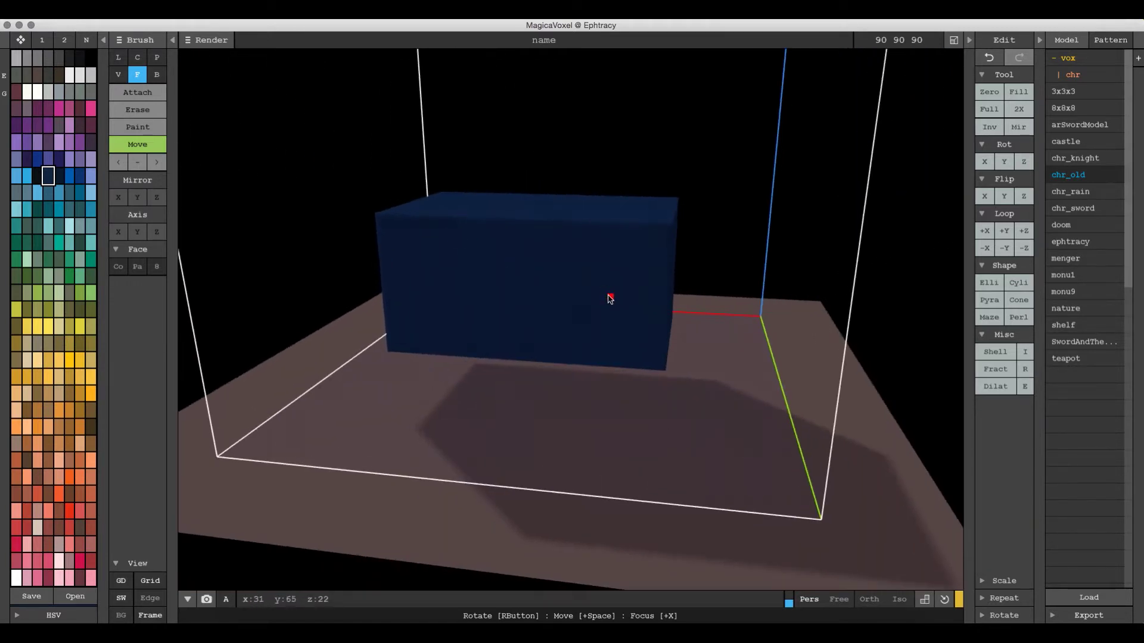
{"action": "mouse_move", "coordinate": [583, 291]}
{"action": "left_mouse_down"}
{"action": "mouse_move", "coordinate": [276, 275]}
{"action": "mouse_move", "coordinate": [478, 291]}
{"action": "mouse_move", "coordinate": [347, 296]}
{"action": "mouse_move", "coordinate": [397, 303]}
{"action": "mouse_move", "coordinate": [679, 327]}
{"action": "left_mouse_up"}
{"action": "scroll", "coordinate": [679, 327], "scroll_direction": "down", "scroll_amount": 5}
{"action": "mouse_move", "coordinate": [679, 327]}
{"action": "right_mouse_down"}
{"action": "mouse_move", "coordinate": [659, 298]}
{"action": "mouse_move", "coordinate": [657, 50]}
{"action": "right_mouse_up"}
{"action": "mouse_move", "coordinate": [623, 286]}
{"action": "left_mouse_down"}
{"action": "mouse_move", "coordinate": [613, 101]}
{"action": "mouse_move", "coordinate": [606, 128]}
{"action": "mouse_move", "coordinate": [614, 41]}
{"action": "mouse_move", "coordinate": [579, 230]}
{"action": "mouse_move", "coordinate": [584, 343]}
{"action": "left_mouse_up"}
{"action": "scroll", "coordinate": [585, 343], "scroll_direction": "up", "scroll_amount": 4}
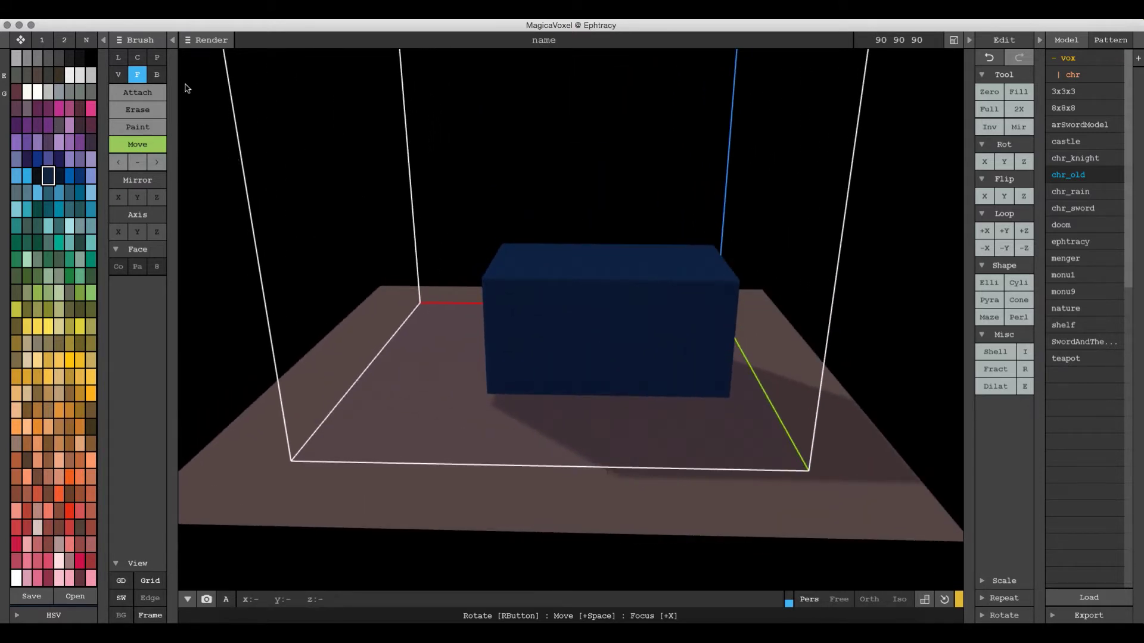
Step: Attach an 18x20 flat layer with a smaller layer on top, then slide the whole model sideways
{"action": "left_click", "coordinate": [156, 74]}
{"action": "mouse_move", "coordinate": [376, 402]}
{"action": "left_mouse_down"}
{"action": "mouse_move", "coordinate": [453, 428]}
{"action": "mouse_move", "coordinate": [434, 396]}
{"action": "mouse_move", "coordinate": [447, 431]}
{"action": "left_mouse_up"}
{"action": "left_click", "coordinate": [138, 93]}
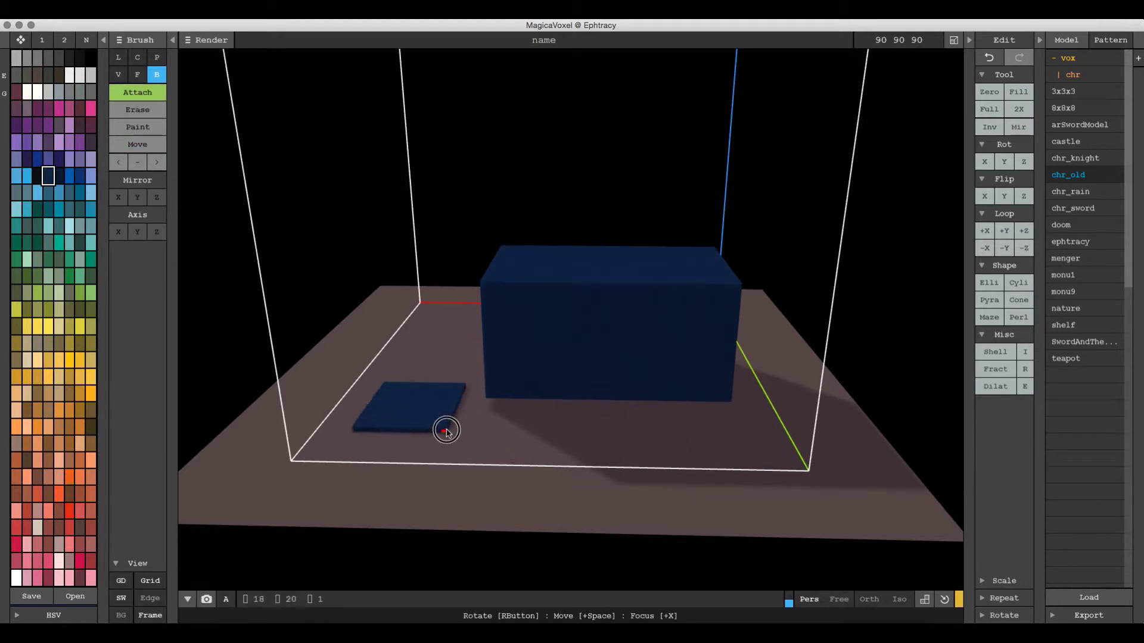
{"action": "left_click_drag", "start_coordinate": [404, 397], "coordinate": [427, 431]}
{"action": "left_click_drag", "start_coordinate": [388, 384], "coordinate": [428, 411]}
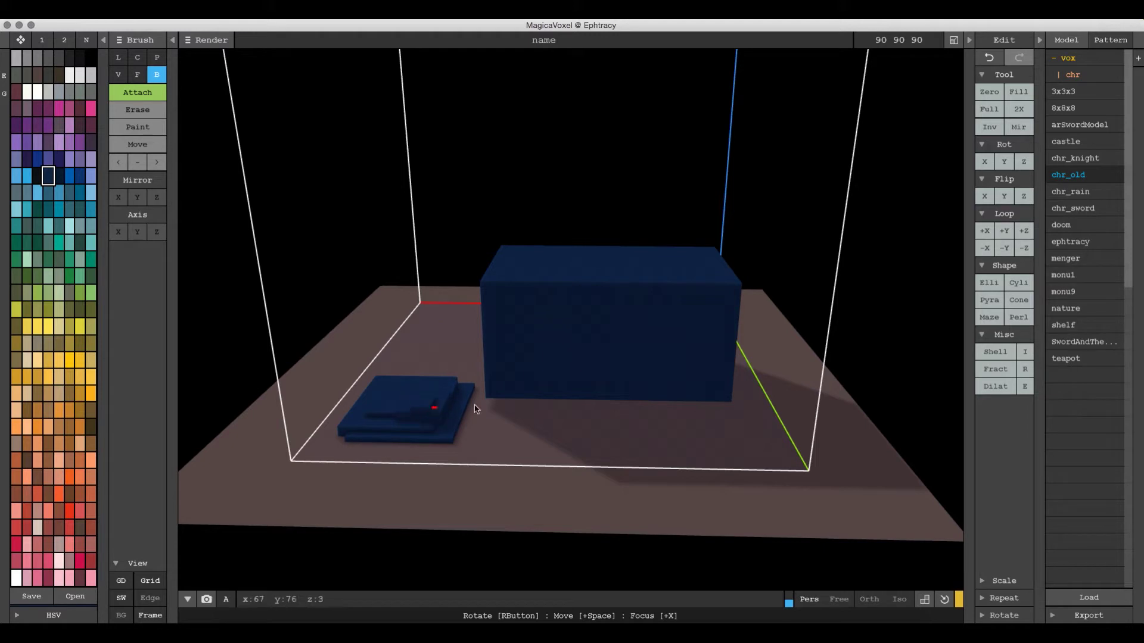
{"action": "left_click", "coordinate": [139, 145]}
{"action": "left_click_drag", "start_coordinate": [638, 312], "coordinate": [585, 250]}
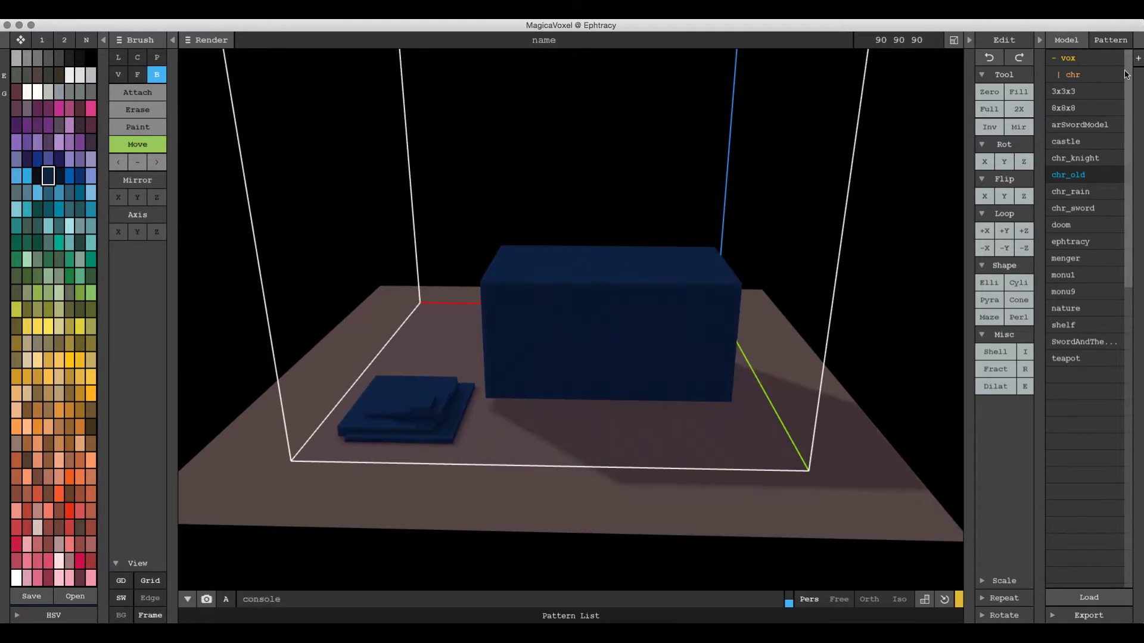
Step: Clear the model with Zero and Face-attach an olive floor slab several voxels thick
{"action": "left_click", "coordinate": [988, 92]}
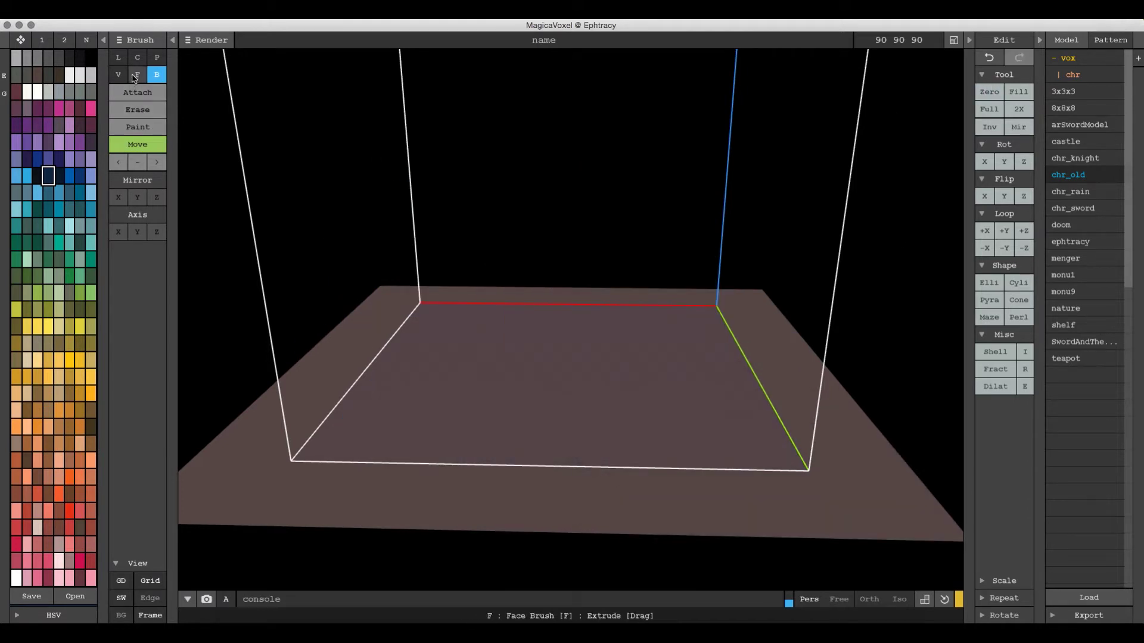
{"action": "left_click", "coordinate": [137, 74]}
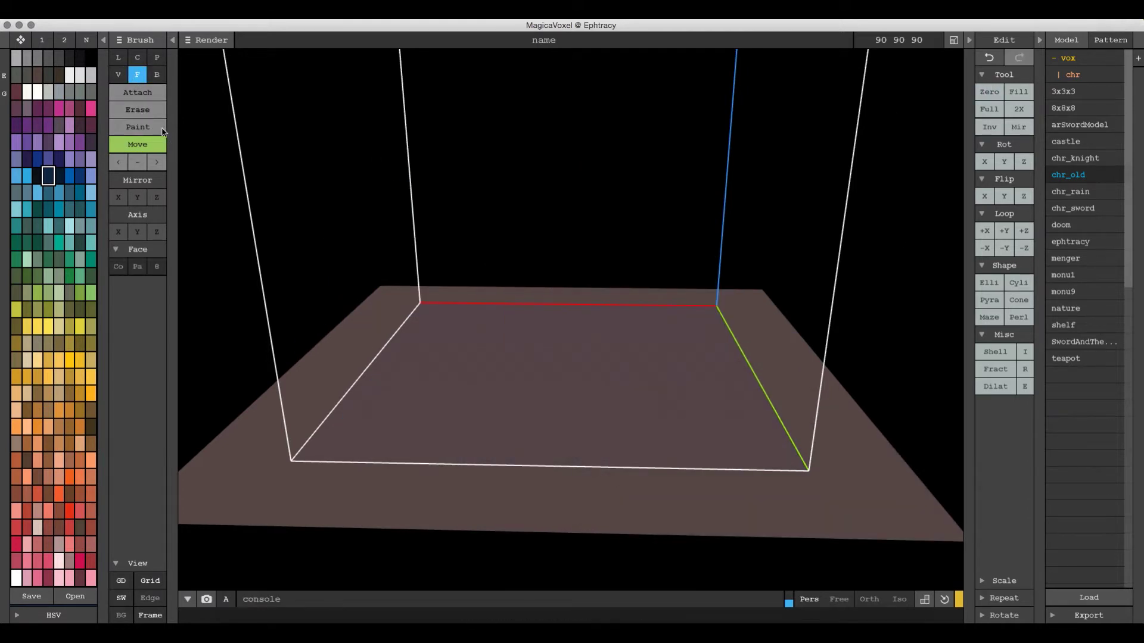
{"action": "left_click", "coordinate": [131, 93]}
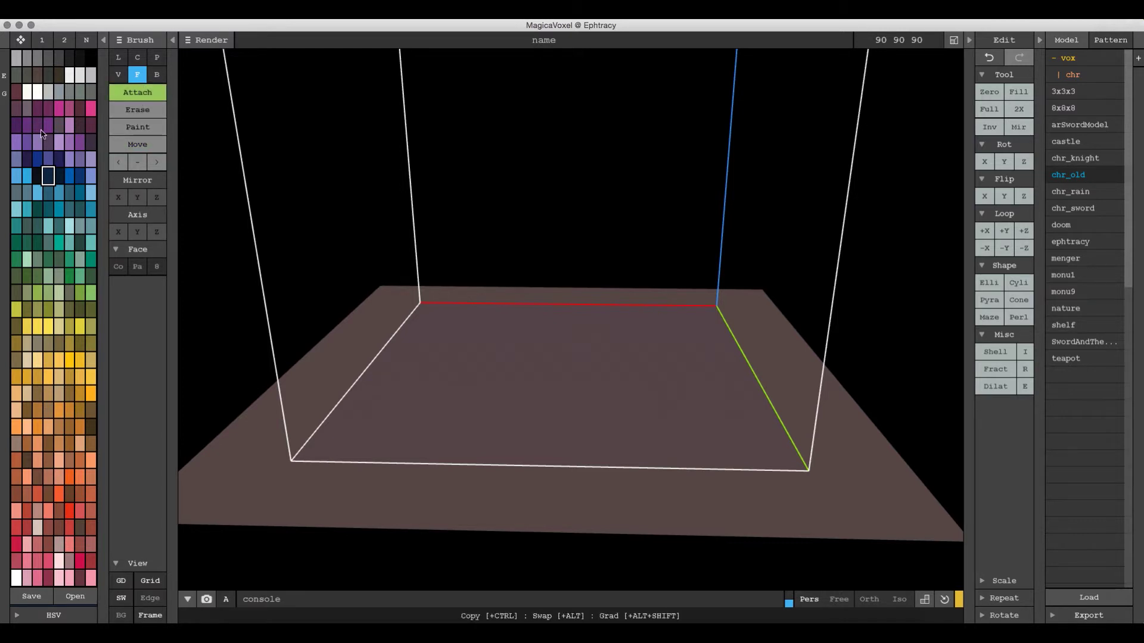
{"action": "left_click", "coordinate": [48, 309]}
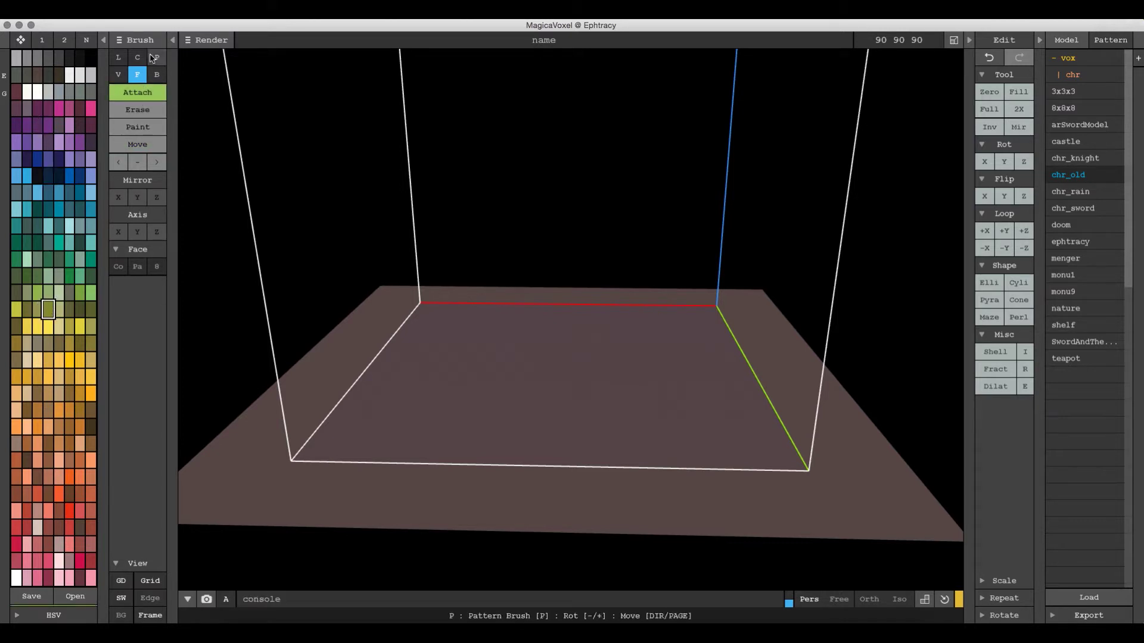
{"action": "left_click", "coordinate": [143, 74]}
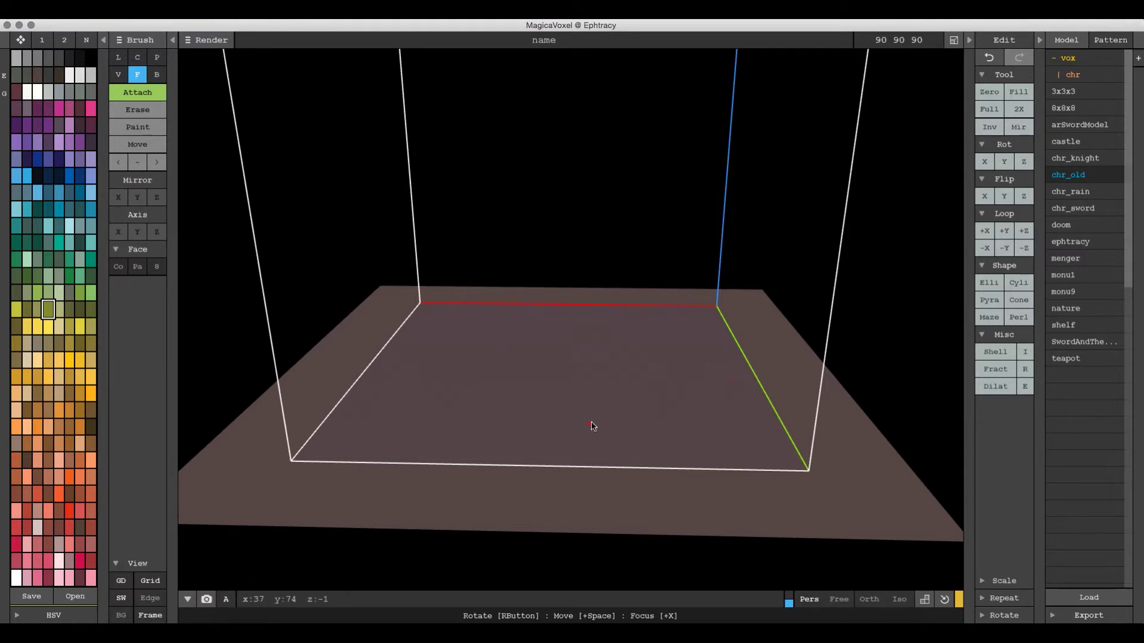
{"action": "left_click", "coordinate": [582, 395]}
{"action": "left_click_drag", "start_coordinate": [576, 418], "coordinate": [557, 380]}
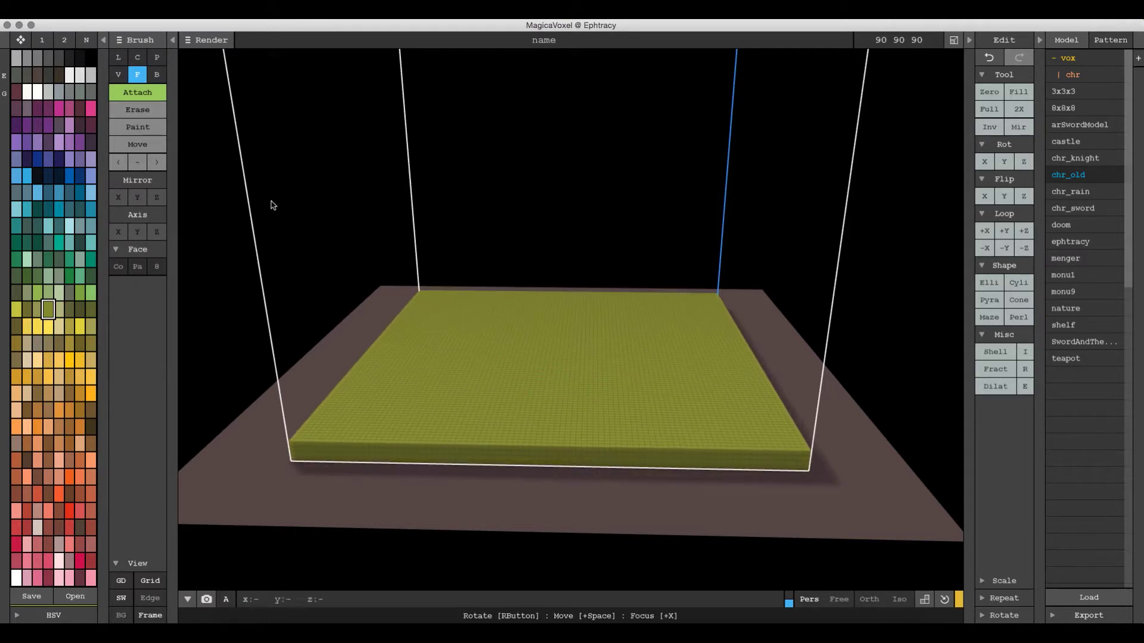
Step: Erase the olive slab completely
{"action": "left_click", "coordinate": [48, 159]}
{"action": "left_click", "coordinate": [138, 110]}
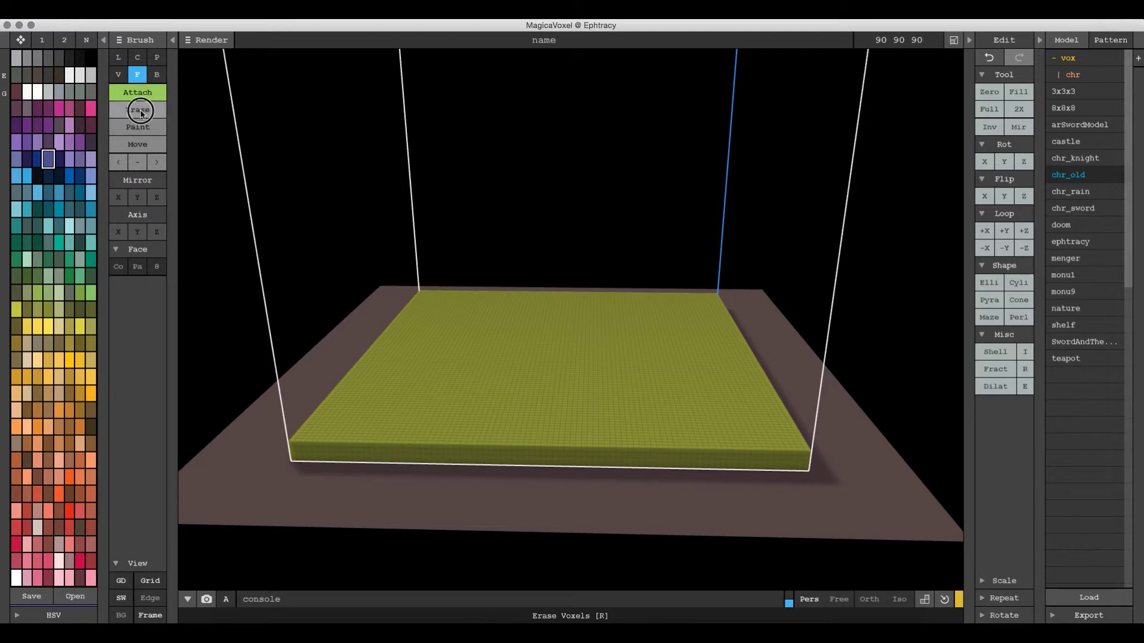
{"action": "left_click", "coordinate": [517, 394]}
{"action": "left_click", "coordinate": [518, 395]}
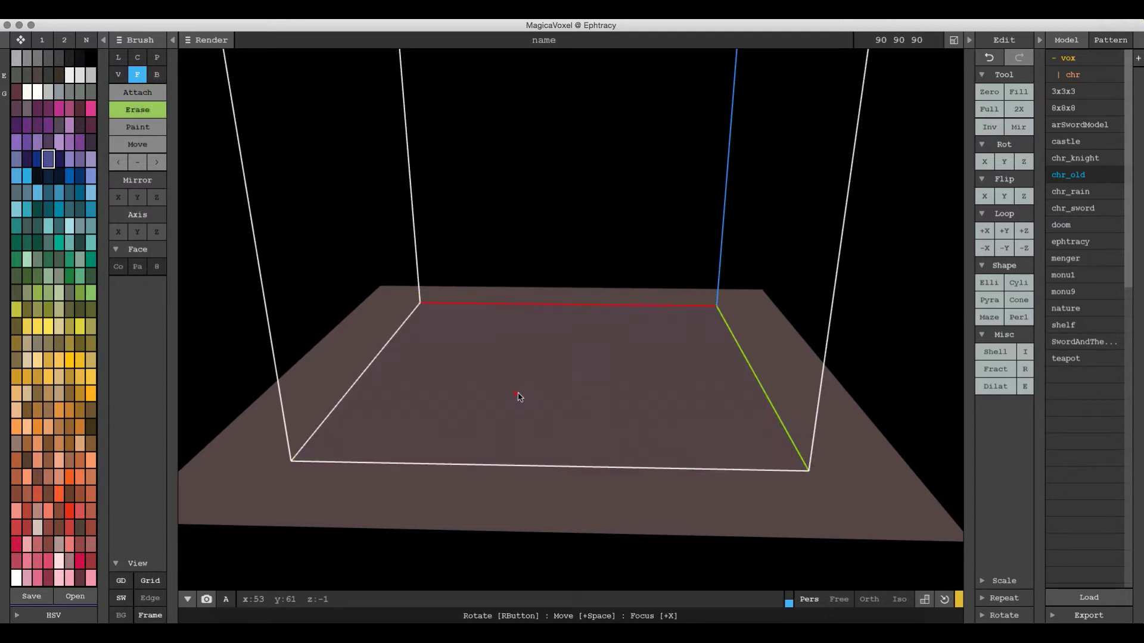
Step: Attach a thick dark blue floor slab and paint its top face purple
{"action": "left_click", "coordinate": [80, 175]}
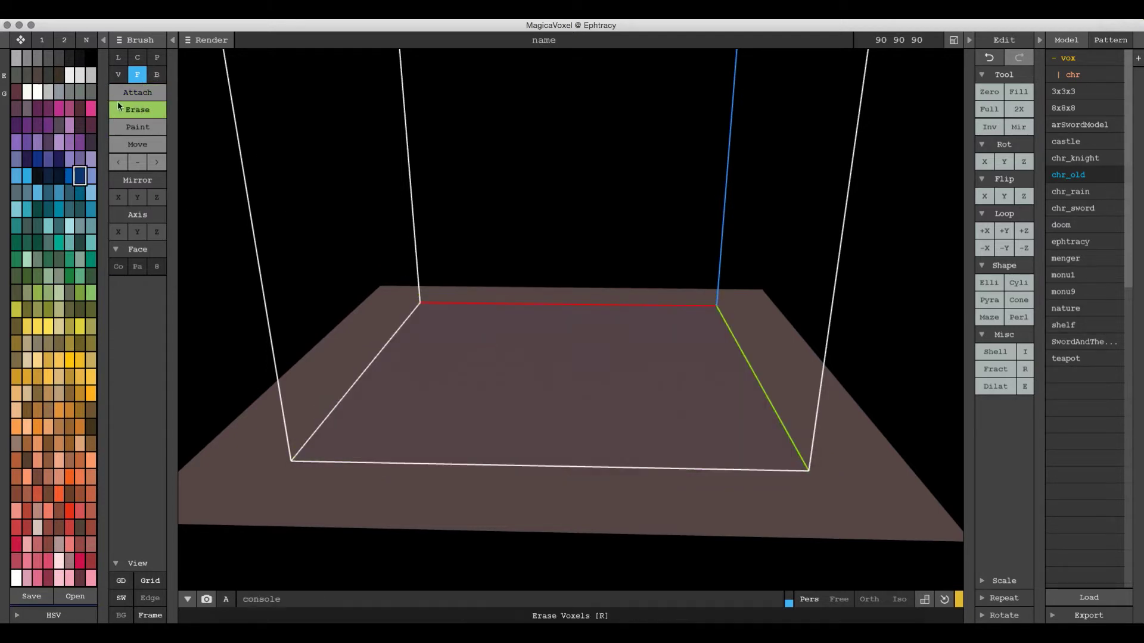
{"action": "left_click", "coordinate": [148, 98]}
{"action": "left_click_drag", "start_coordinate": [554, 414], "coordinate": [554, 397]}
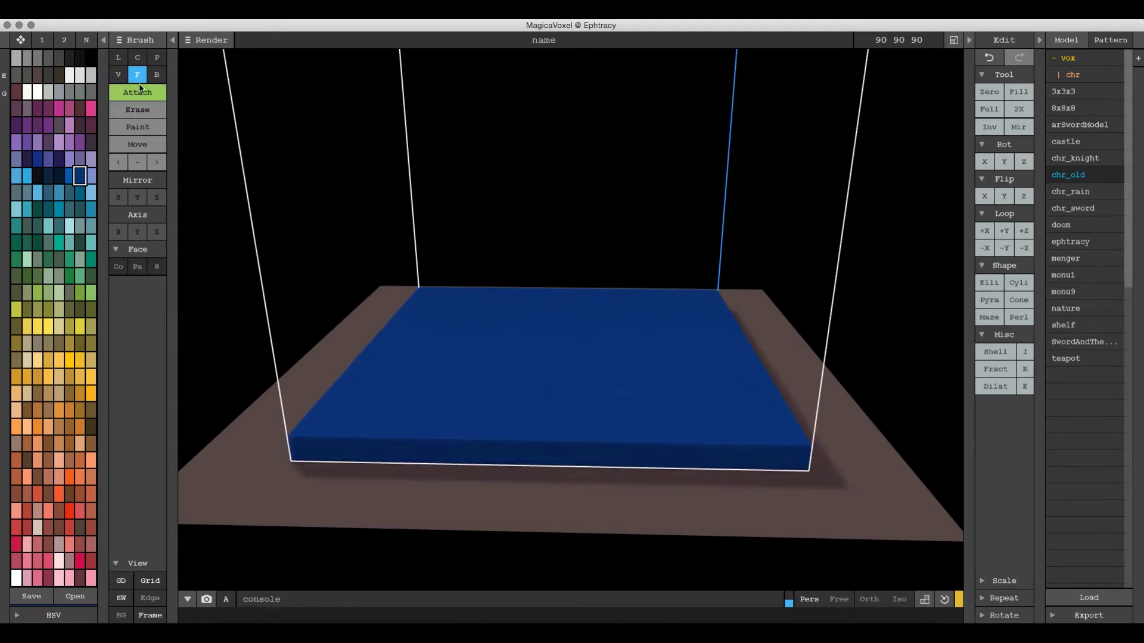
{"action": "left_click", "coordinate": [137, 127]}
{"action": "left_click", "coordinate": [59, 125]}
{"action": "left_click", "coordinate": [601, 378]}
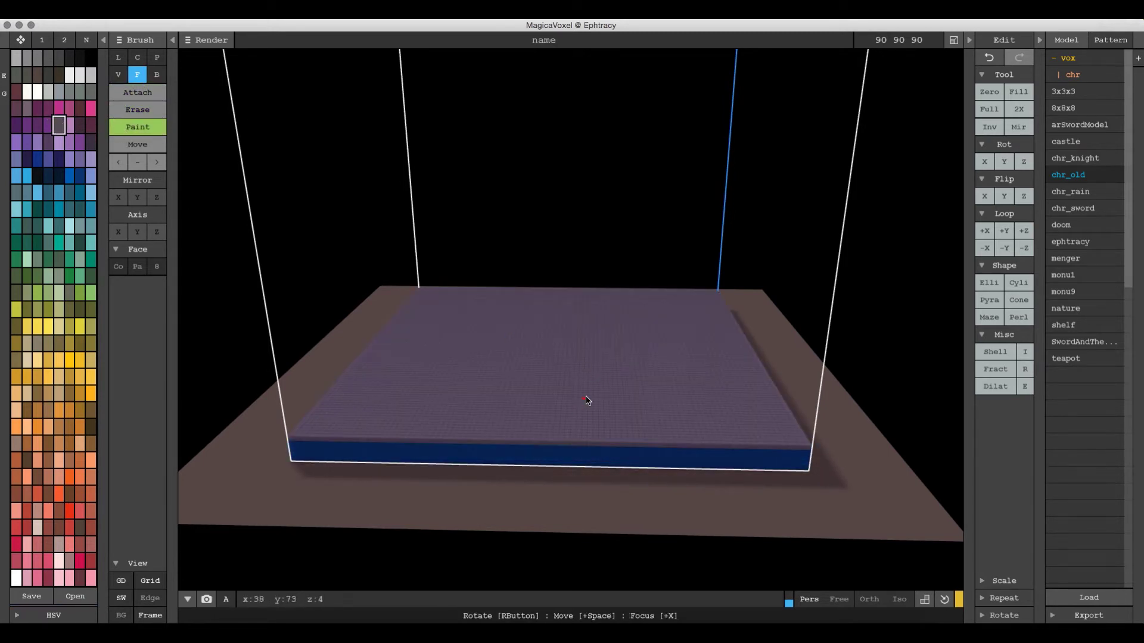
Step: Box-attach a flat yellow rectangle centred on the purple top
{"action": "left_click", "coordinate": [156, 75]}
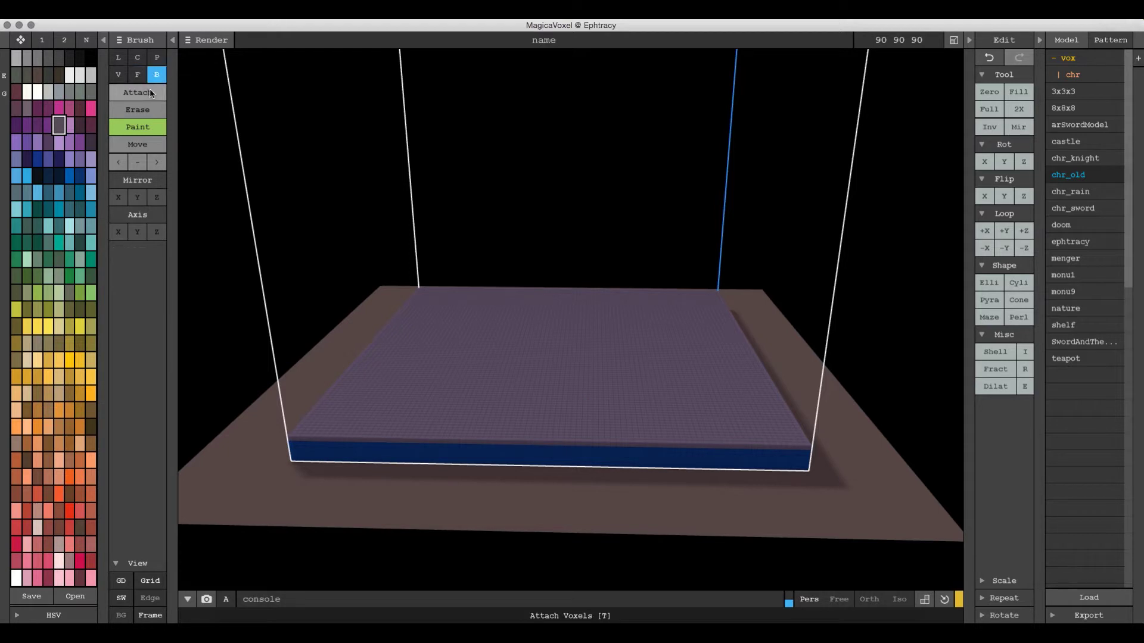
{"action": "left_click", "coordinate": [149, 90]}
{"action": "left_click", "coordinate": [48, 327]}
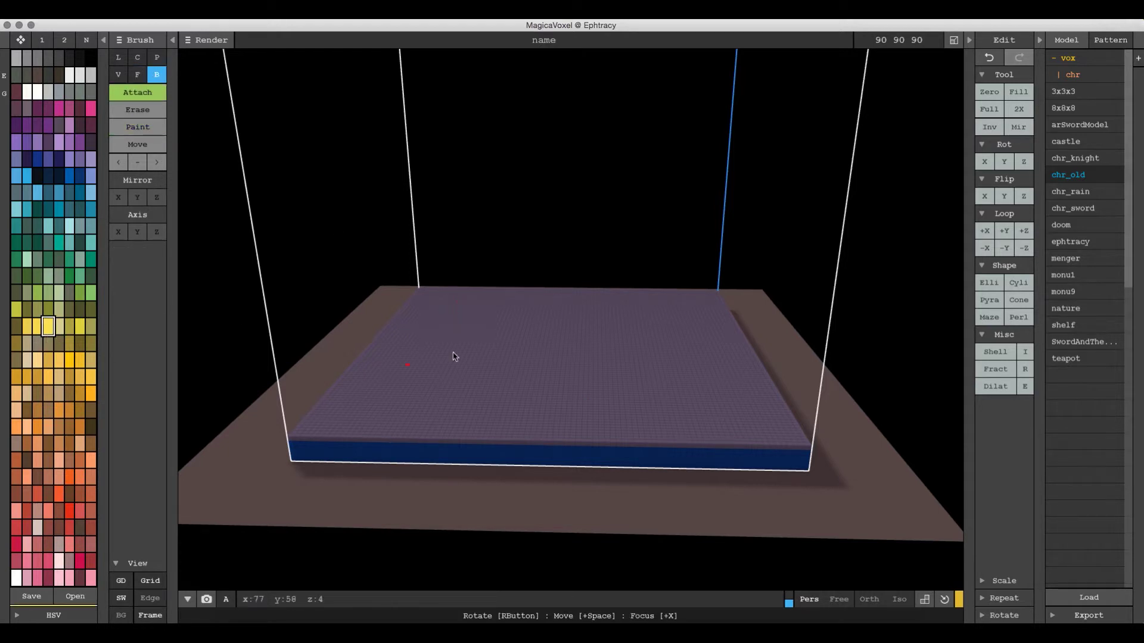
{"action": "mouse_move", "coordinate": [455, 355]}
{"action": "left_mouse_down"}
{"action": "mouse_move", "coordinate": [536, 378]}
{"action": "mouse_move", "coordinate": [652, 386]}
{"action": "left_mouse_up"}
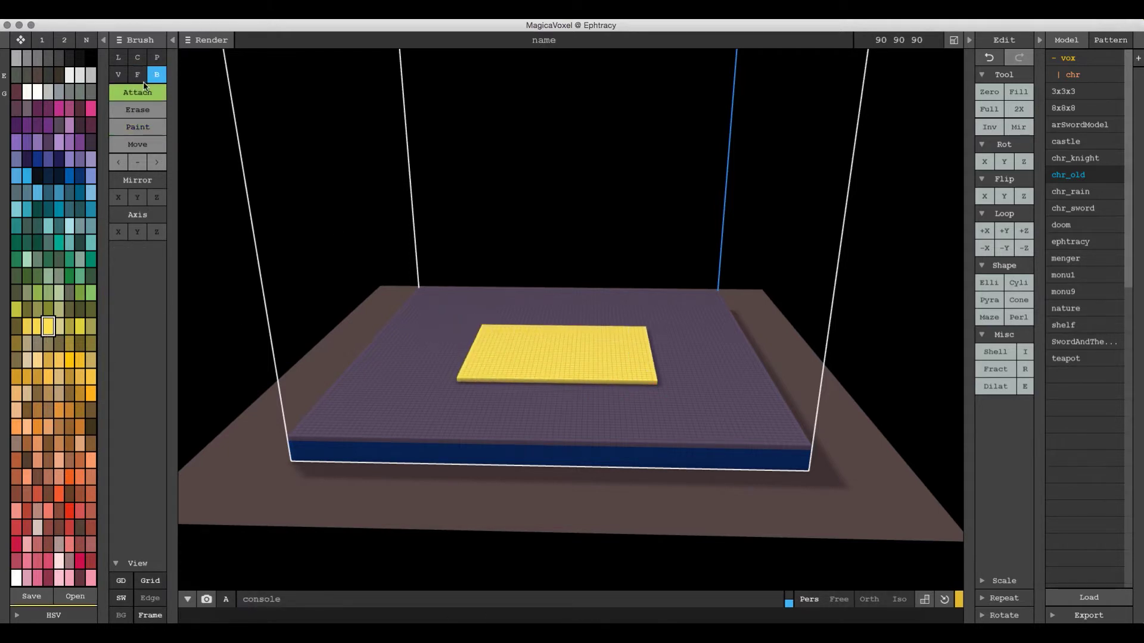
{"action": "left_click", "coordinate": [137, 75]}
{"action": "scroll", "coordinate": [614, 370], "scroll_direction": "up", "scroll_amount": 5}
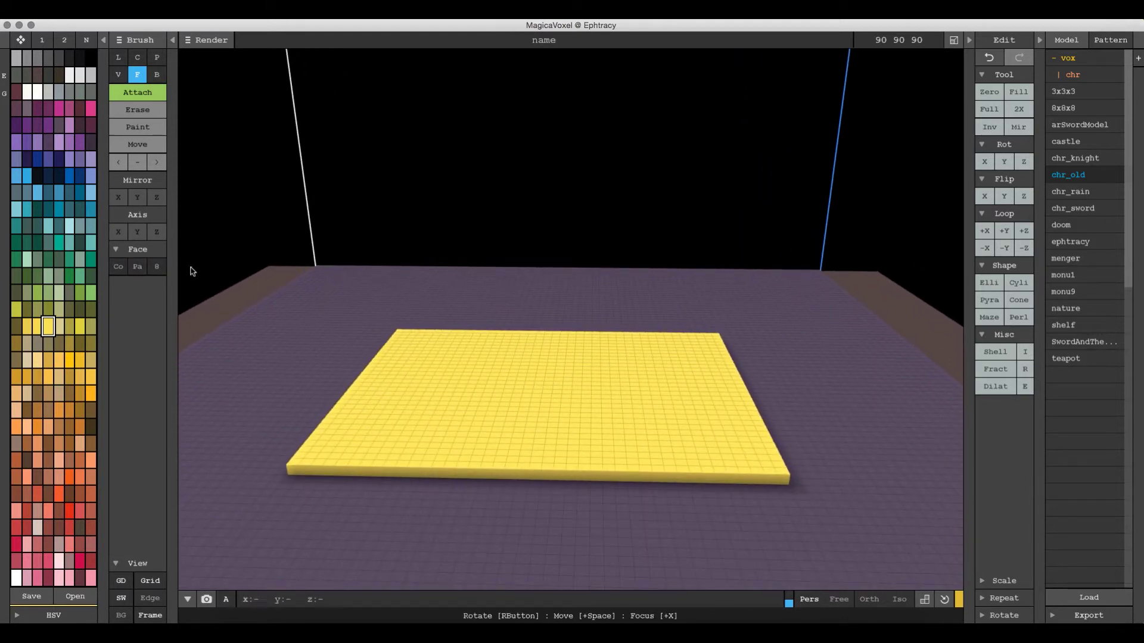
Step: Toggle Face connection between colour and geometry with 4 neighbours, and raise the yellow plate's top a few layers
{"action": "left_click", "coordinate": [122, 271]}
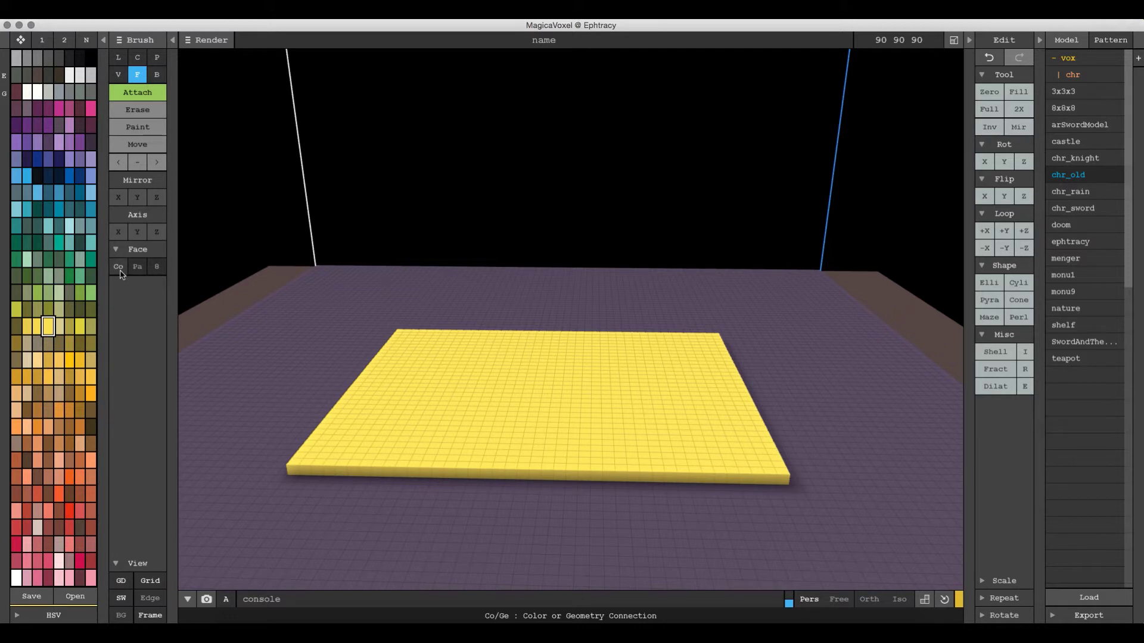
{"action": "left_click", "coordinate": [120, 268]}
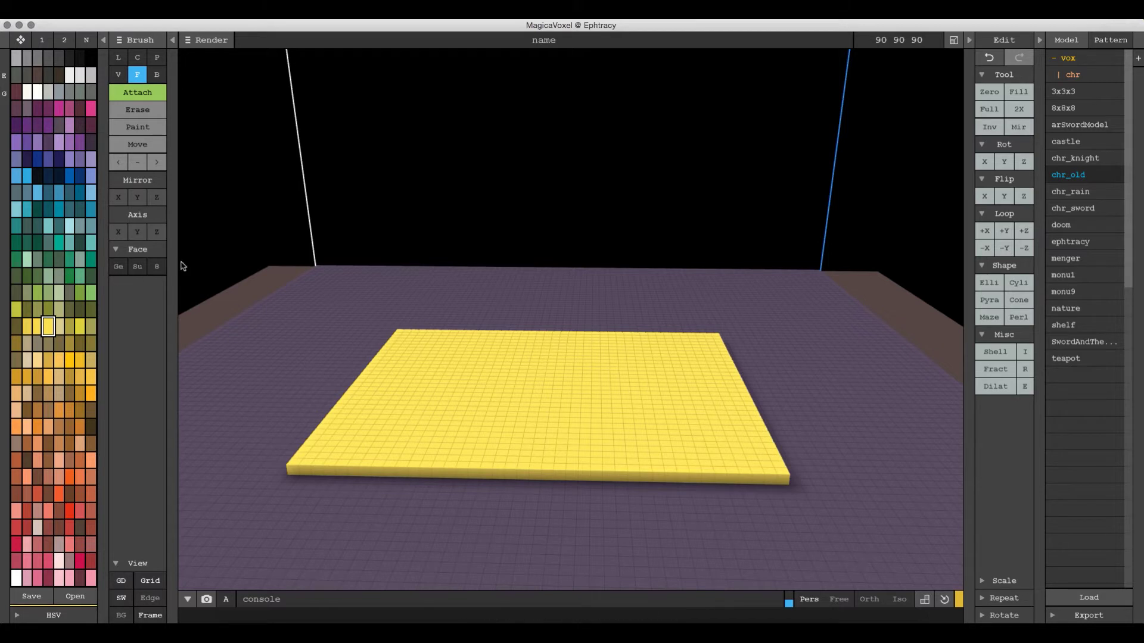
{"action": "left_click", "coordinate": [157, 266]}
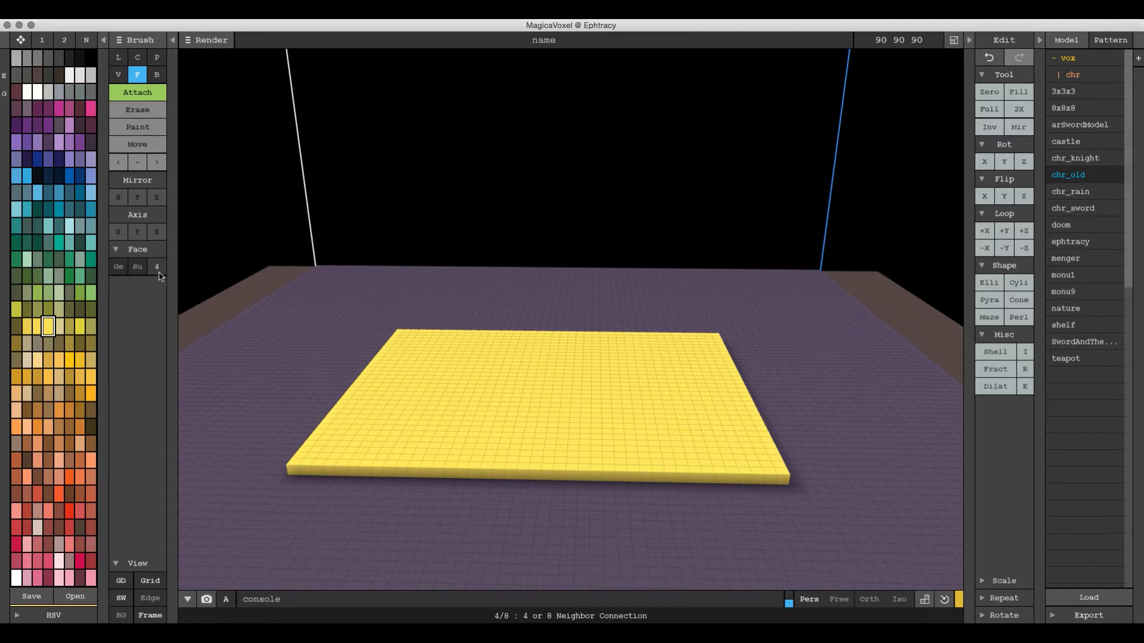
{"action": "right_click_drag", "start_coordinate": [703, 358], "coordinate": [627, 374]}
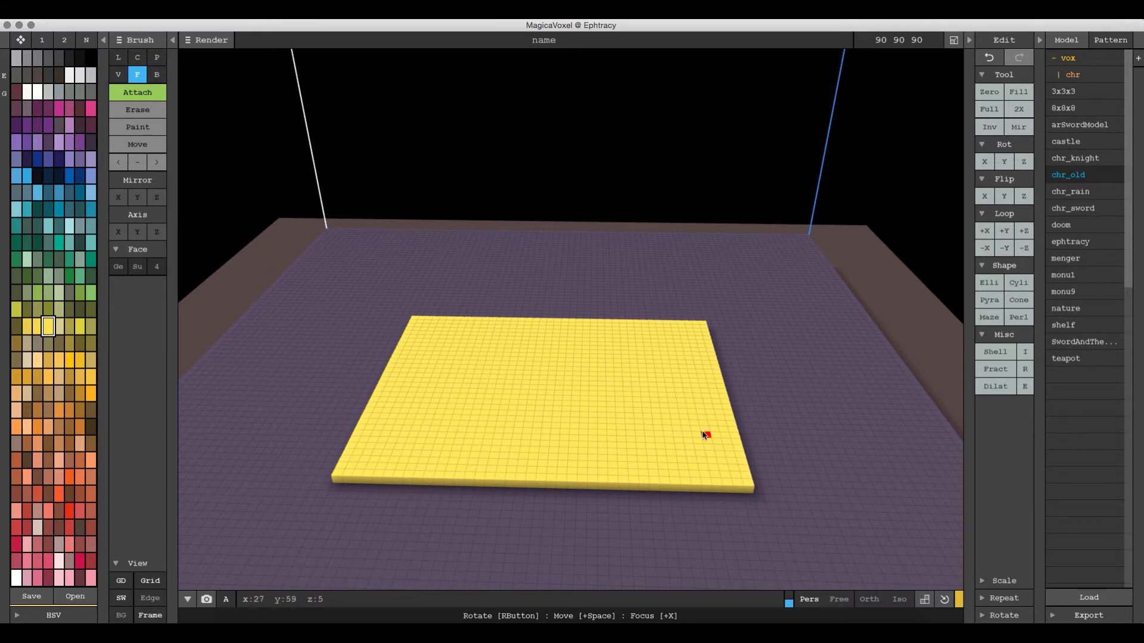
{"action": "left_click", "coordinate": [119, 268]}
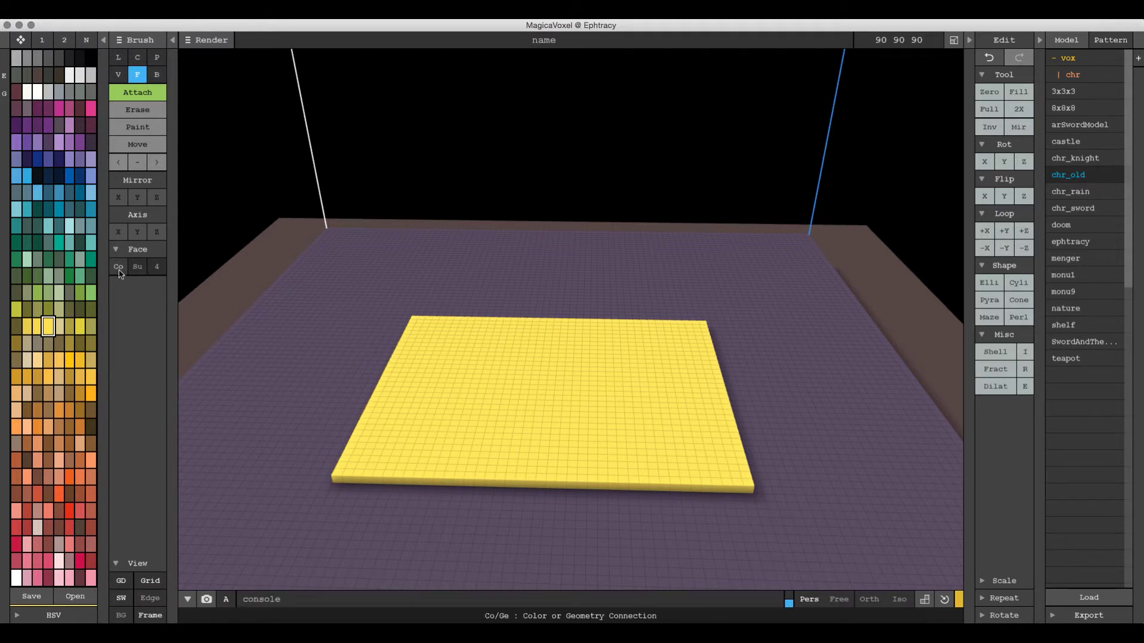
{"action": "mouse_move", "coordinate": [476, 382]}
{"action": "left_mouse_down"}
{"action": "mouse_move", "coordinate": [476, 339]}
{"action": "mouse_move", "coordinate": [477, 381]}
{"action": "left_mouse_up"}
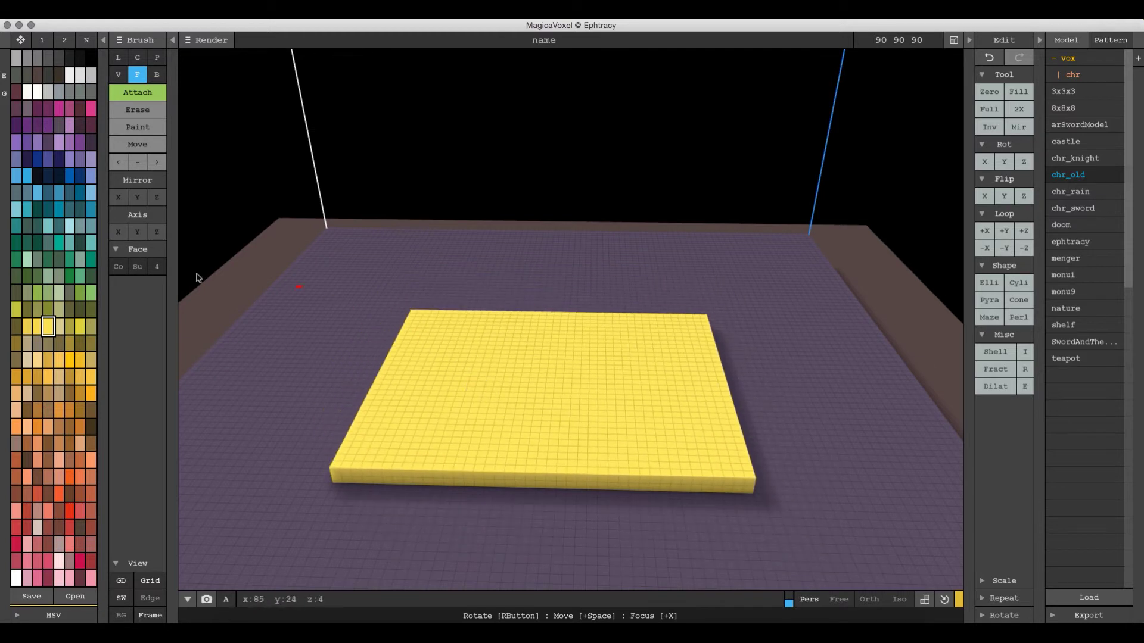
{"action": "left_click", "coordinate": [118, 266]}
{"action": "left_click_drag", "start_coordinate": [613, 382], "coordinate": [573, 350]}
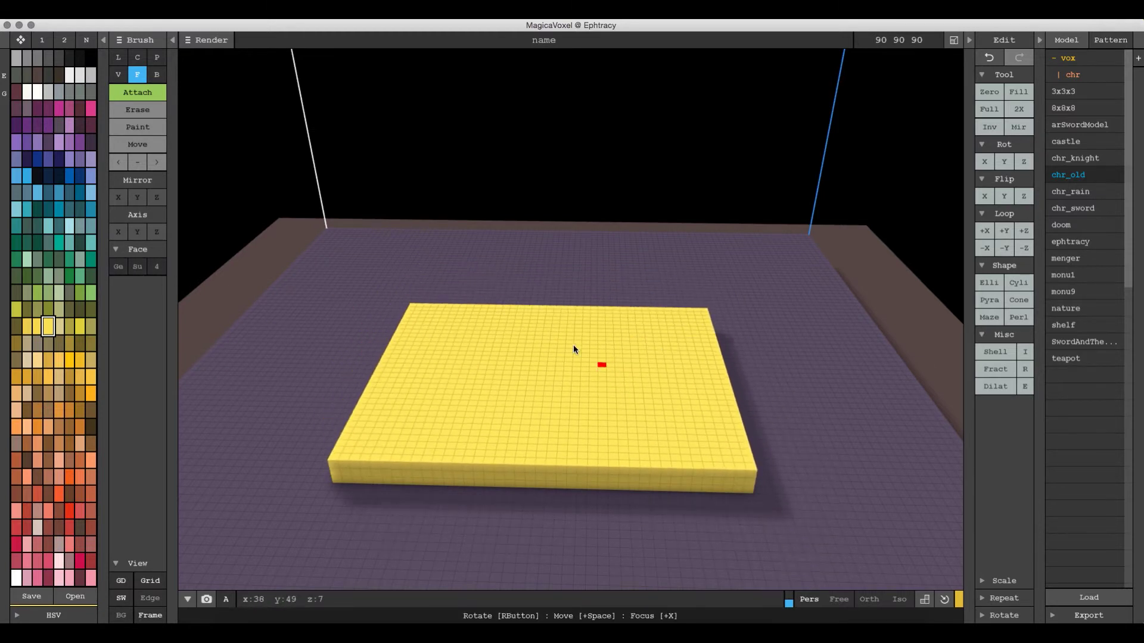
{"action": "scroll", "coordinate": [558, 395], "scroll_direction": "up", "scroll_amount": 5}
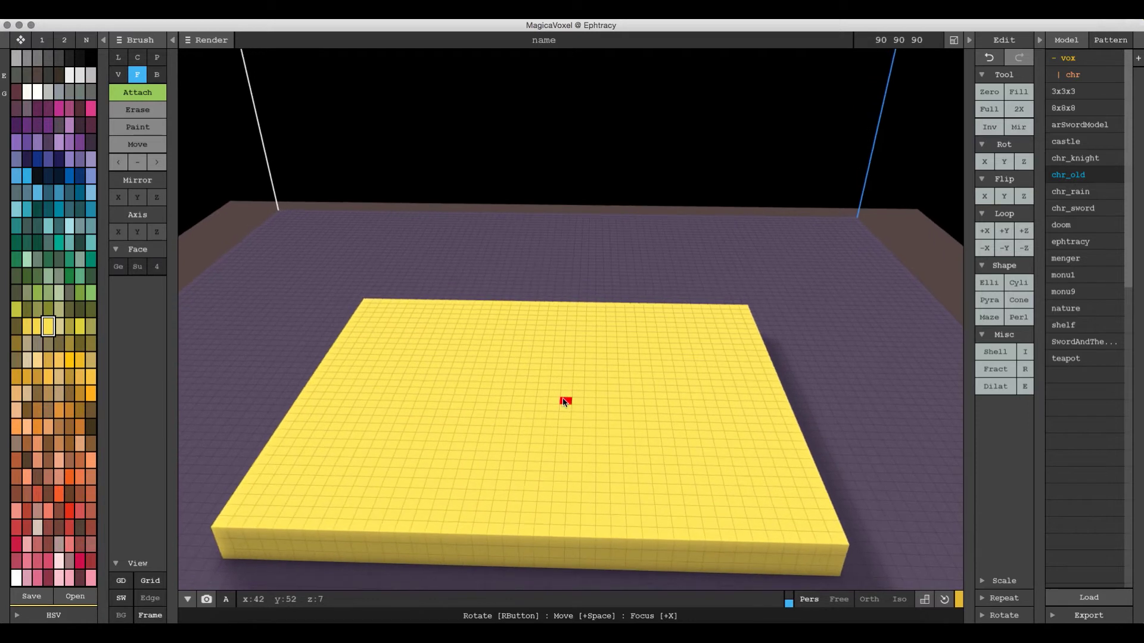
{"action": "left_click", "coordinate": [157, 74]}
Step: Box-paint the yellow slab's top dark blue, leaving a thin yellow border
{"action": "left_click", "coordinate": [138, 127]}
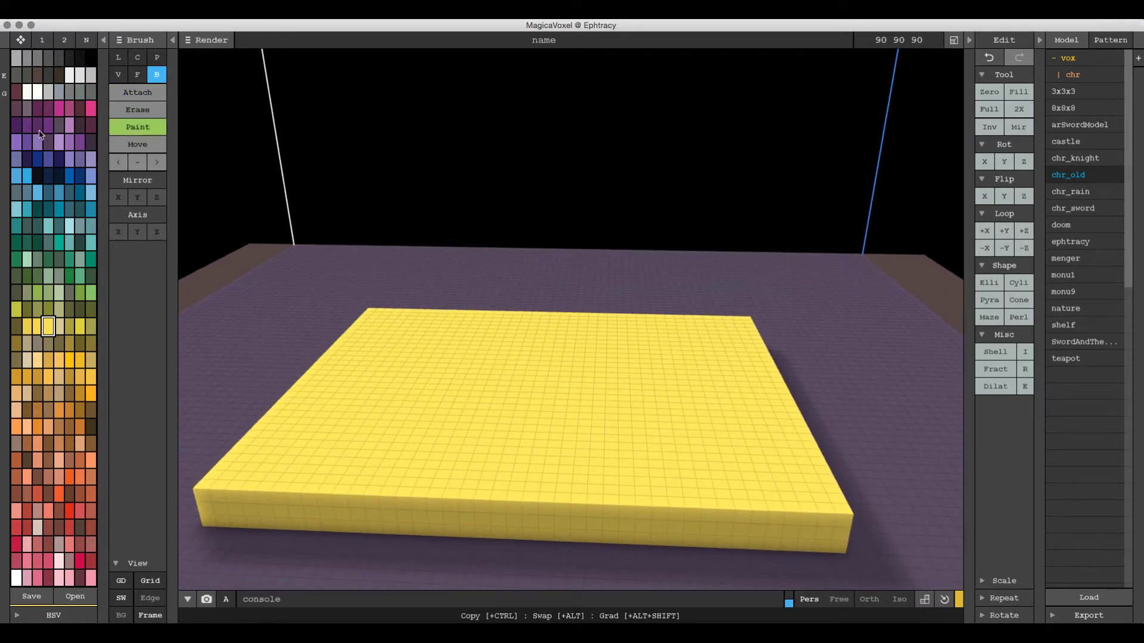
{"action": "left_click", "coordinate": [37, 159]}
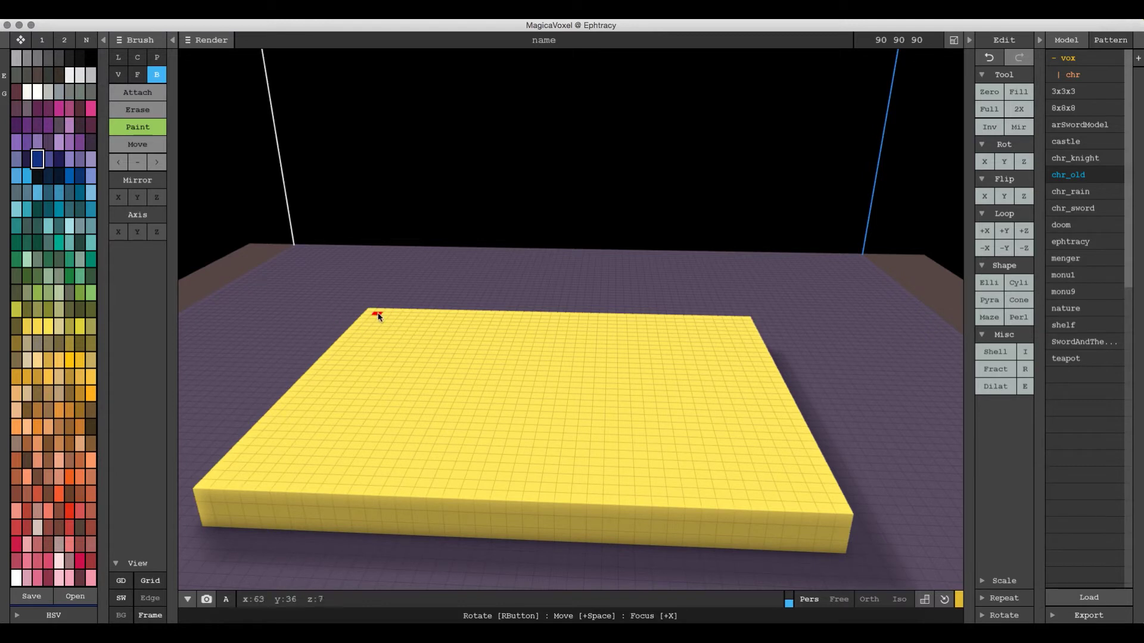
{"action": "mouse_move", "coordinate": [378, 316]}
{"action": "left_mouse_down"}
{"action": "mouse_move", "coordinate": [745, 482]}
{"action": "mouse_move", "coordinate": [818, 498]}
{"action": "left_mouse_up"}
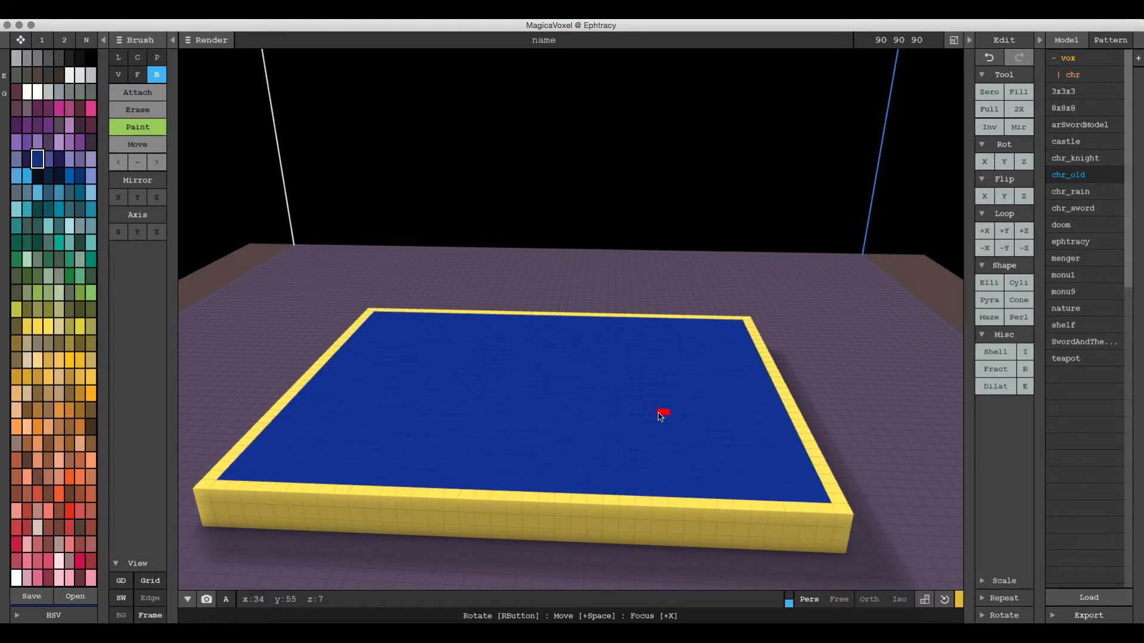
{"action": "scroll", "coordinate": [660, 416], "scroll_direction": "down", "scroll_amount": 2}
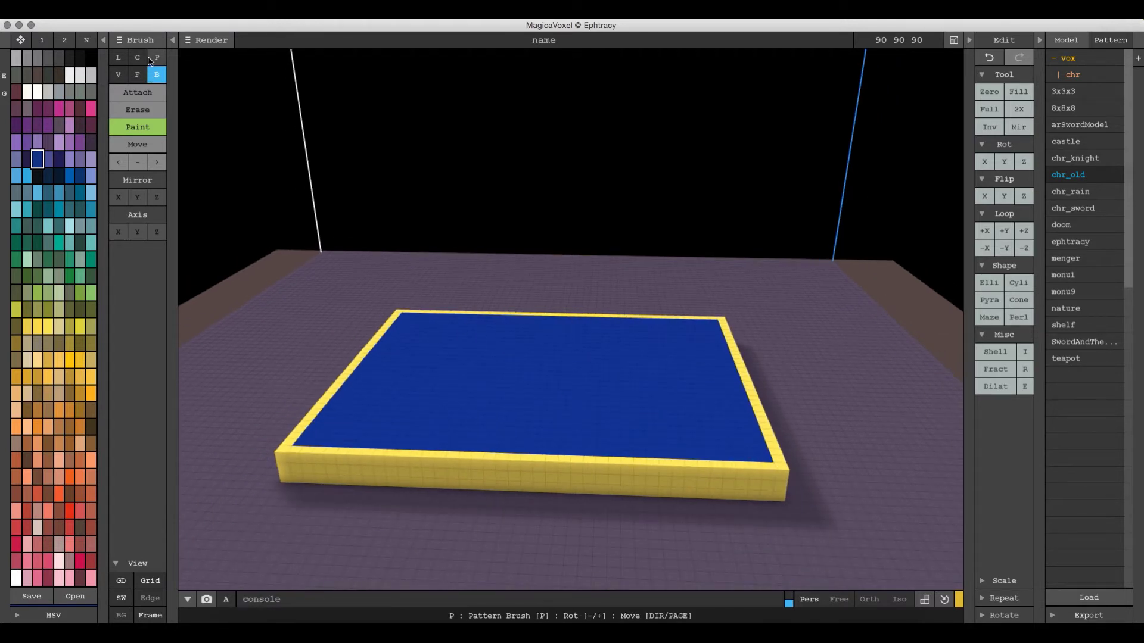
Step: Test Face-attach extrusions of the blue top and yellow rim under colour and geometry connection
{"action": "left_click", "coordinate": [137, 74]}
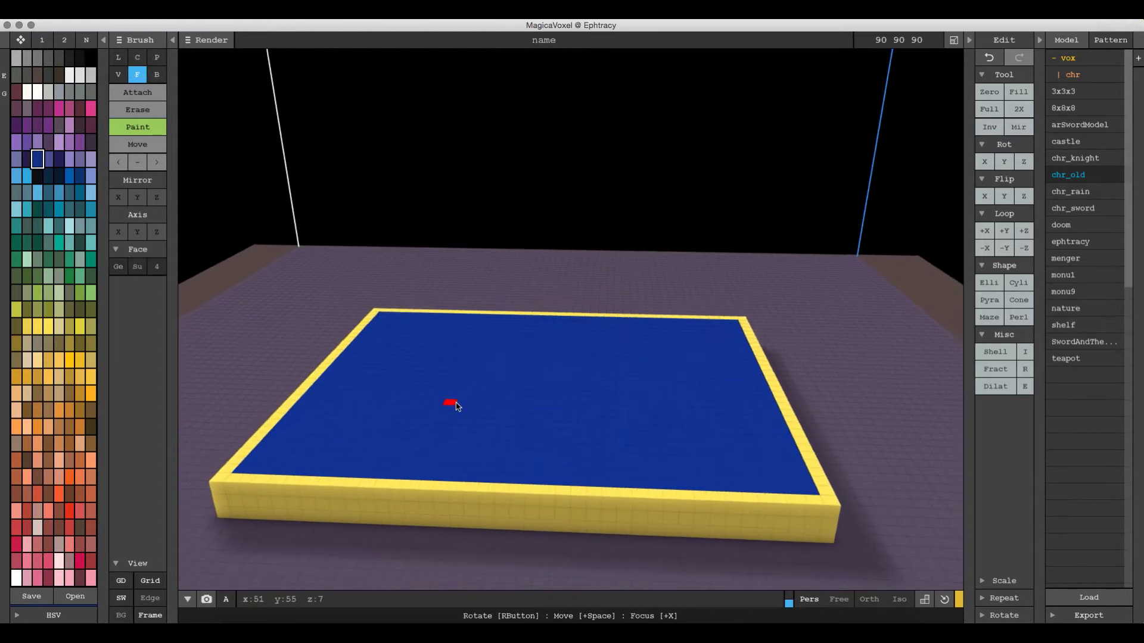
{"action": "scroll", "coordinate": [450, 401], "scroll_direction": "up", "scroll_amount": 2}
{"action": "left_click", "coordinate": [118, 266]}
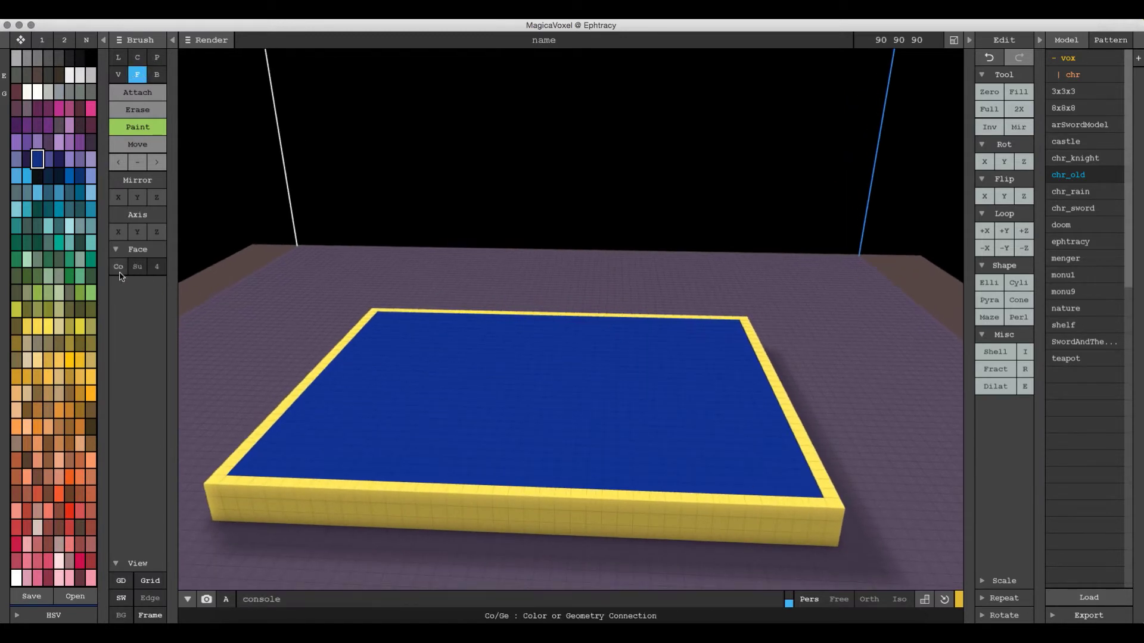
{"action": "left_click", "coordinate": [138, 93]}
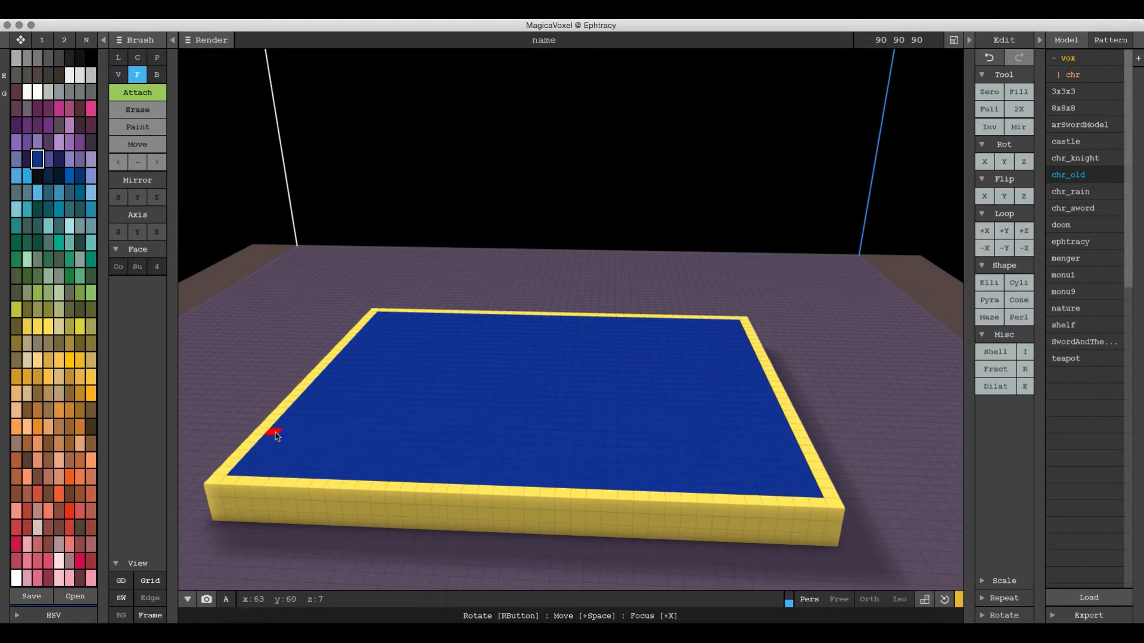
{"action": "left_click_drag", "start_coordinate": [492, 425], "coordinate": [455, 439]}
{"action": "key", "text": "ctrl+z"}
{"action": "left_click_drag", "start_coordinate": [313, 493], "coordinate": [350, 378]}
{"action": "left_click", "coordinate": [118, 266]}
{"action": "left_click_drag", "start_coordinate": [358, 429], "coordinate": [250, 370]}
{"action": "left_click", "coordinate": [118, 266]}
Step: Extrude the blue top into a tall box and the rim into walls, undoing each
{"action": "left_click_drag", "start_coordinate": [528, 398], "coordinate": [526, 245]}
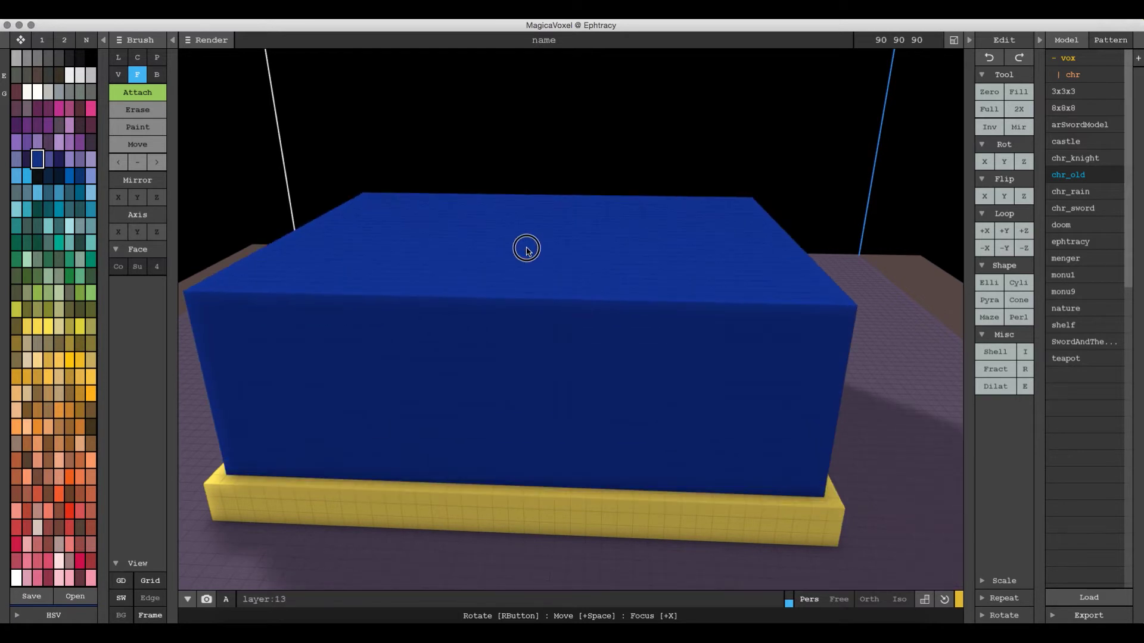
{"action": "key", "text": "super+z"}
{"action": "left_click_drag", "start_coordinate": [467, 487], "coordinate": [457, 357]}
{"action": "key", "text": "super+z"}
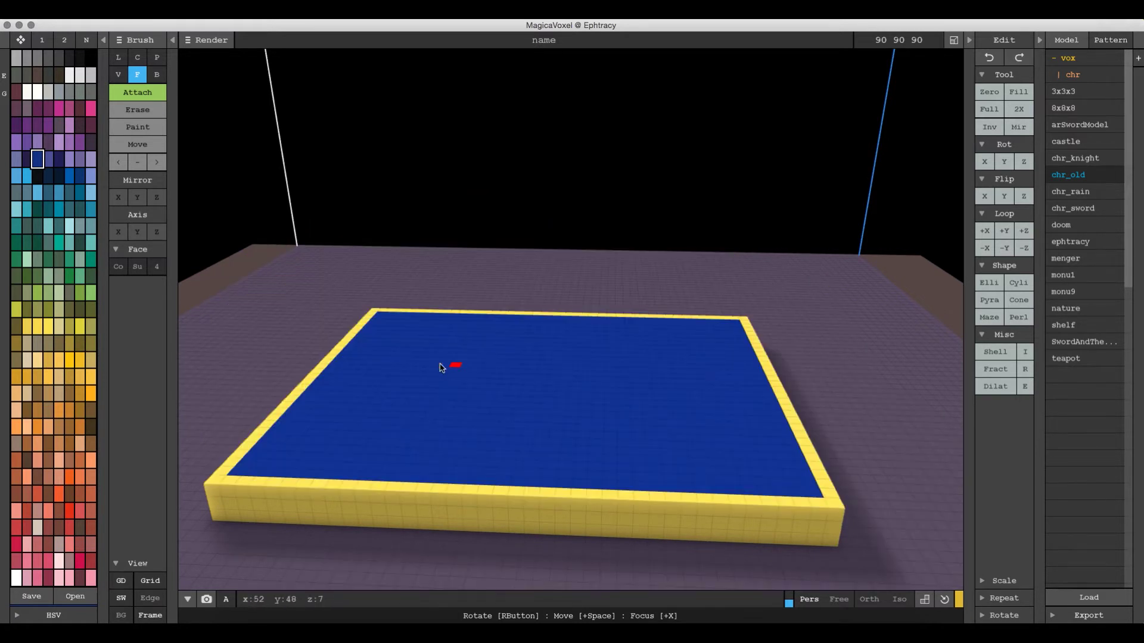
Step: Set Face to palette colour, pick green, raise the rim into green walls, then undo
{"action": "left_click", "coordinate": [137, 266]}
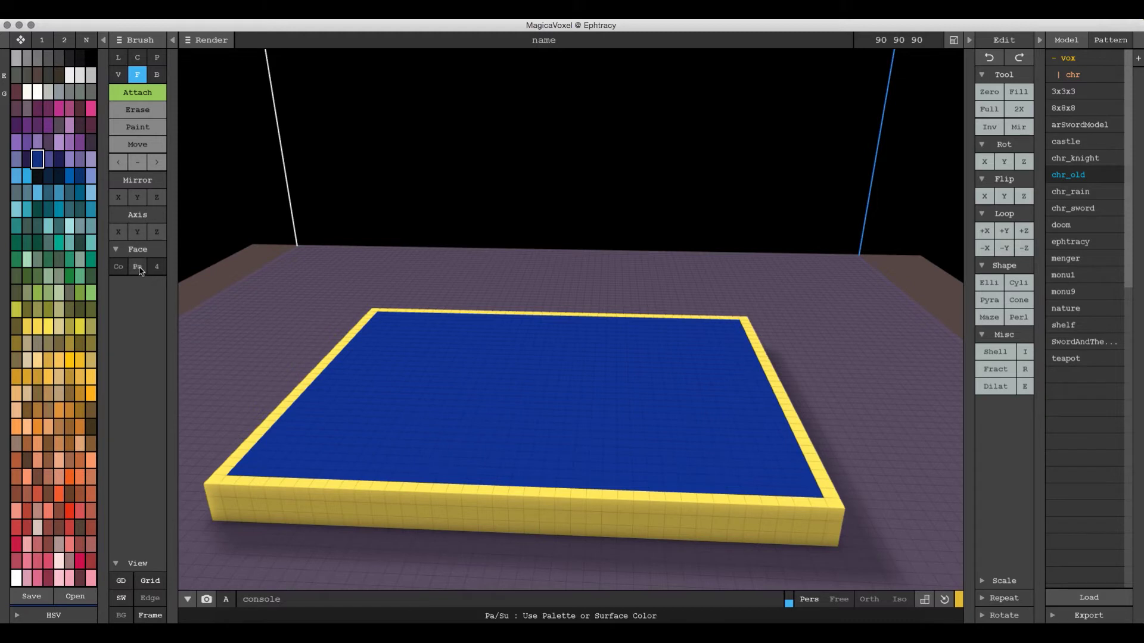
{"action": "left_click", "coordinate": [38, 276]}
{"action": "left_click_drag", "start_coordinate": [421, 373], "coordinate": [434, 327]}
{"action": "key", "text": "super+z"}
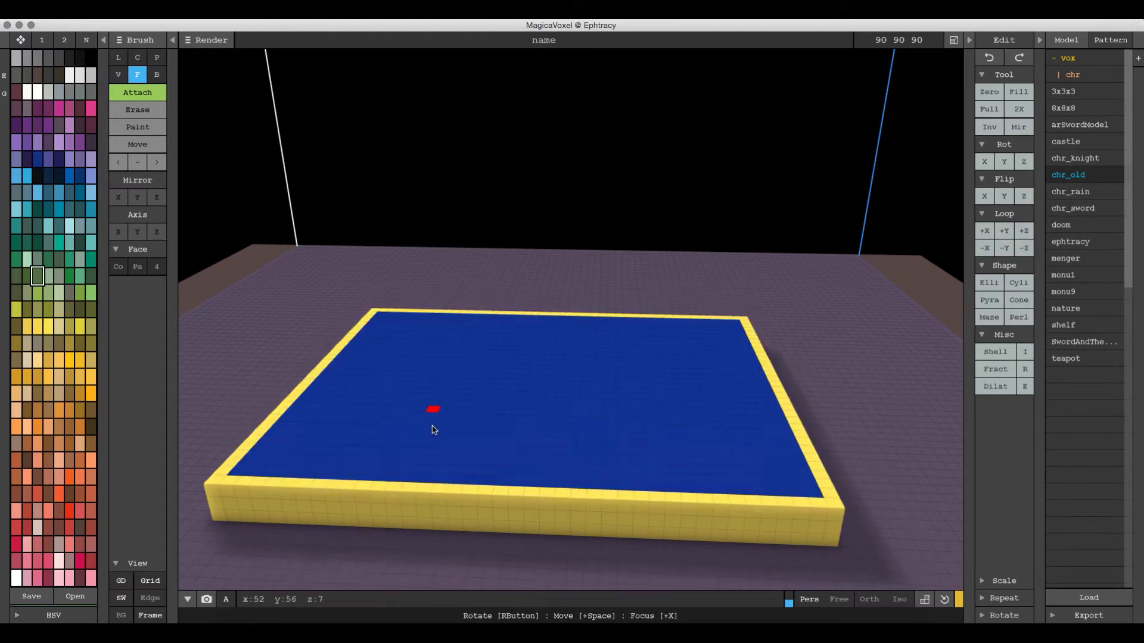
{"action": "left_click_drag", "start_coordinate": [421, 485], "coordinate": [429, 391]}
{"action": "right_click_drag", "start_coordinate": [429, 391], "coordinate": [442, 444]}
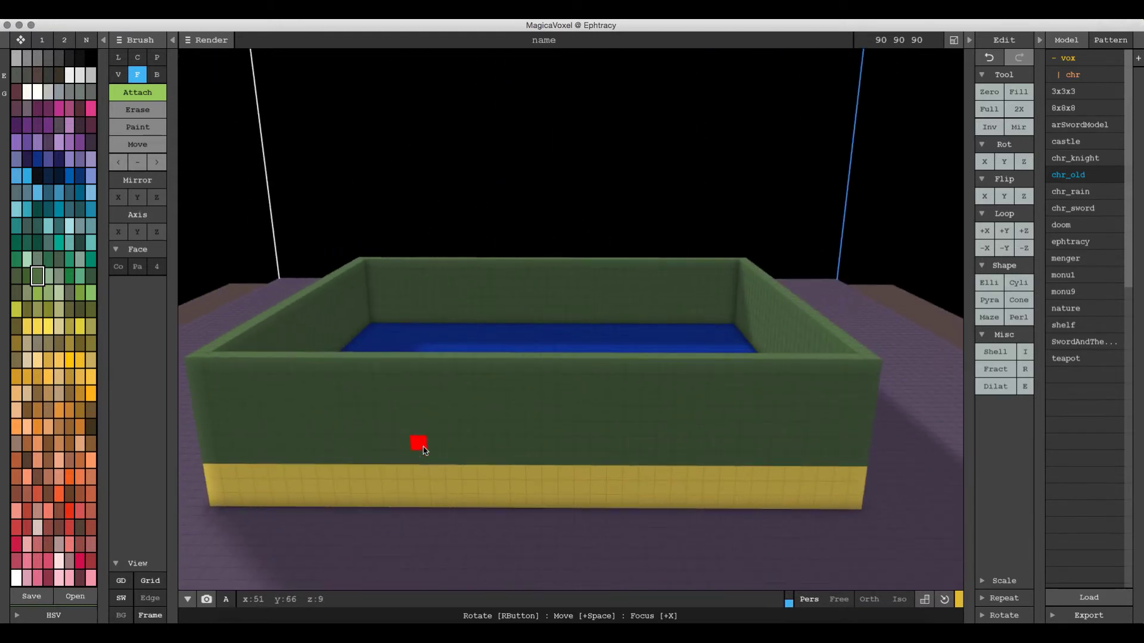
{"action": "key", "text": "ctrl+z"}
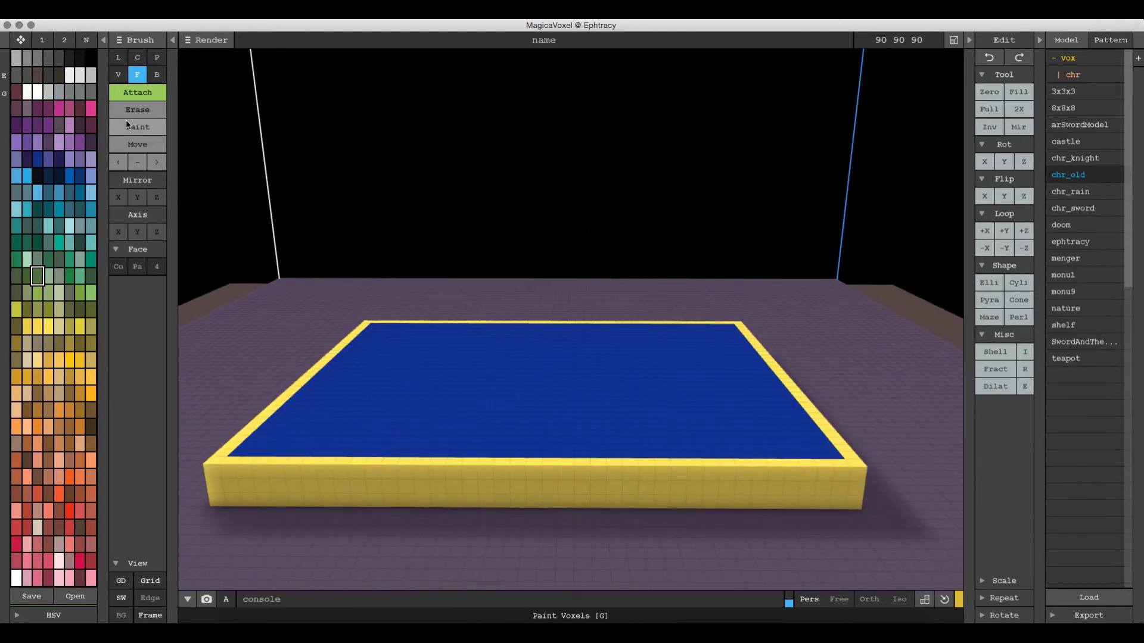
Step: Paint a curly lilac pattern on the blue top with the single-voxel Paint brush
{"action": "left_click", "coordinate": [118, 74]}
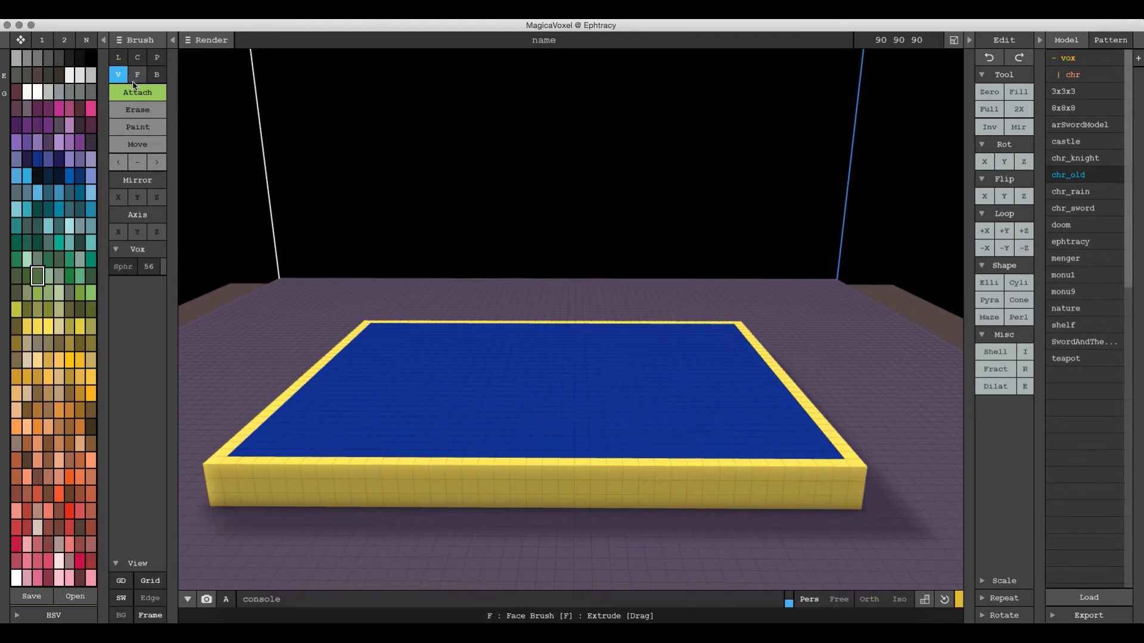
{"action": "left_click", "coordinate": [138, 126]}
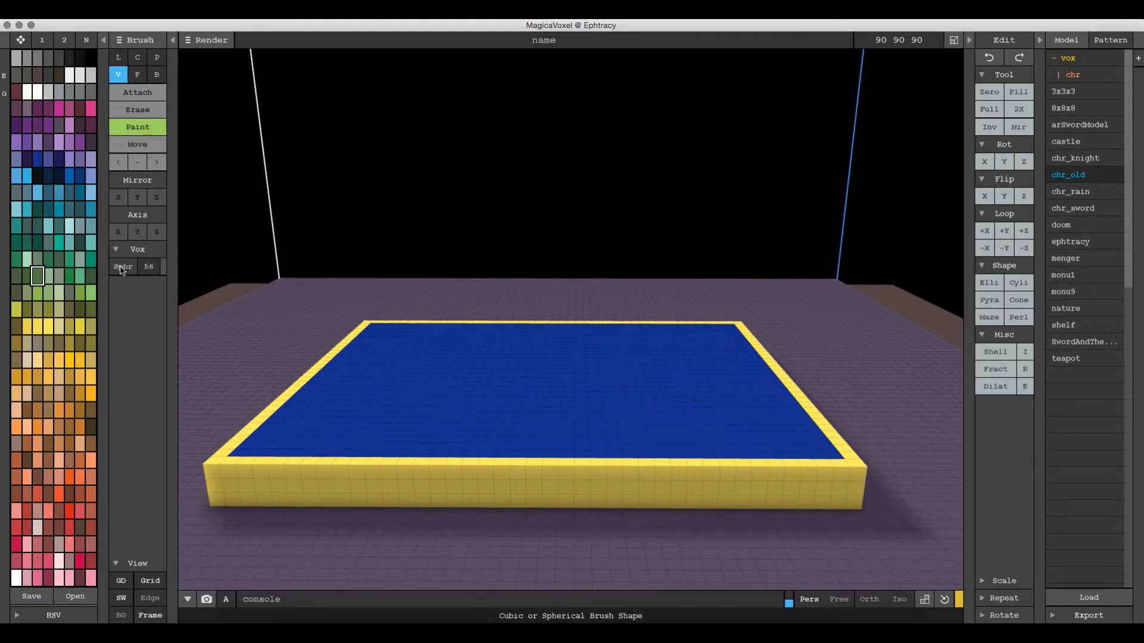
{"action": "left_click", "coordinate": [147, 266]}
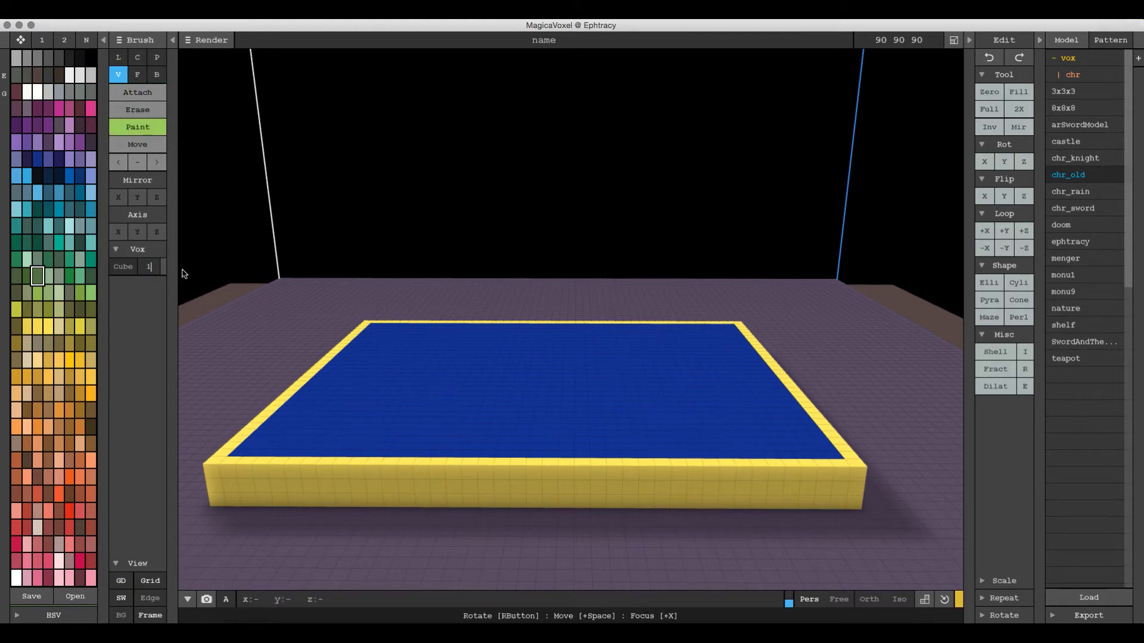
{"action": "left_click", "coordinate": [58, 142]}
{"action": "right_click_drag", "start_coordinate": [517, 437], "coordinate": [519, 396]}
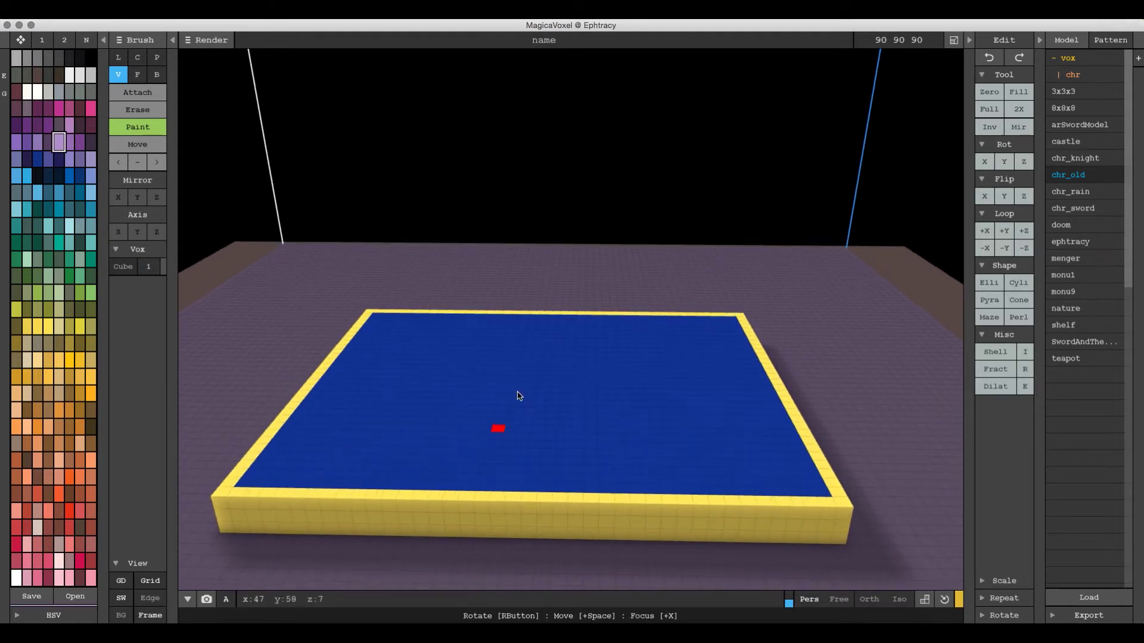
{"action": "mouse_move", "coordinate": [519, 396]}
{"action": "left_mouse_down"}
{"action": "mouse_move", "coordinate": [470, 389]}
{"action": "mouse_move", "coordinate": [526, 404]}
{"action": "mouse_move", "coordinate": [506, 405]}
{"action": "mouse_move", "coordinate": [510, 360]}
{"action": "mouse_move", "coordinate": [550, 443]}
{"action": "mouse_move", "coordinate": [547, 424]}
{"action": "left_mouse_up"}
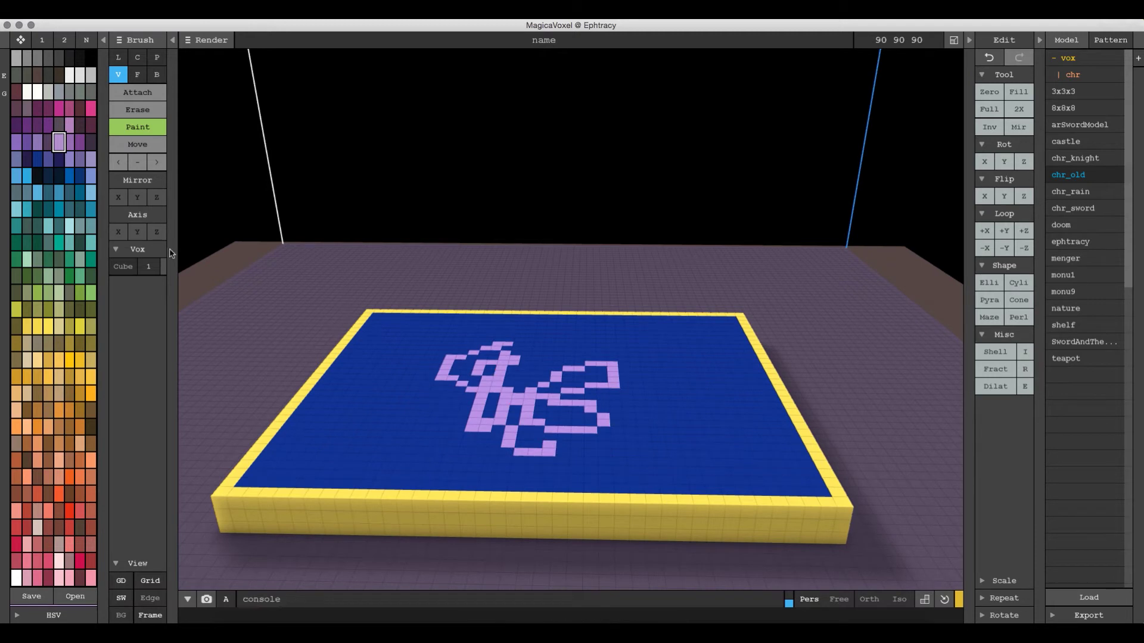
Step: Extrude the lilac pattern into columns, set face connection to 8 neighbours, extrude again, and undo
{"action": "left_click", "coordinate": [137, 74]}
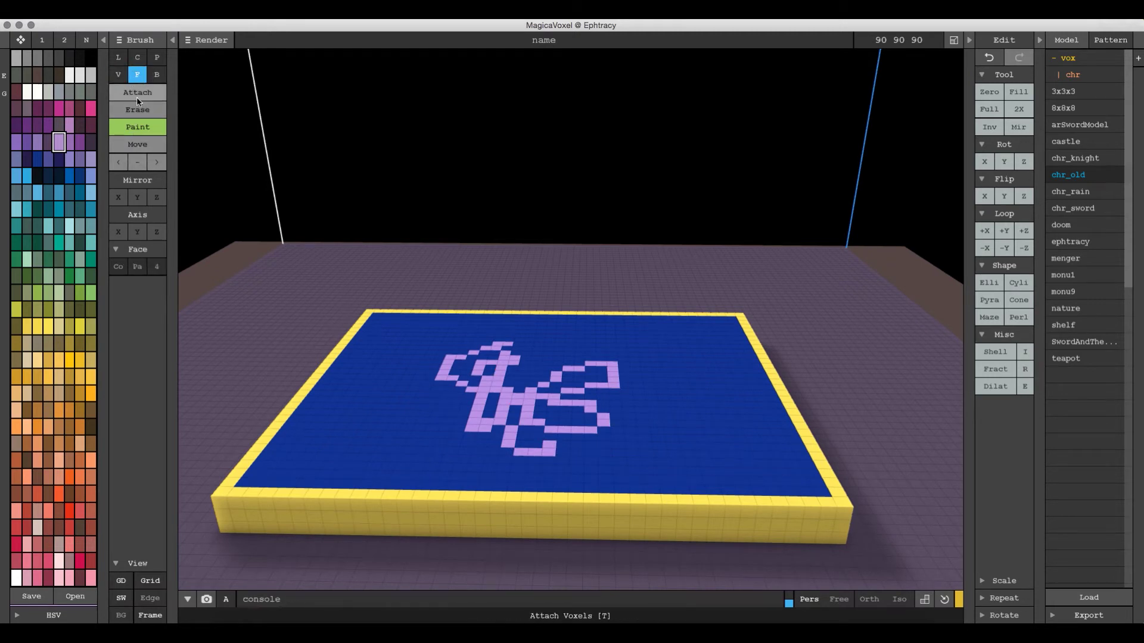
{"action": "left_click", "coordinate": [137, 93]}
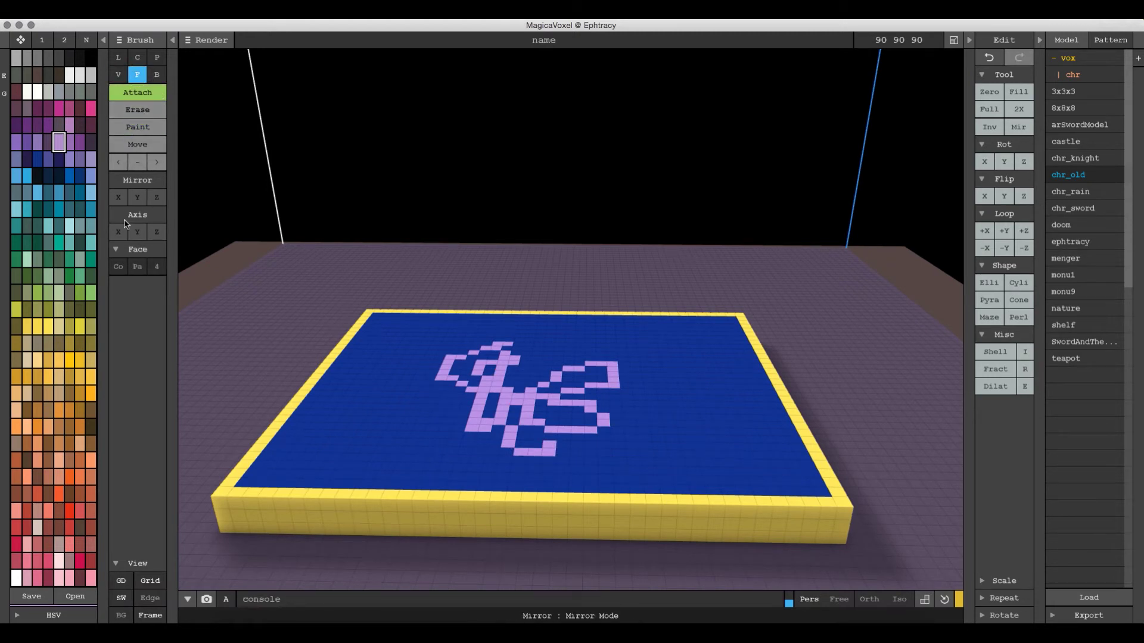
{"action": "left_click", "coordinate": [530, 402]}
{"action": "right_click_drag", "start_coordinate": [529, 387], "coordinate": [557, 430]}
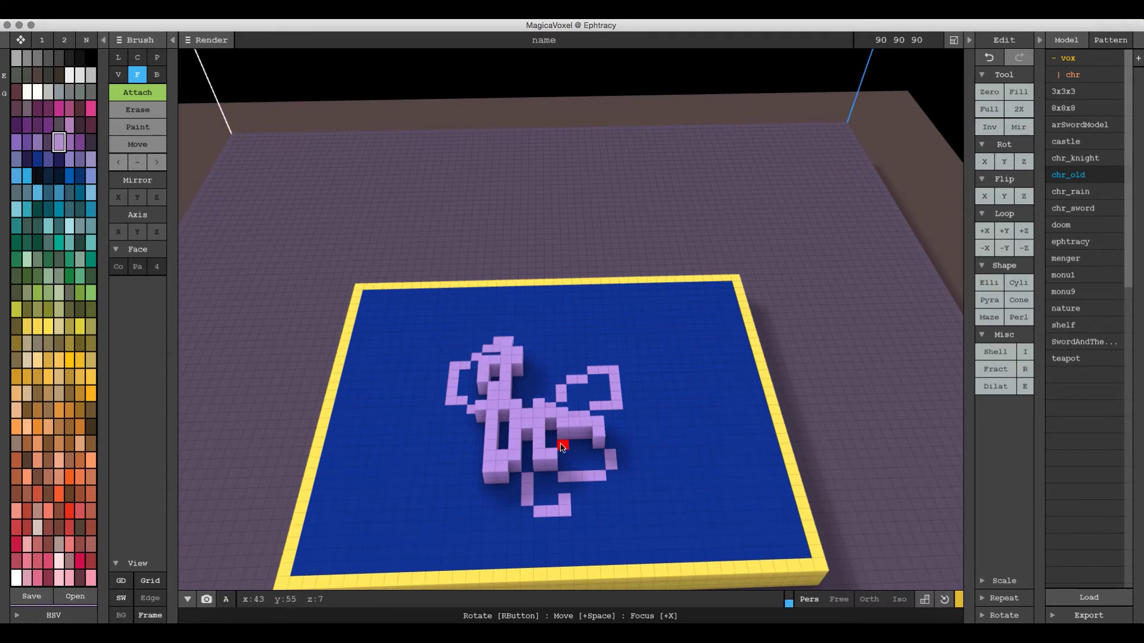
{"action": "key", "text": "ctrl+z"}
{"action": "right_click_drag", "start_coordinate": [561, 447], "coordinate": [564, 430]}
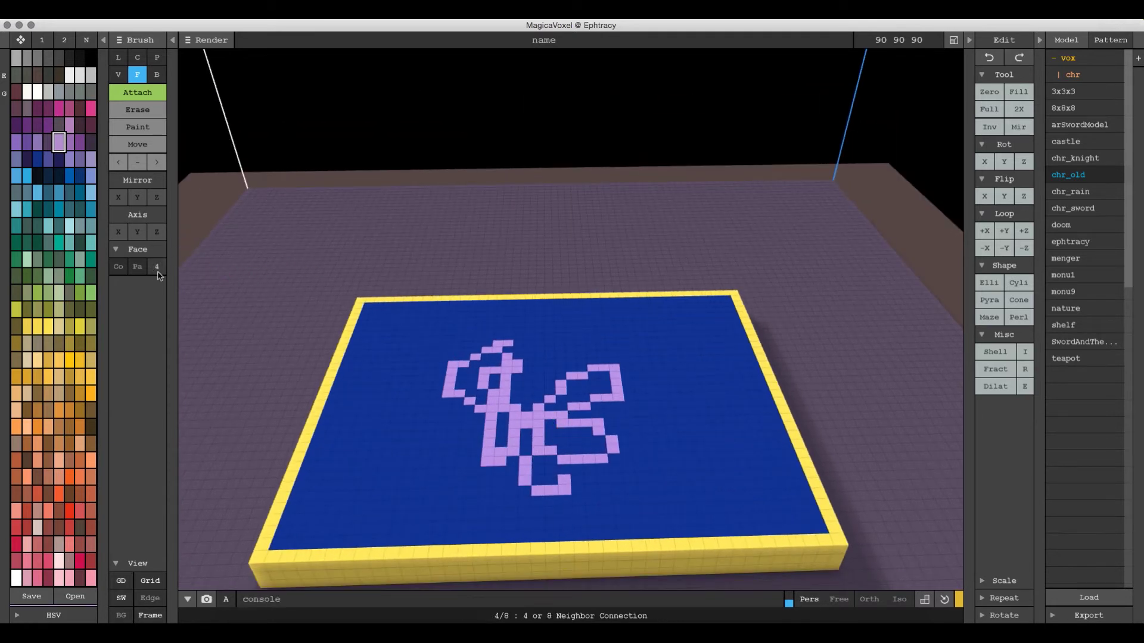
{"action": "left_click", "coordinate": [156, 268]}
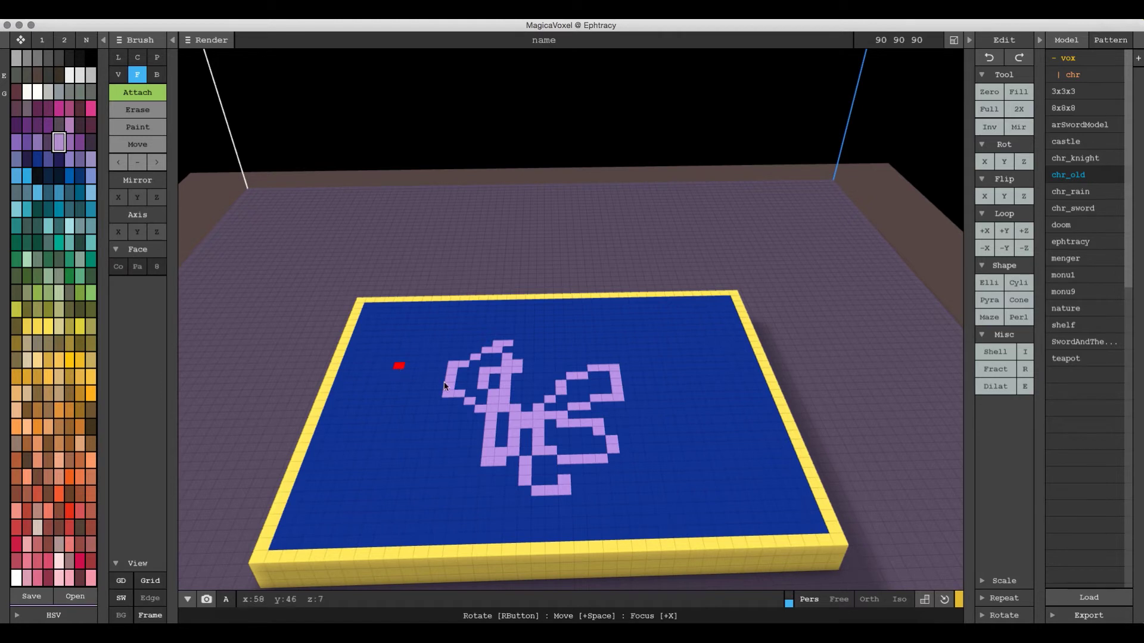
{"action": "left_click_drag", "start_coordinate": [516, 409], "coordinate": [513, 308]}
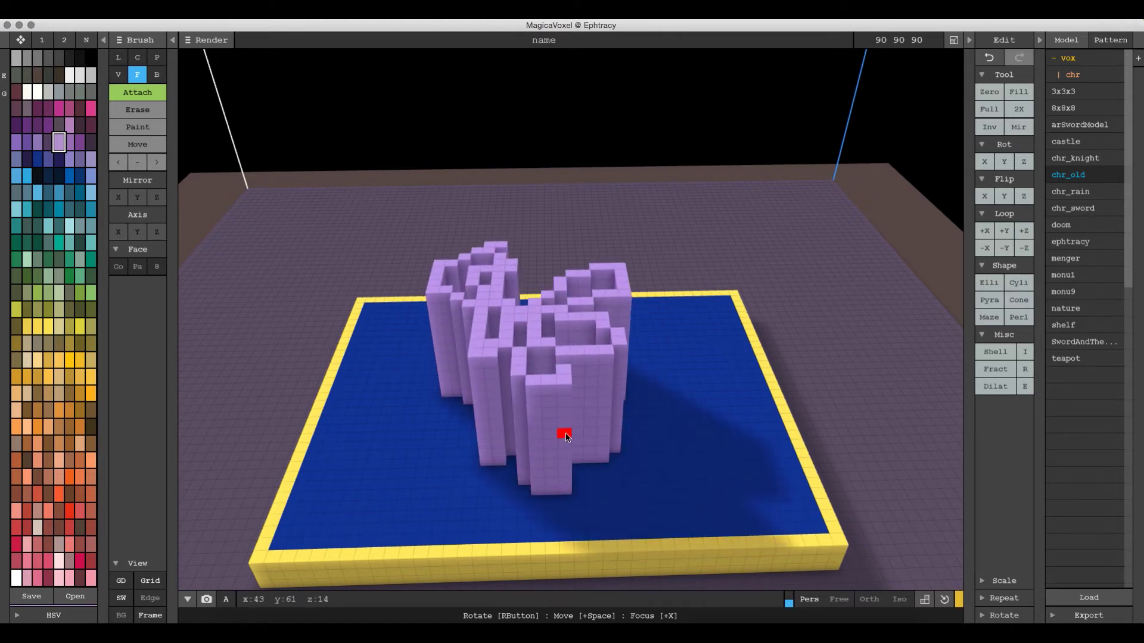
{"action": "key", "text": "ctrl+z"}
{"action": "right_click_drag", "start_coordinate": [562, 429], "coordinate": [545, 405]}
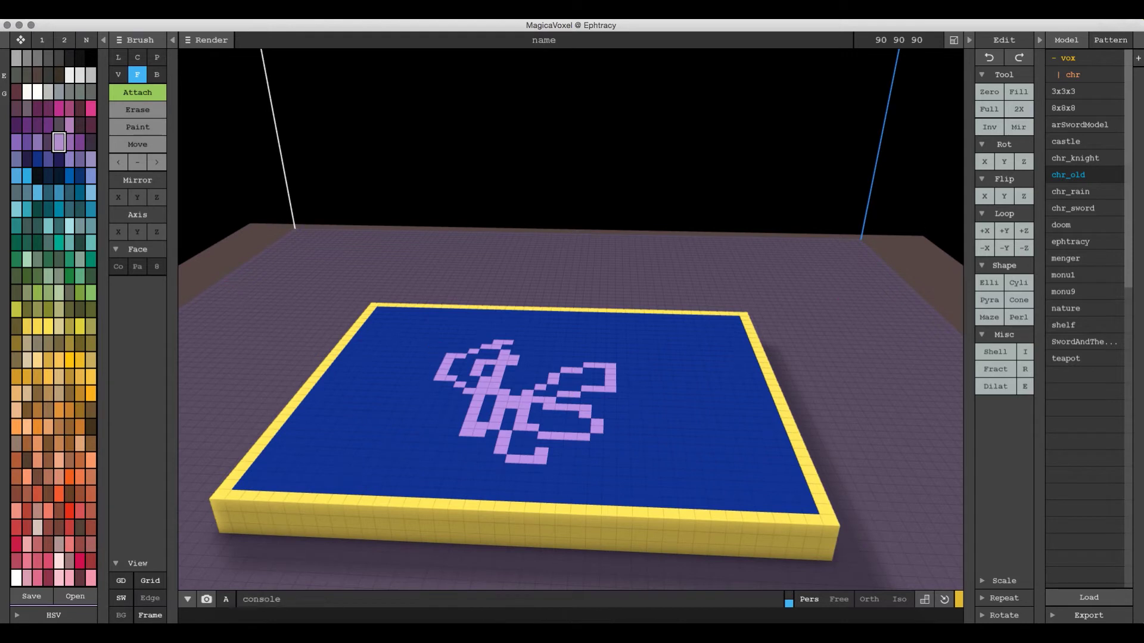
Step: Clear the scene, draw a row of purple voxels, and erase gaps into a dashed row
{"action": "left_click", "coordinate": [992, 91]}
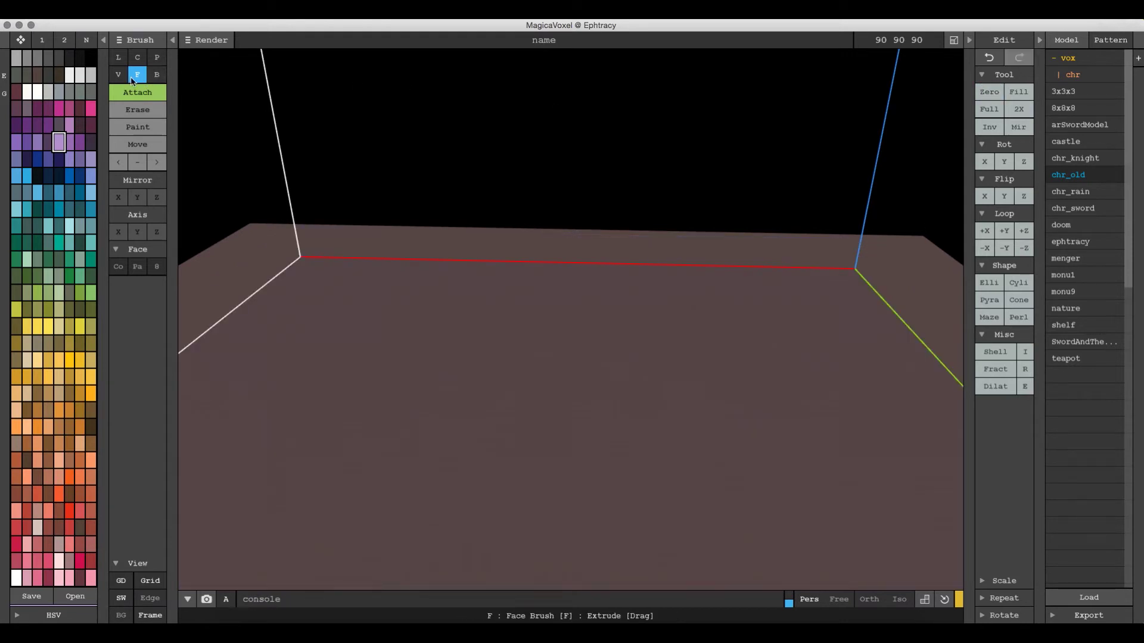
{"action": "left_click", "coordinate": [118, 75]}
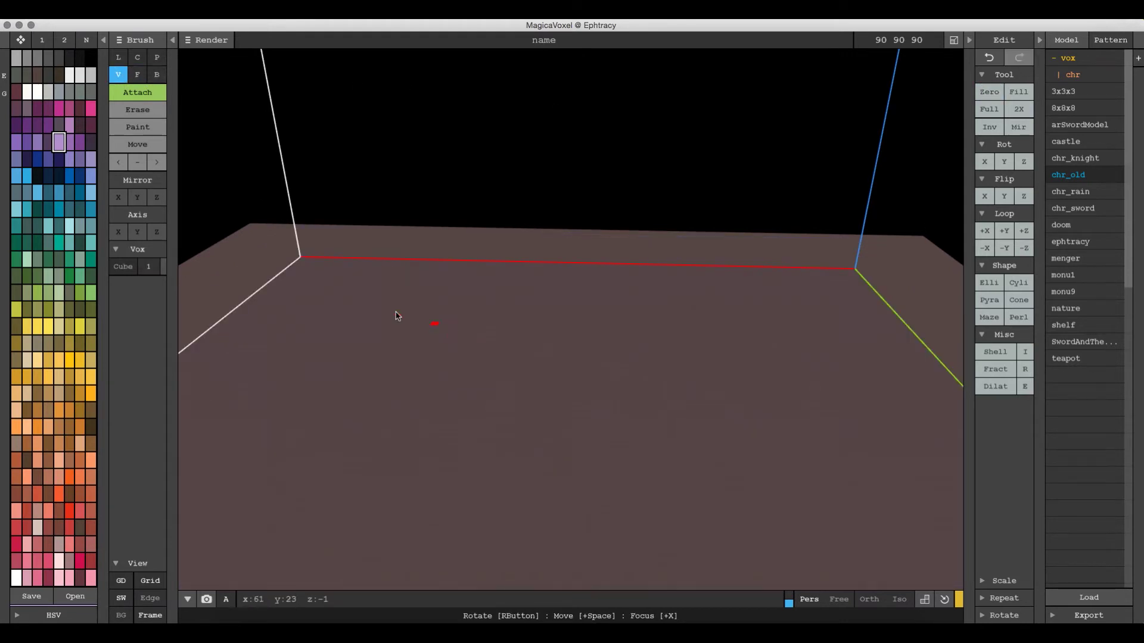
{"action": "left_click_drag", "start_coordinate": [395, 316], "coordinate": [666, 335]}
{"action": "left_click", "coordinate": [138, 109]}
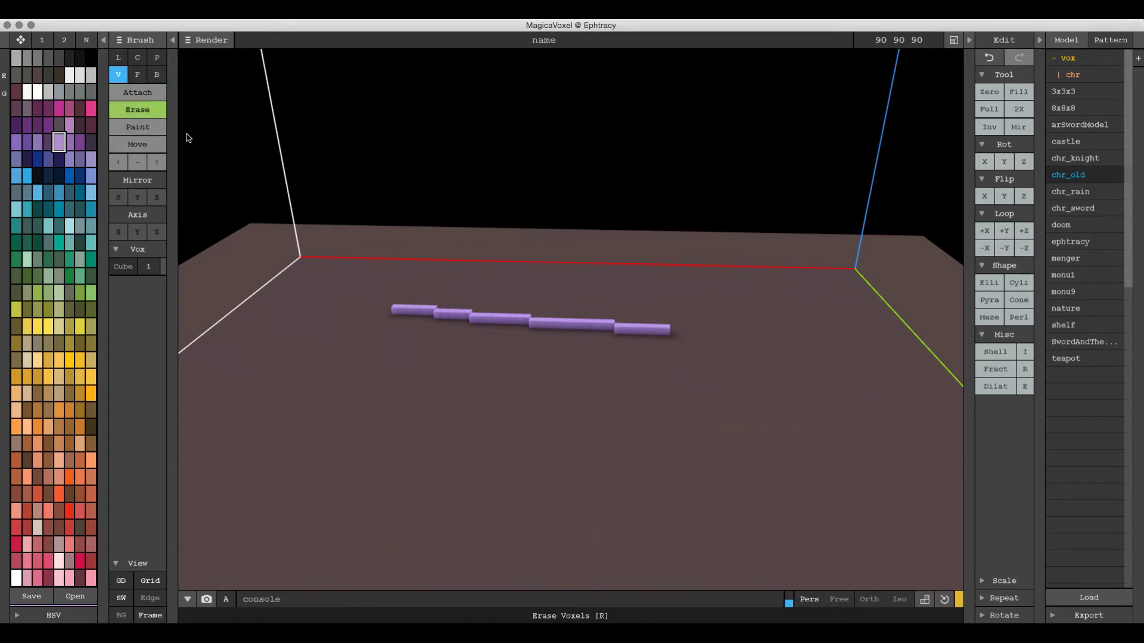
{"action": "left_click", "coordinate": [483, 320]}
{"action": "left_click_drag", "start_coordinate": [518, 322], "coordinate": [581, 325]}
{"action": "left_click", "coordinate": [436, 314]}
{"action": "left_click", "coordinate": [586, 324]}
{"action": "left_click", "coordinate": [621, 328]}
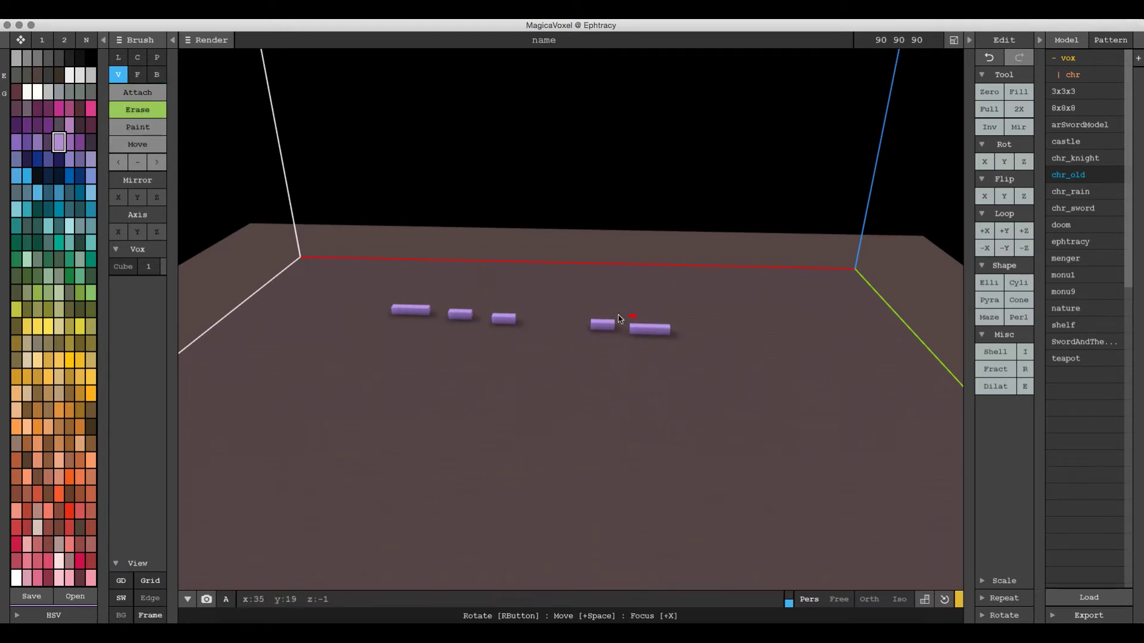
{"action": "mouse_move", "coordinate": [544, 345]}
{"action": "right_mouse_down"}
{"action": "mouse_move", "coordinate": [566, 345]}
{"action": "mouse_move", "coordinate": [554, 349]}
{"action": "right_mouse_up"}
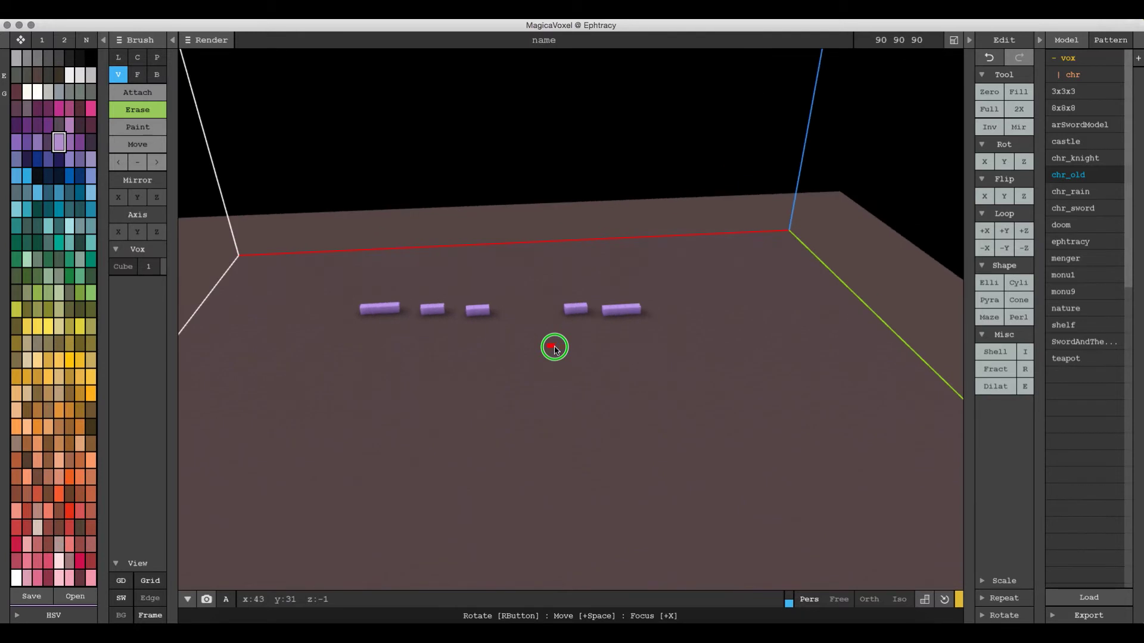
Step: Place a size-12 purple cube on the floor and erase it into a chair shape
{"action": "left_click", "coordinate": [148, 97]}
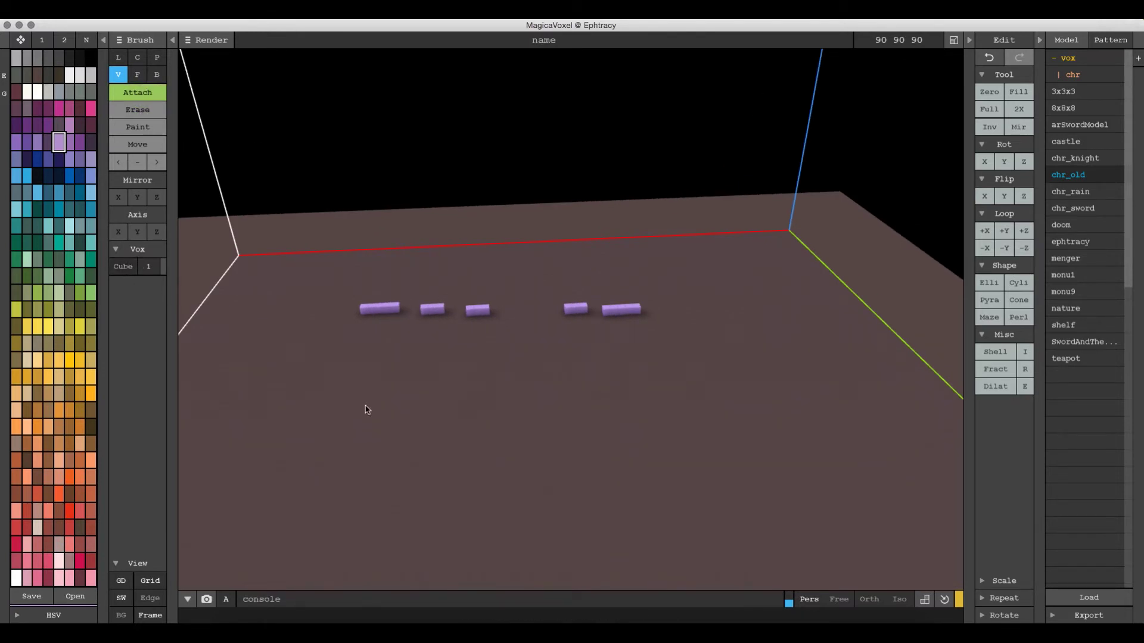
{"action": "left_click", "coordinate": [148, 266]}
{"action": "type", "text": "12"}
{"action": "key", "text": "Return"}
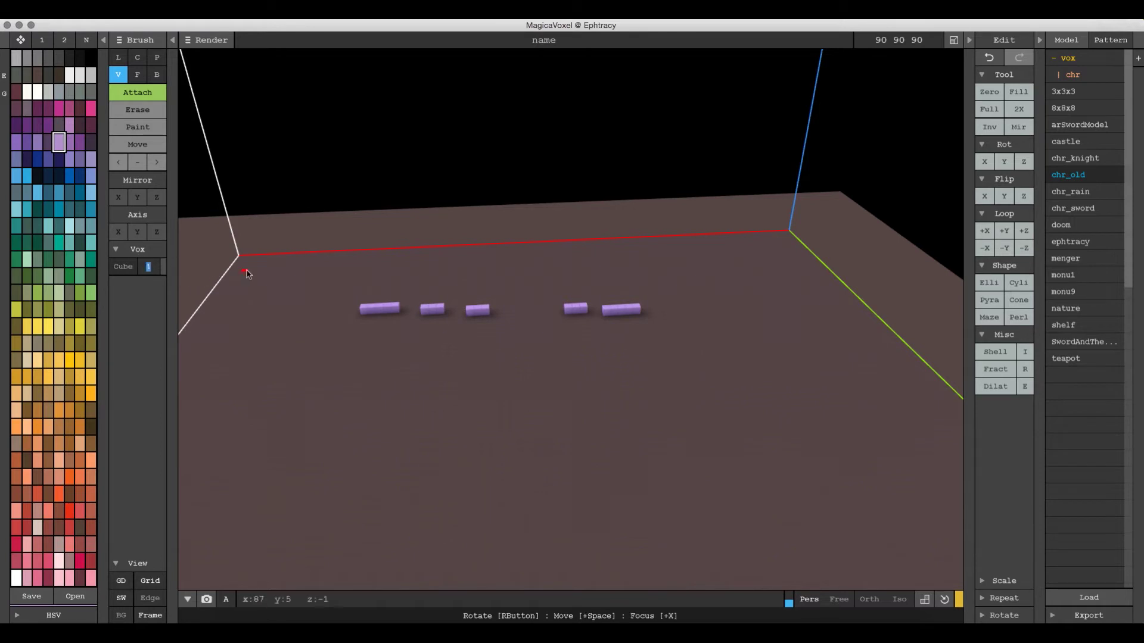
{"action": "left_click", "coordinate": [558, 427]}
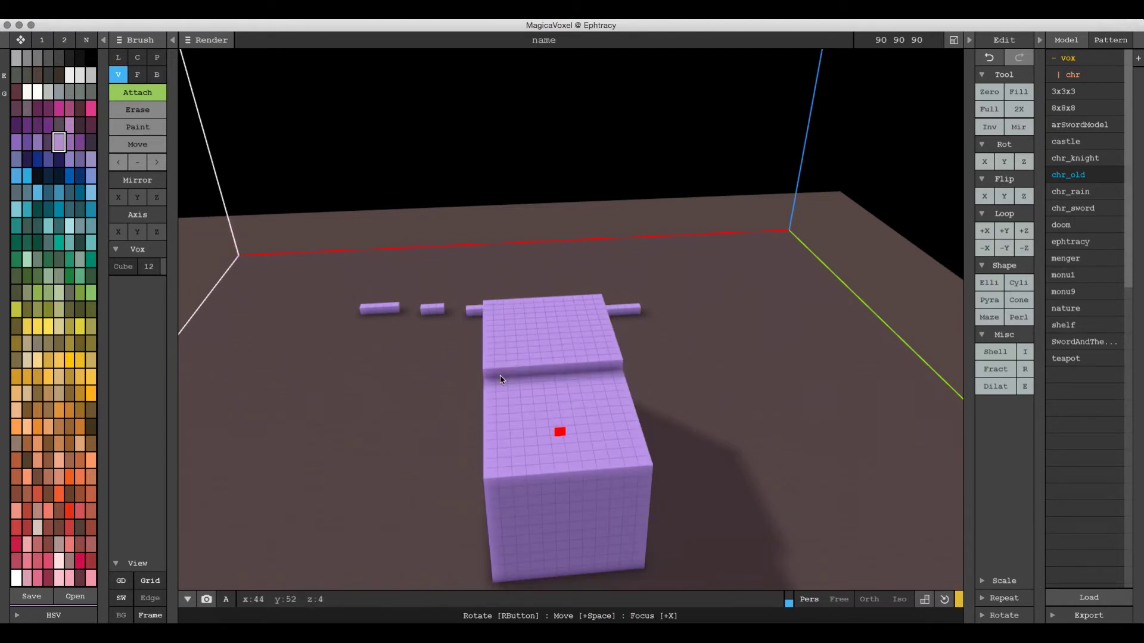
{"action": "left_click", "coordinate": [150, 267]}
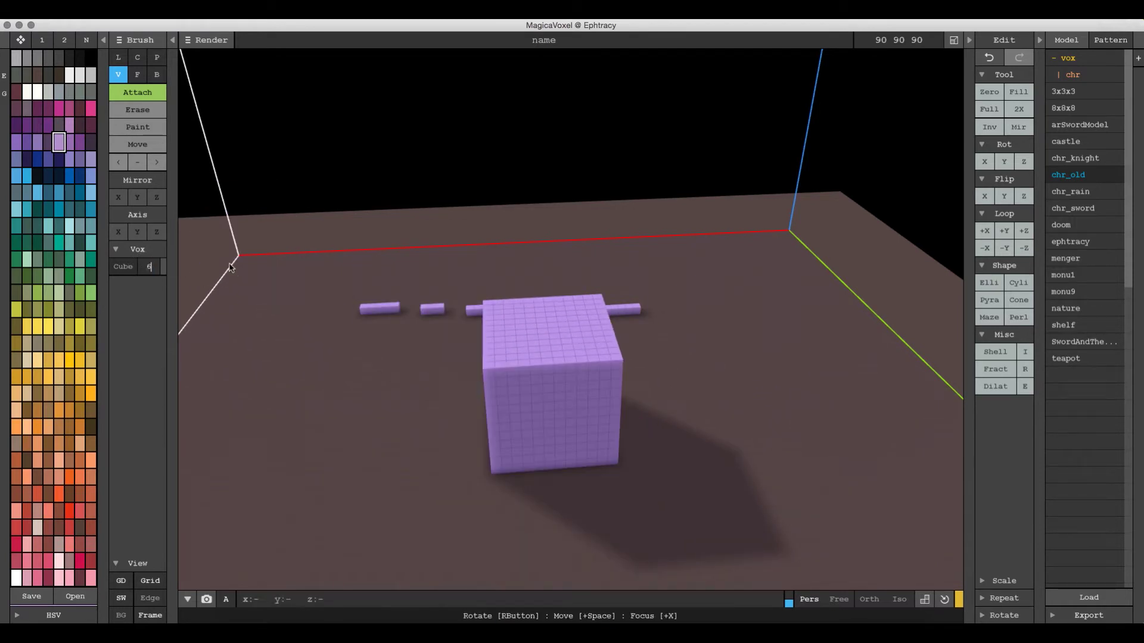
{"action": "key", "text": "e"}
{"action": "left_click", "coordinate": [545, 329]}
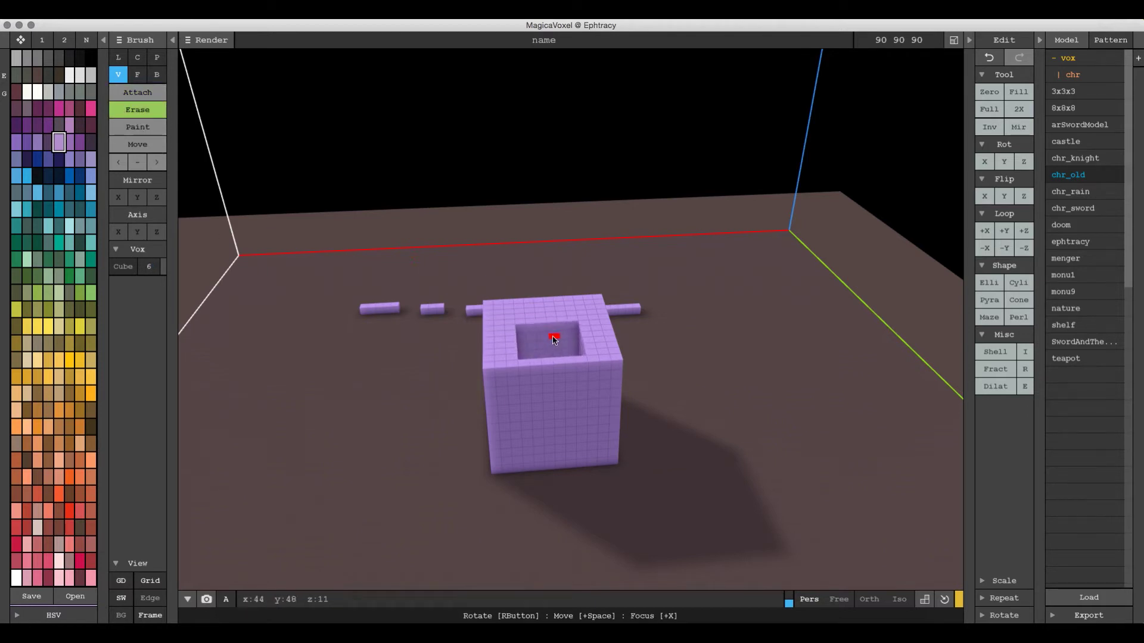
{"action": "left_click", "coordinate": [537, 342]}
{"action": "mouse_move", "coordinate": [584, 366]}
{"action": "right_mouse_down"}
{"action": "mouse_move", "coordinate": [544, 365]}
{"action": "mouse_move", "coordinate": [460, 401]}
{"action": "right_mouse_up"}
Step: Stamp three green size-36 spheres over the chair to form a large mound
{"action": "left_click", "coordinate": [123, 267]}
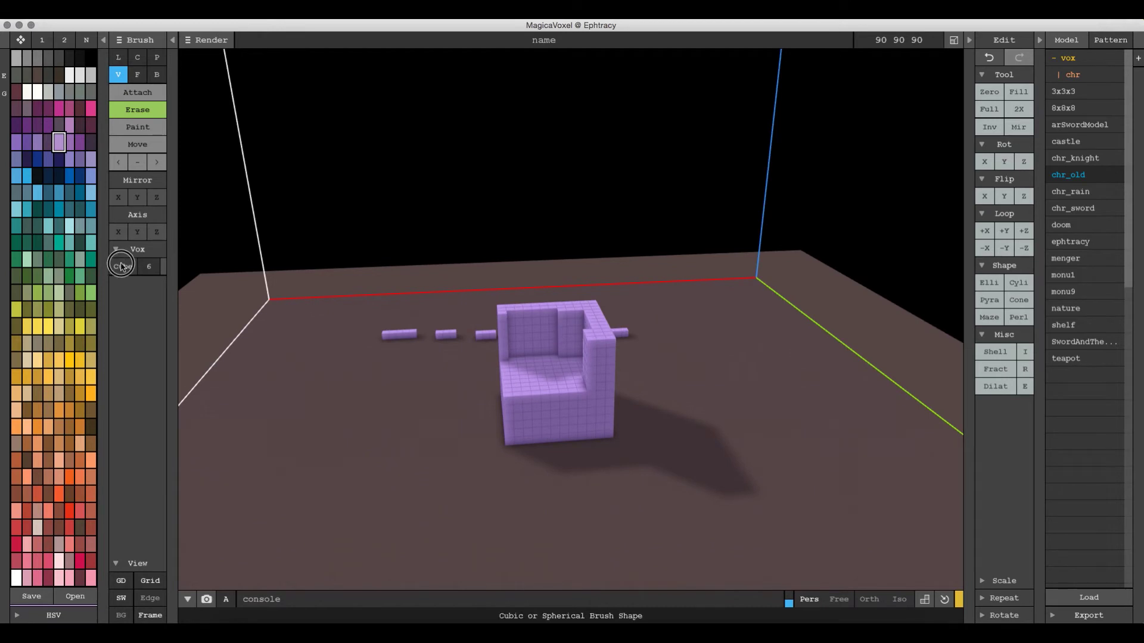
{"action": "left_click", "coordinate": [148, 268]}
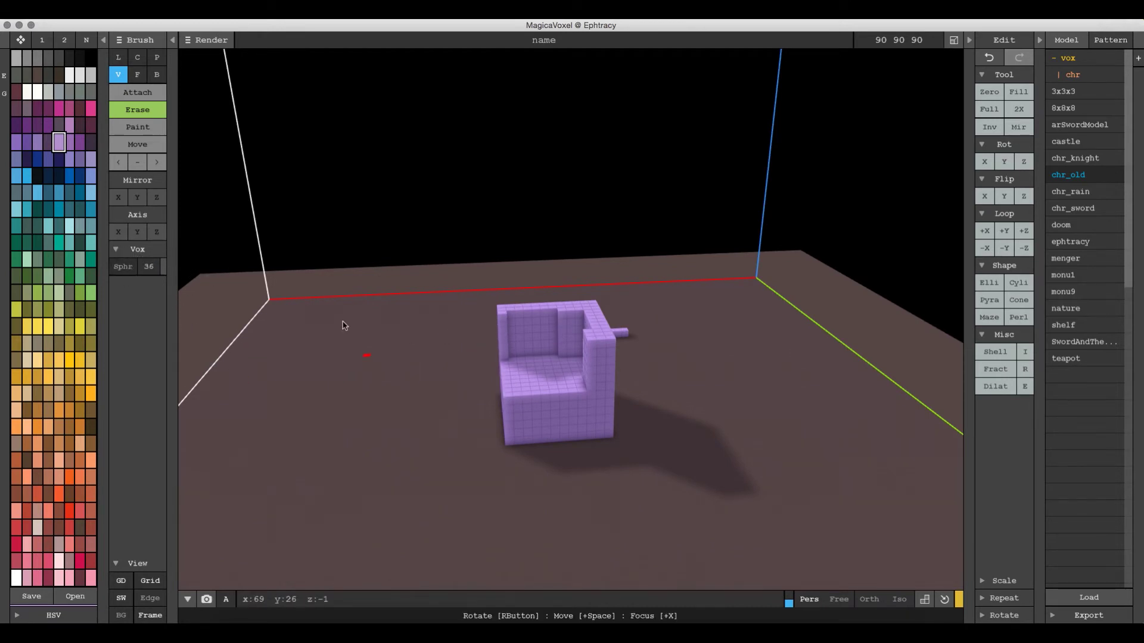
{"action": "left_click", "coordinate": [80, 293]}
{"action": "left_click", "coordinate": [137, 92]}
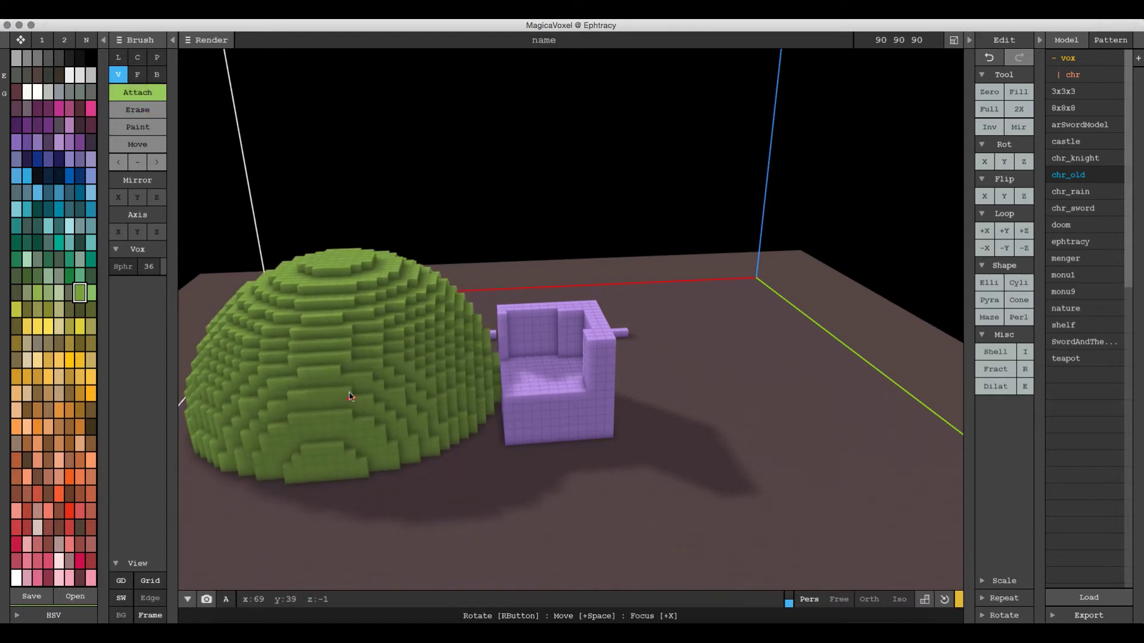
{"action": "left_click", "coordinate": [337, 339]}
{"action": "left_click", "coordinate": [694, 378]}
{"action": "left_click", "coordinate": [776, 409]}
{"action": "scroll", "coordinate": [715, 399], "scroll_direction": "down", "scroll_amount": 5}
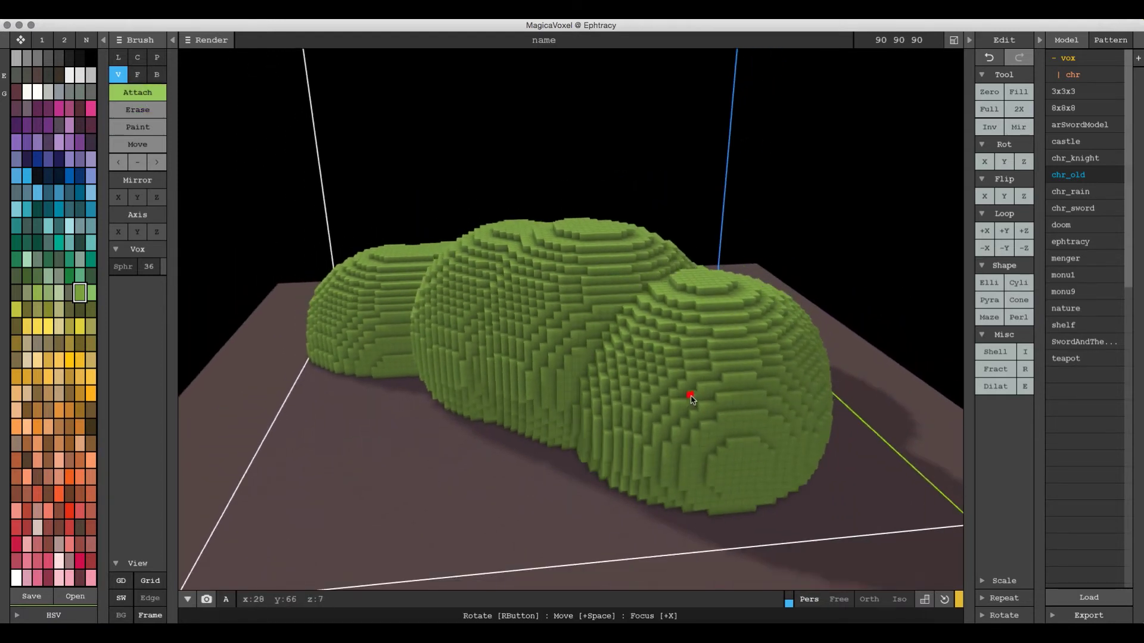
{"action": "right_click_drag", "start_coordinate": [685, 395], "coordinate": [548, 485]}
{"action": "right_click_drag", "start_coordinate": [529, 410], "coordinate": [709, 485]}
{"action": "scroll", "coordinate": [673, 493], "scroll_direction": "up", "scroll_amount": 5}
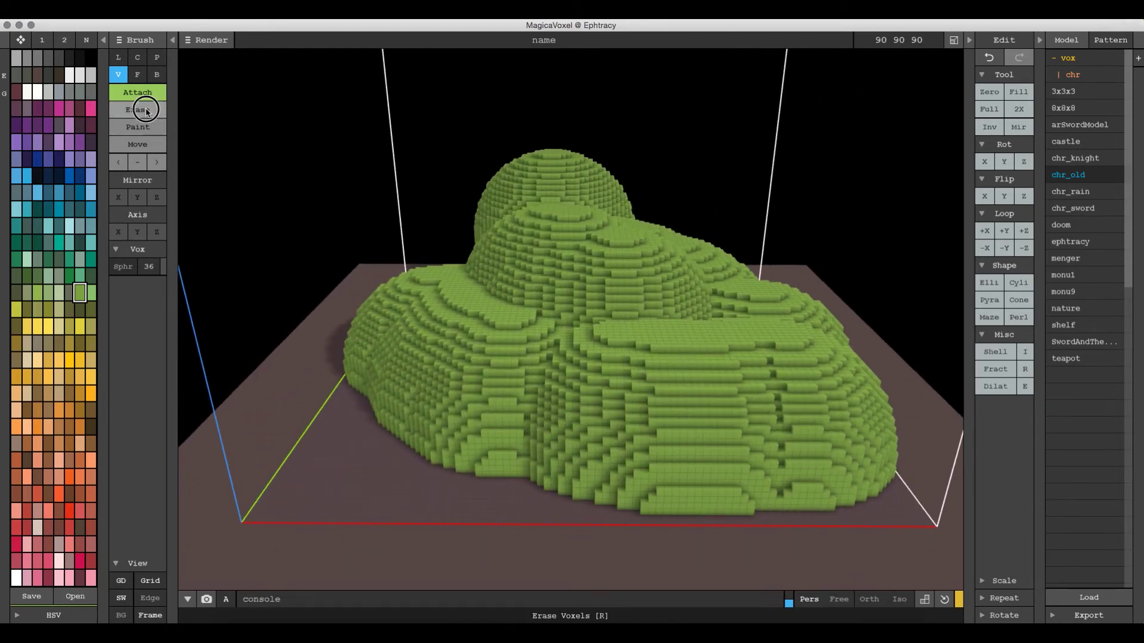
Step: Erase a hollow into the mound with a size-15 sphere brush
{"action": "left_click", "coordinate": [145, 110]}
{"action": "left_click", "coordinate": [149, 266]}
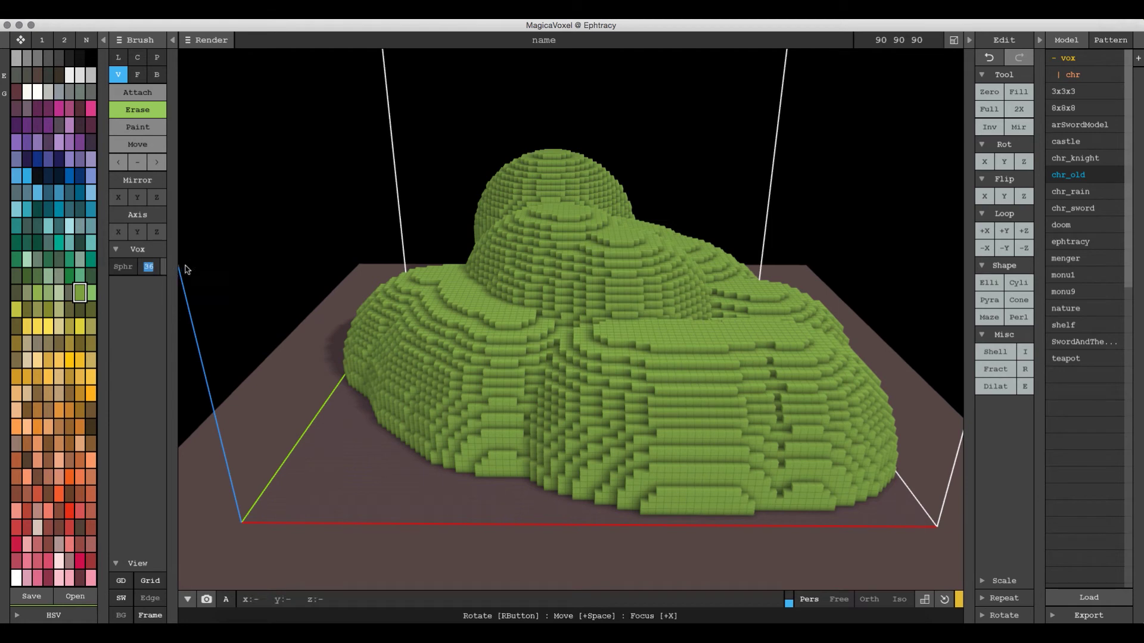
{"action": "mouse_move", "coordinate": [504, 285]}
{"action": "left_mouse_down"}
{"action": "mouse_move", "coordinate": [536, 264]}
{"action": "mouse_move", "coordinate": [495, 286]}
{"action": "mouse_move", "coordinate": [670, 320]}
{"action": "mouse_move", "coordinate": [635, 359]}
{"action": "mouse_move", "coordinate": [520, 362]}
{"action": "mouse_move", "coordinate": [744, 374]}
{"action": "left_mouse_up"}
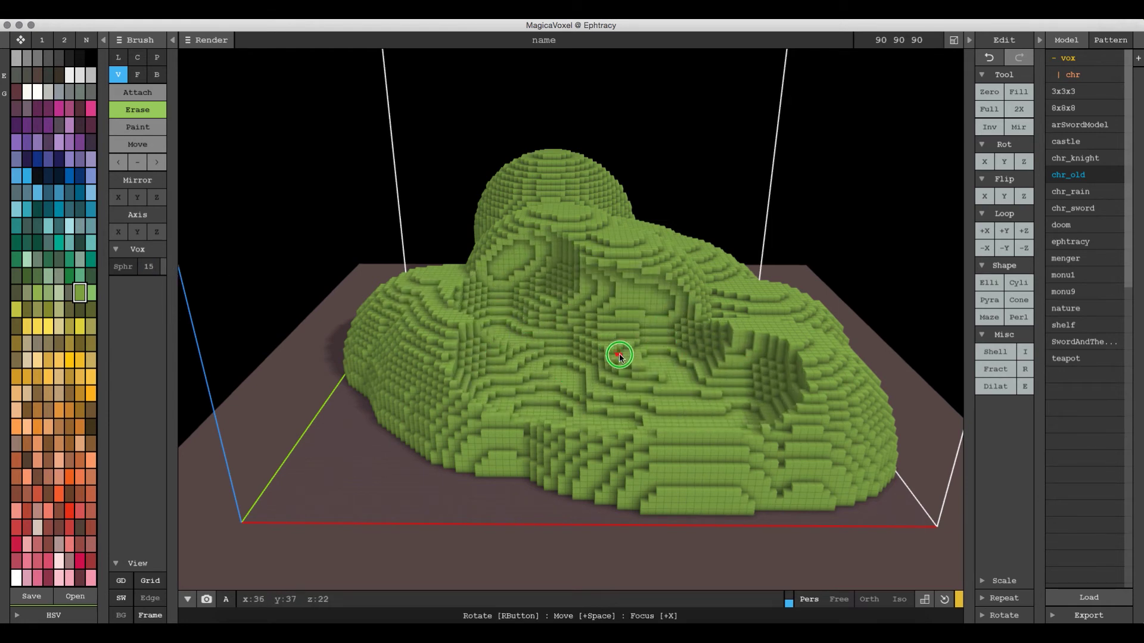
Step: Paint the carved hollow brown
{"action": "left_click", "coordinate": [132, 126]}
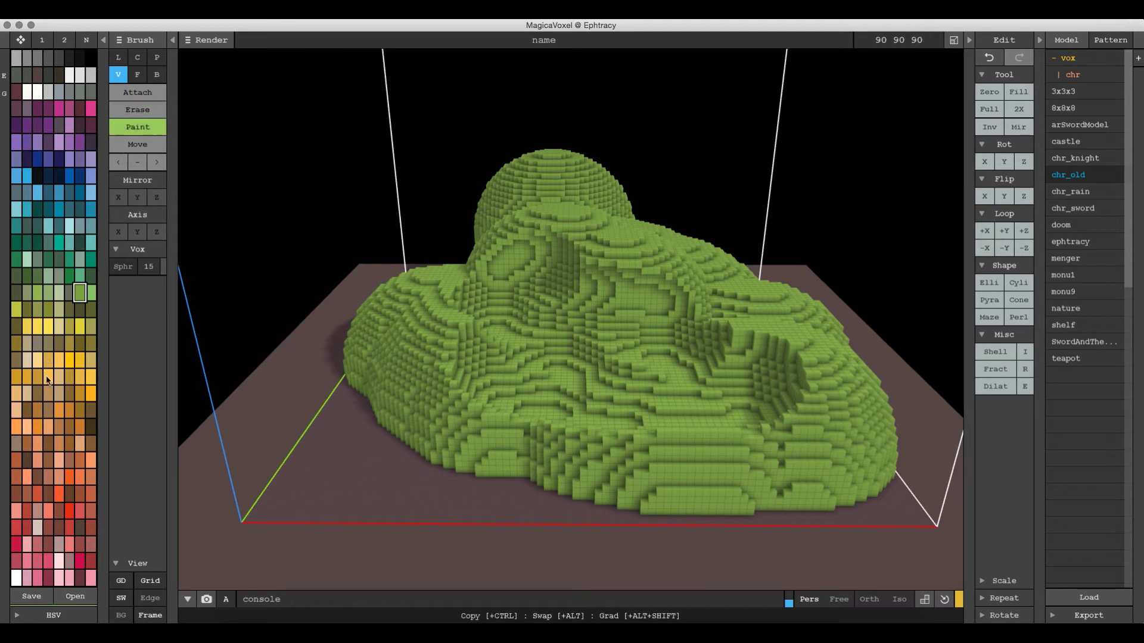
{"action": "left_click", "coordinate": [70, 426]}
{"action": "mouse_move", "coordinate": [669, 294]}
{"action": "left_mouse_down"}
{"action": "mouse_move", "coordinate": [575, 288]}
{"action": "mouse_move", "coordinate": [492, 308]}
{"action": "mouse_move", "coordinate": [763, 355]}
{"action": "mouse_move", "coordinate": [717, 374]}
{"action": "mouse_move", "coordinate": [534, 349]}
{"action": "mouse_move", "coordinate": [616, 387]}
{"action": "mouse_move", "coordinate": [705, 391]}
{"action": "mouse_move", "coordinate": [549, 376]}
{"action": "left_mouse_up"}
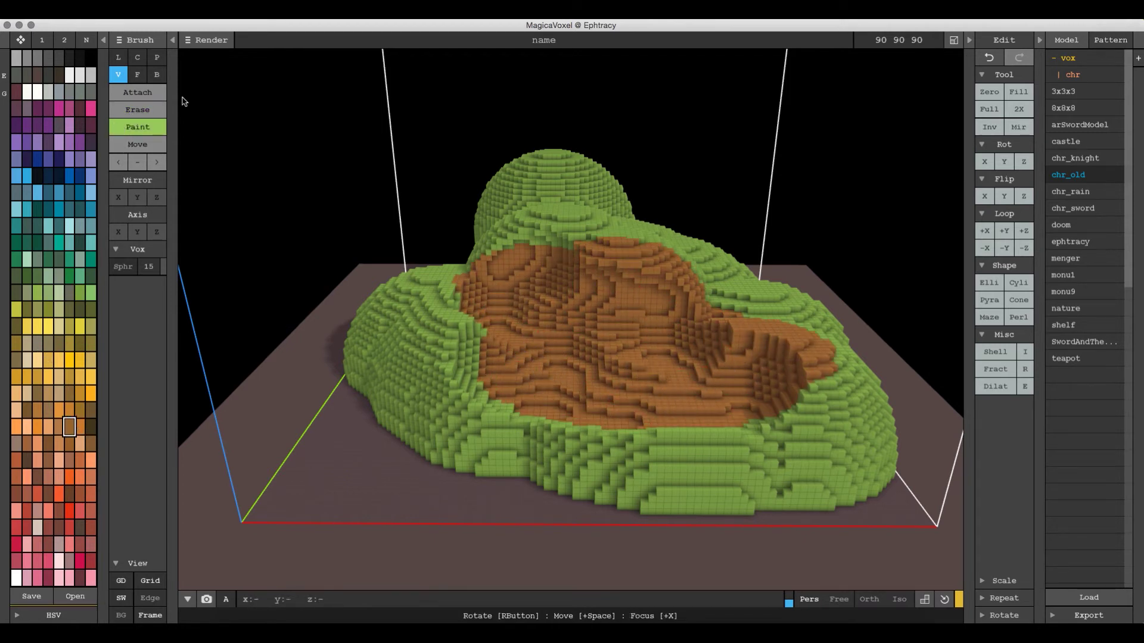
{"action": "mouse_move", "coordinate": [653, 353]}
{"action": "right_mouse_down"}
{"action": "mouse_move", "coordinate": [618, 351]}
{"action": "mouse_move", "coordinate": [668, 349]}
{"action": "right_mouse_up"}
{"action": "scroll", "coordinate": [623, 356], "scroll_direction": "up", "scroll_amount": 4}
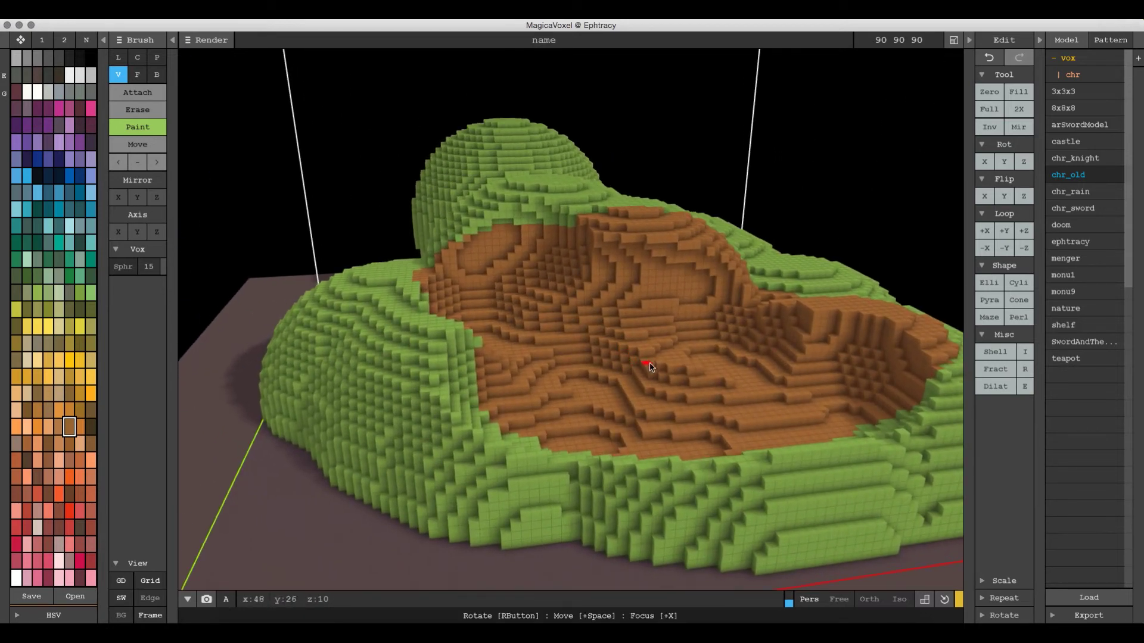
{"action": "left_click", "coordinate": [119, 59]}
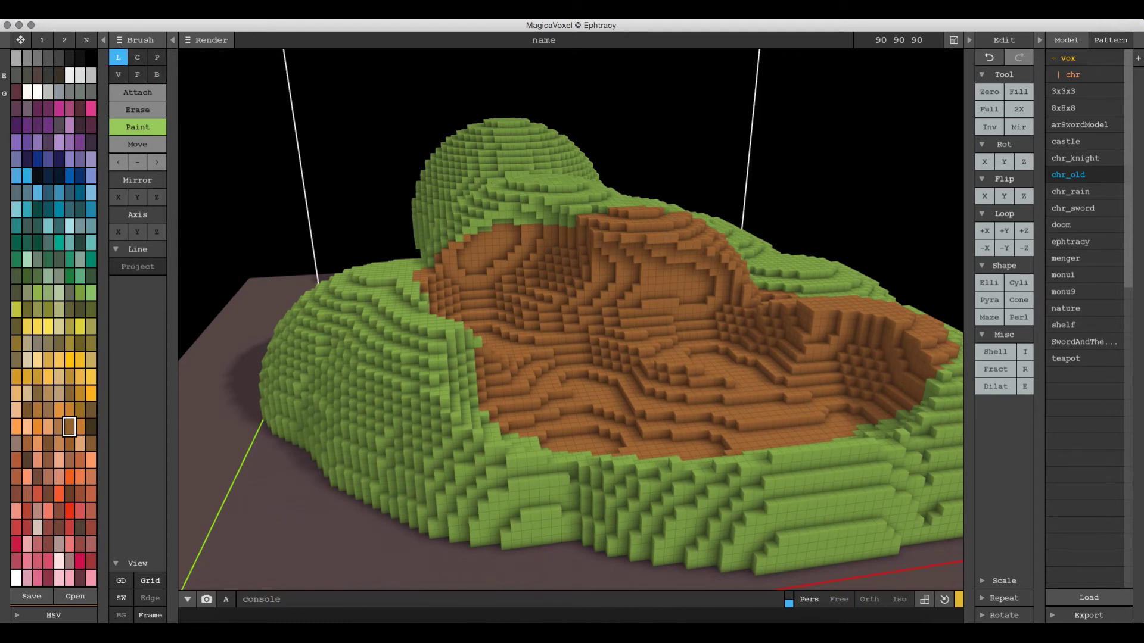
Step: Set the Line brush to straight lines and choose dark blue from the palette
{"action": "left_click", "coordinate": [138, 269]}
{"action": "left_click", "coordinate": [37, 159]}
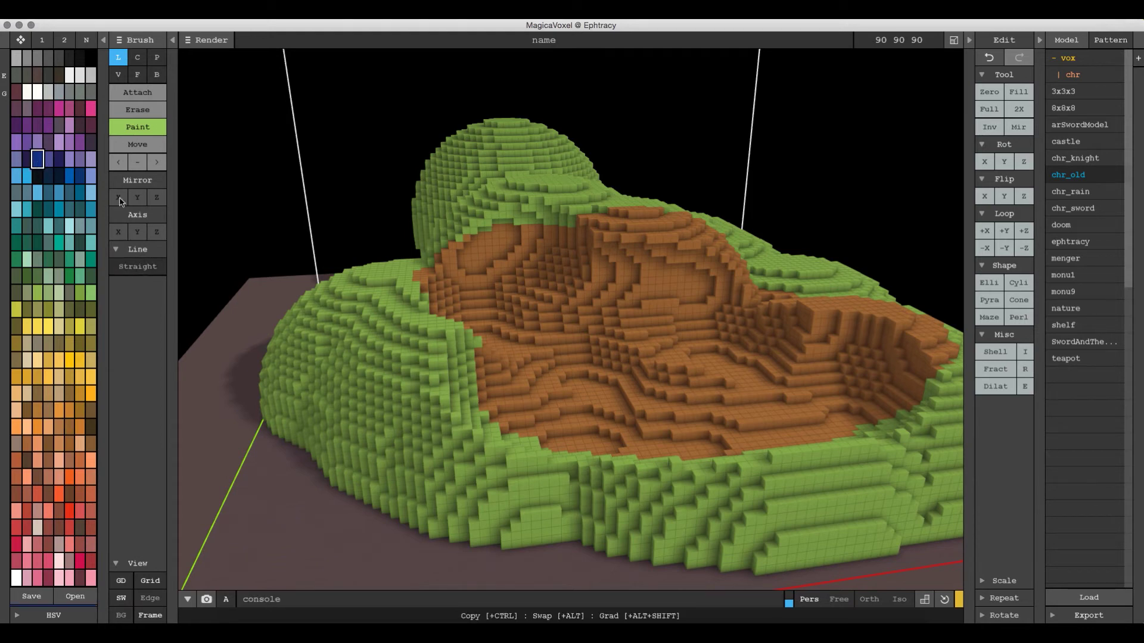
{"action": "right_click_drag", "start_coordinate": [462, 334], "coordinate": [415, 350]}
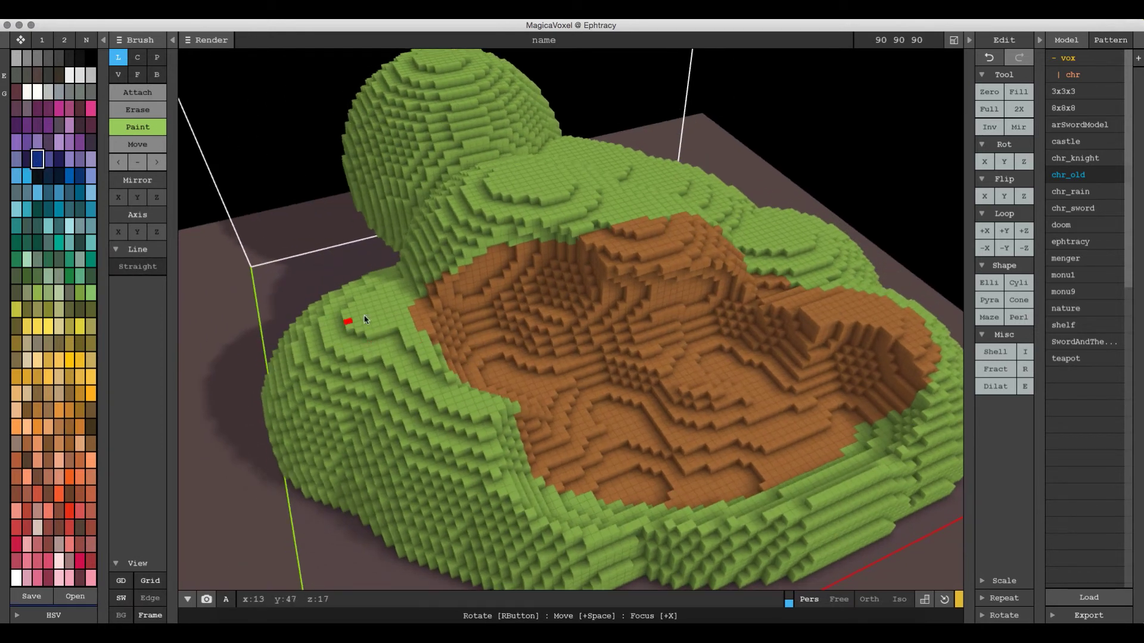
{"action": "right_click_drag", "start_coordinate": [453, 366], "coordinate": [373, 360]}
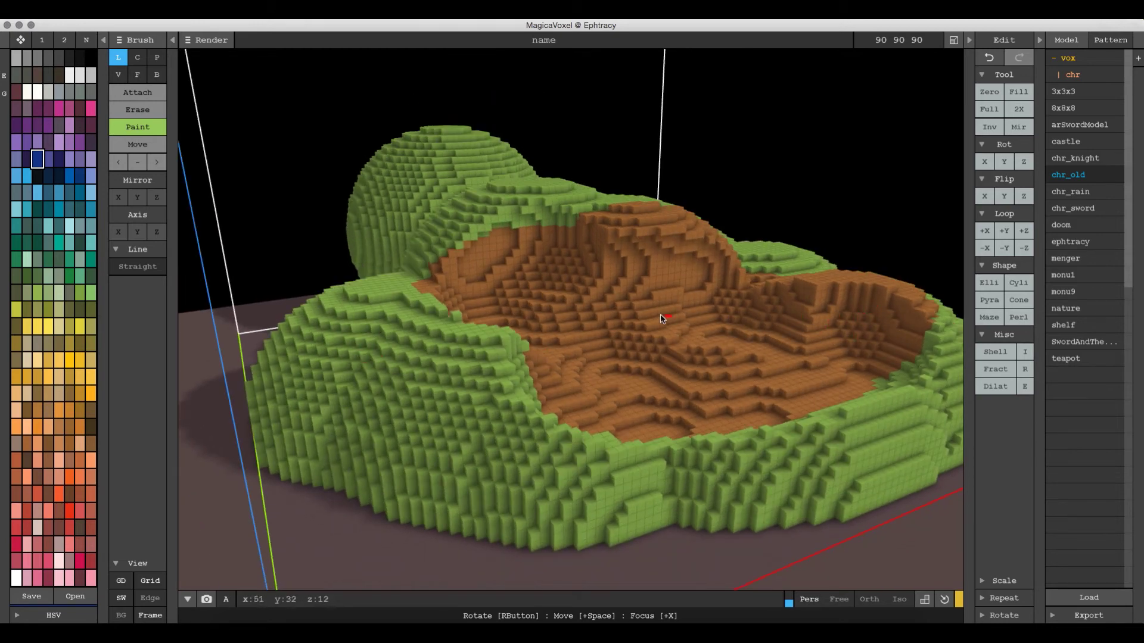
Step: Paint two dark-blue lines across the brown bowl
{"action": "mouse_move", "coordinate": [419, 297]}
{"action": "left_mouse_down"}
{"action": "mouse_move", "coordinate": [728, 275]}
{"action": "mouse_move", "coordinate": [855, 280]}
{"action": "left_mouse_up"}
{"action": "right_click_drag", "start_coordinate": [818, 306], "coordinate": [584, 346]}
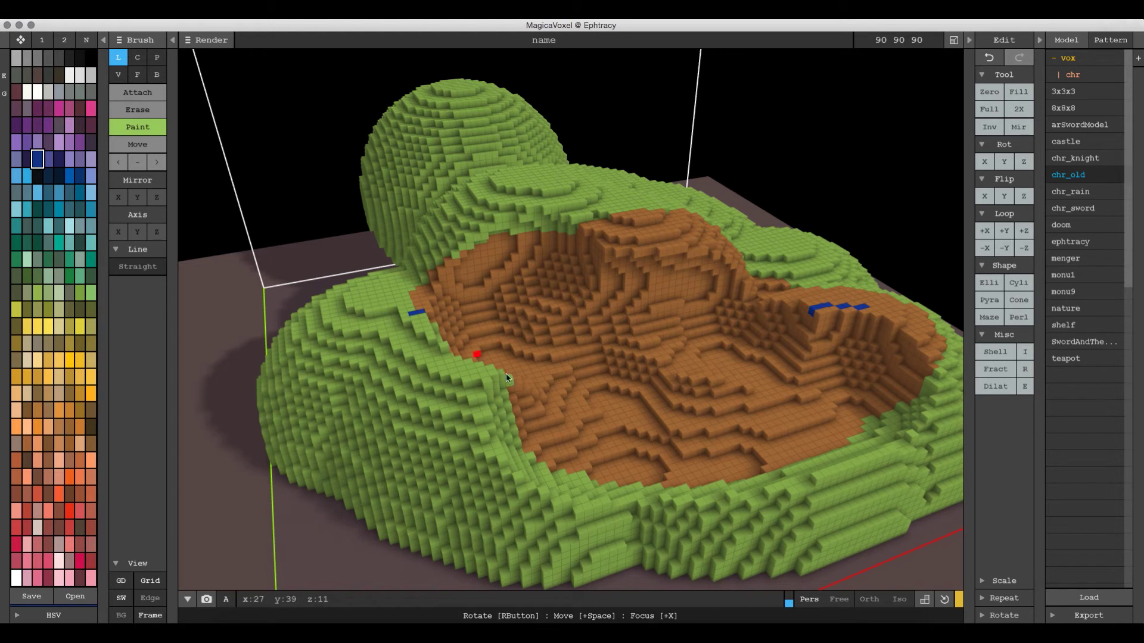
{"action": "mouse_move", "coordinate": [393, 298]}
{"action": "left_mouse_down"}
{"action": "mouse_move", "coordinate": [863, 222]}
{"action": "mouse_move", "coordinate": [816, 245]}
{"action": "mouse_move", "coordinate": [818, 278]}
{"action": "mouse_move", "coordinate": [615, 191]}
{"action": "mouse_move", "coordinate": [701, 246]}
{"action": "mouse_move", "coordinate": [680, 271]}
{"action": "left_mouse_up"}
{"action": "scroll", "coordinate": [701, 246], "scroll_direction": "up", "scroll_amount": 2}
{"action": "right_click_drag", "start_coordinate": [681, 271], "coordinate": [461, 209]}
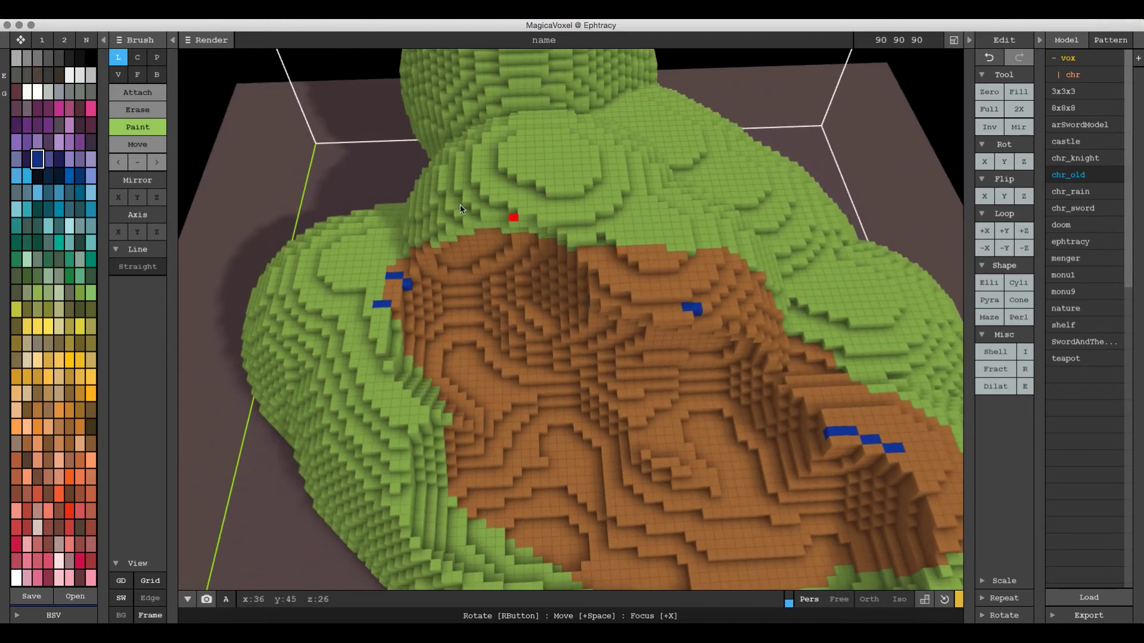
{"action": "left_click", "coordinate": [118, 74]}
Step: Add a cube-shaped dark-blue voxel stroke along the green ridge in Attach mode
{"action": "left_click", "coordinate": [128, 95]}
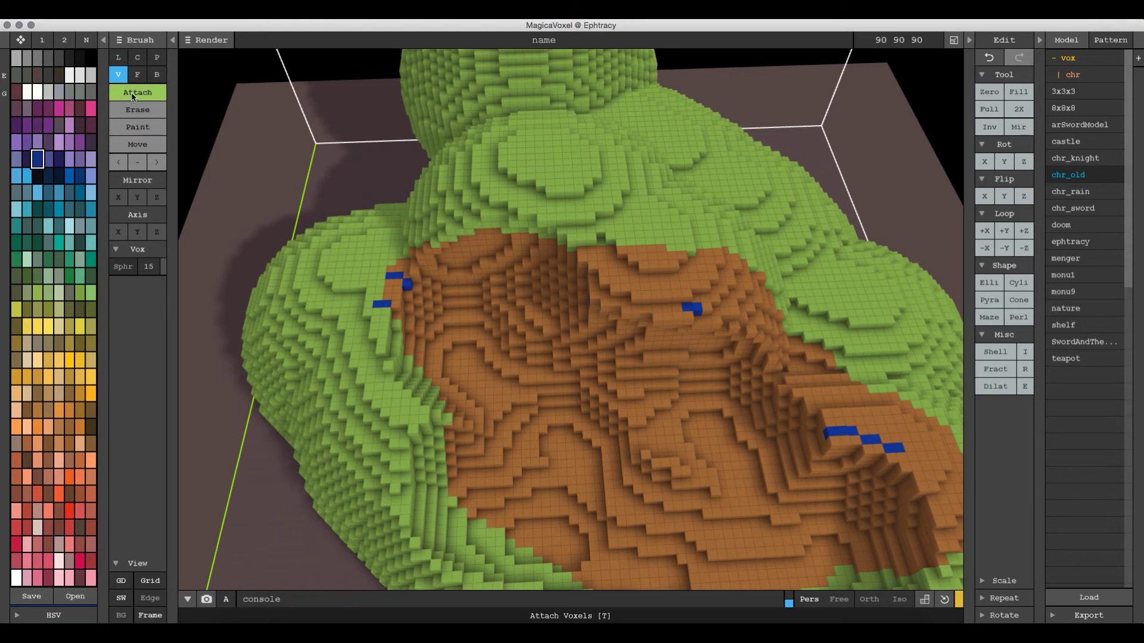
{"action": "mouse_move", "coordinate": [764, 237]}
{"action": "right_mouse_down"}
{"action": "mouse_move", "coordinate": [758, 222]}
{"action": "mouse_move", "coordinate": [237, 258]}
{"action": "right_mouse_up"}
{"action": "left_click", "coordinate": [117, 270]}
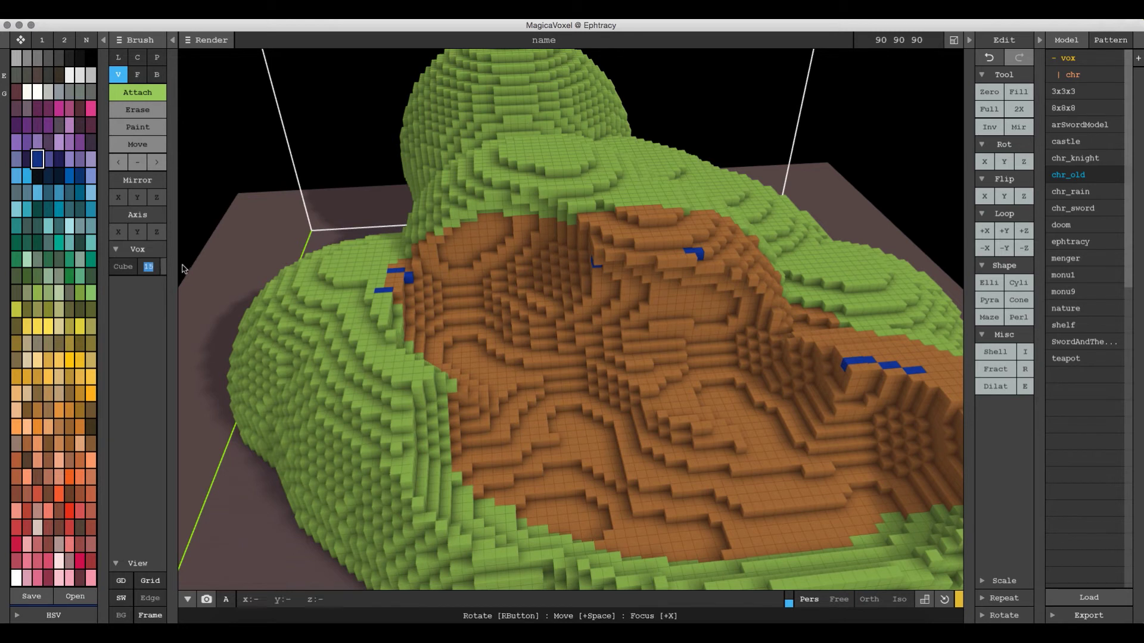
{"action": "left_click_drag", "start_coordinate": [635, 196], "coordinate": [678, 210]}
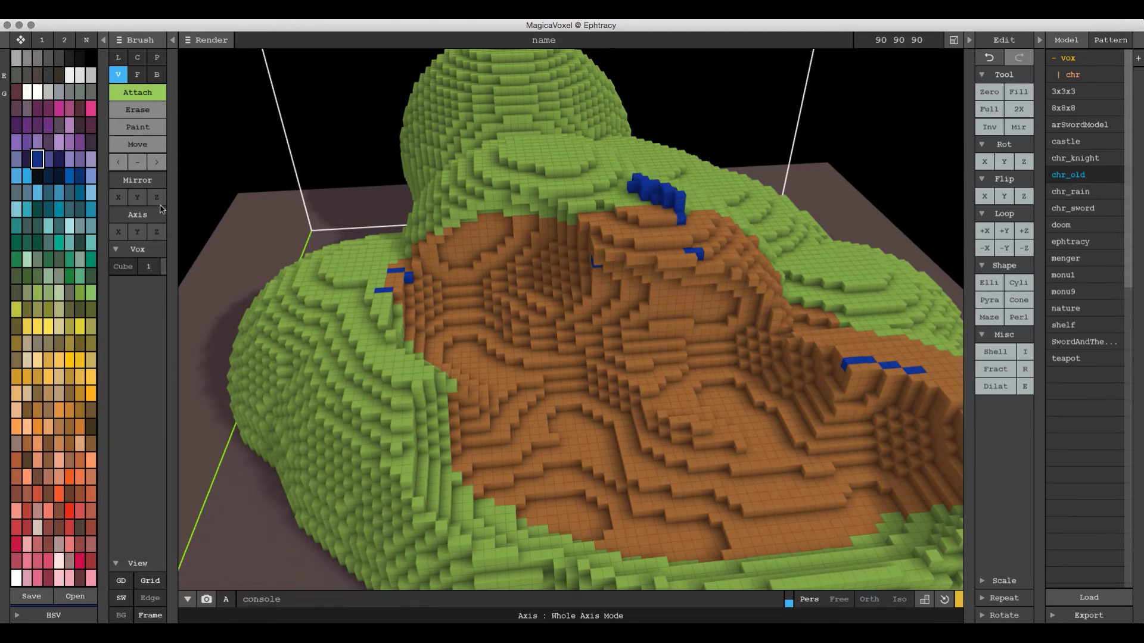
Step: Draw a straight magenta voxel line on the ridge with the Line brush
{"action": "left_click", "coordinate": [118, 58]}
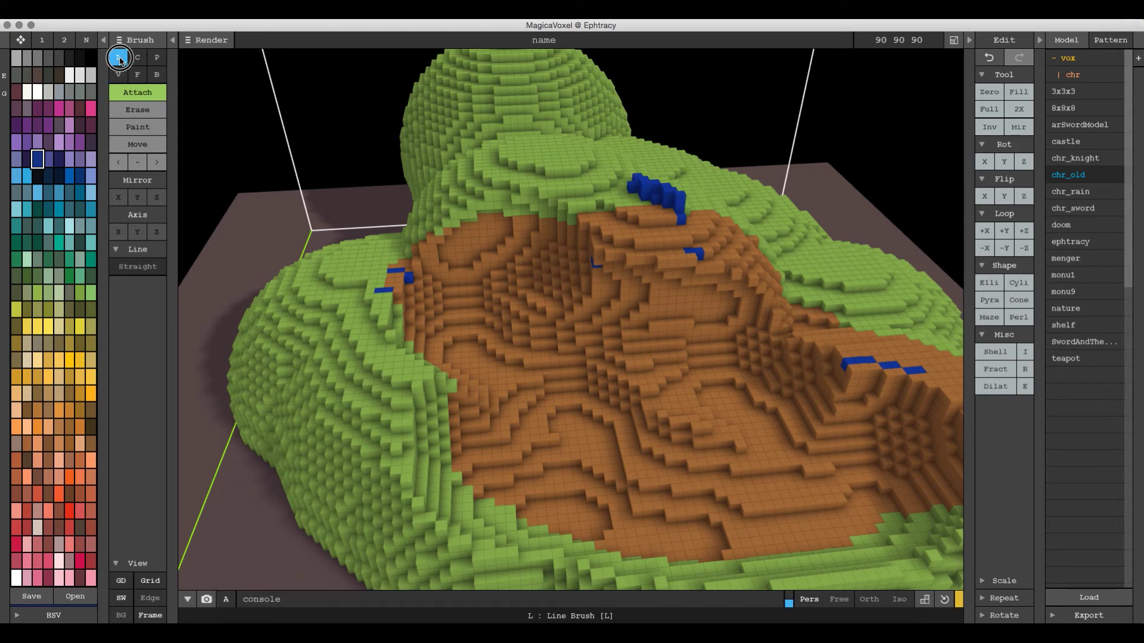
{"action": "left_click", "coordinate": [56, 110]}
{"action": "left_click_drag", "start_coordinate": [553, 154], "coordinate": [655, 184]}
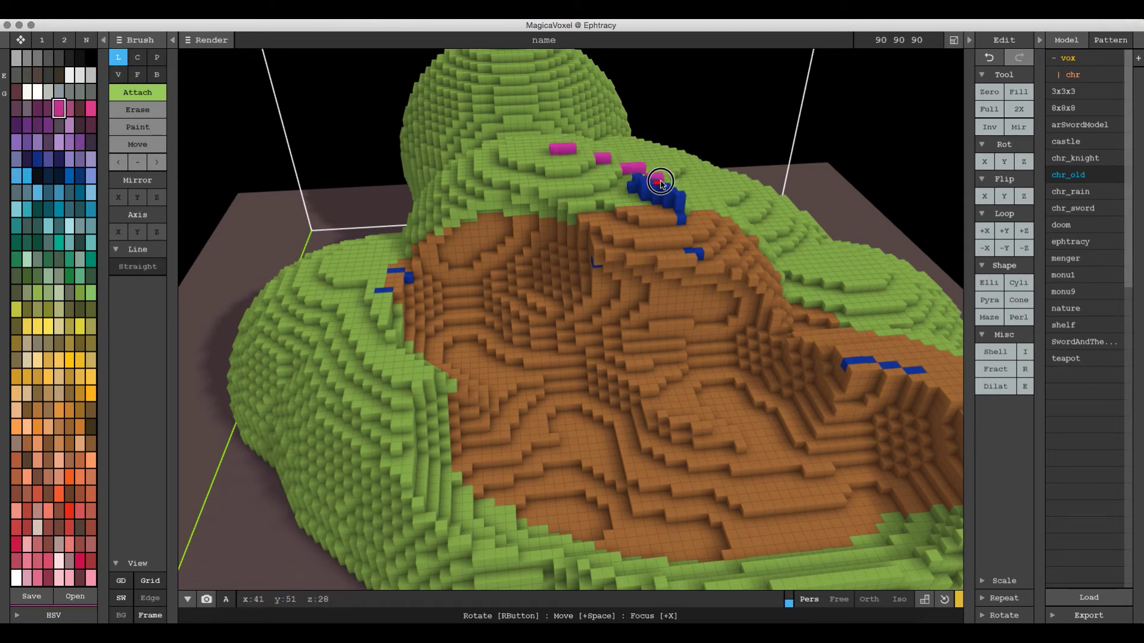
{"action": "scroll", "coordinate": [633, 197], "scroll_direction": "up", "scroll_amount": 10}
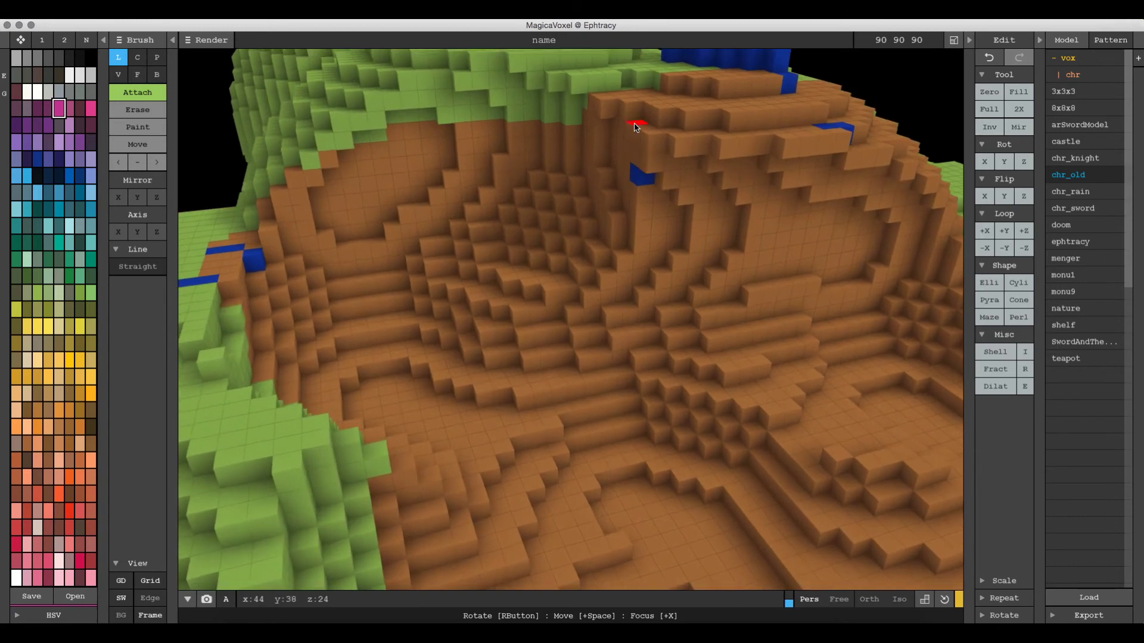
{"action": "scroll", "coordinate": [640, 164], "scroll_direction": "down", "scroll_amount": 5}
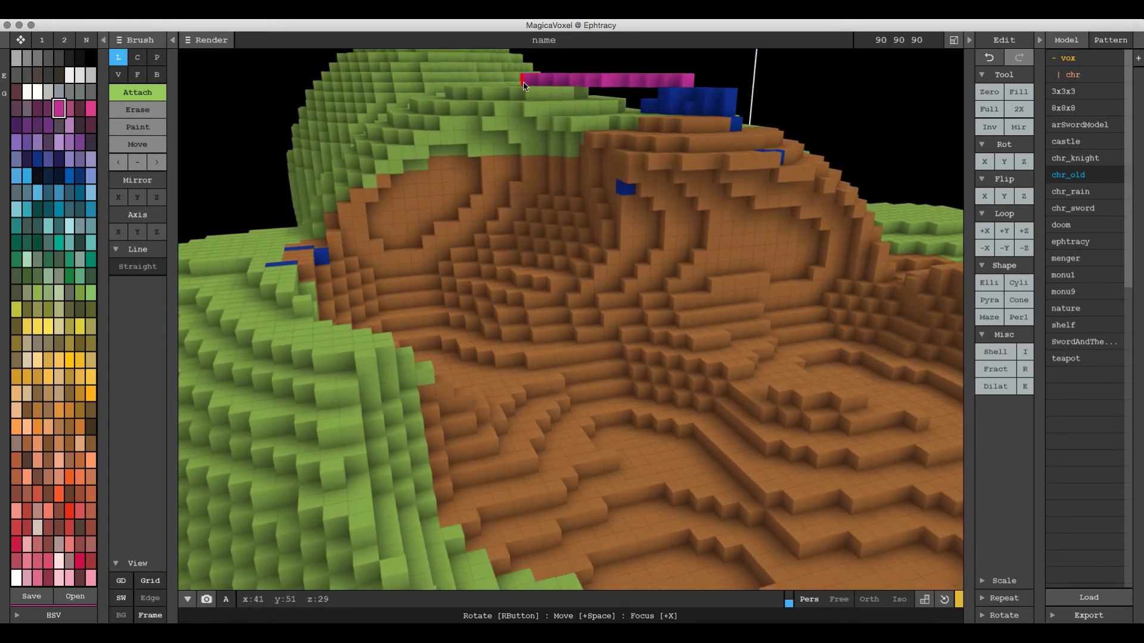
Step: Switch the Line brush to Project and draw magenta lines following the terrain surface
{"action": "mouse_move", "coordinate": [705, 93]}
{"action": "right_mouse_down"}
{"action": "mouse_move", "coordinate": [669, 179]}
{"action": "mouse_move", "coordinate": [281, 276]}
{"action": "right_mouse_up"}
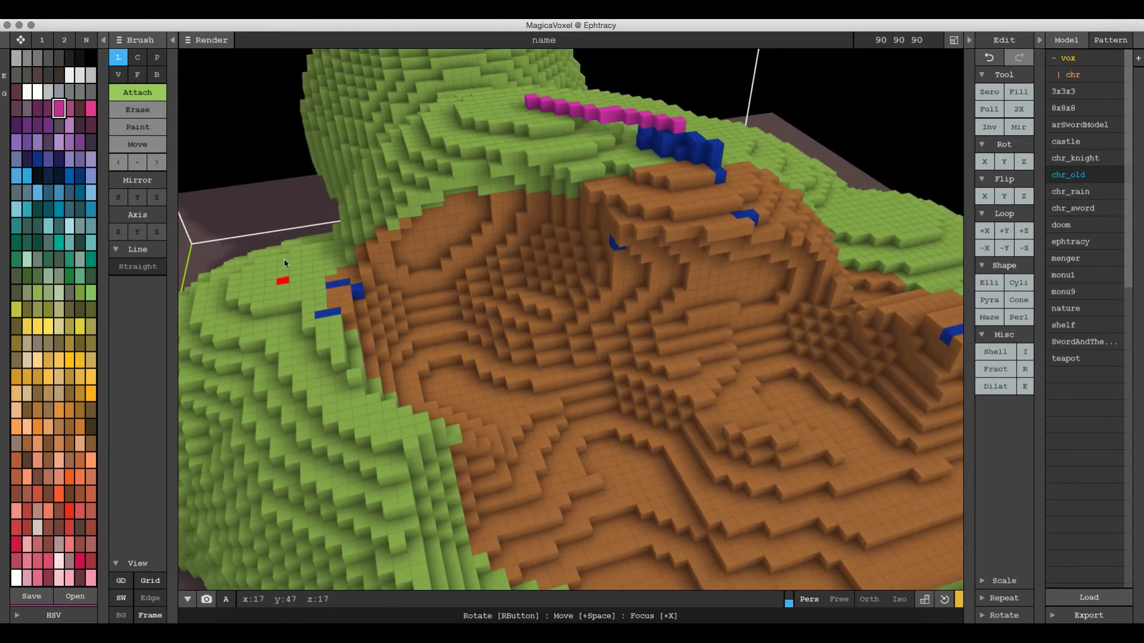
{"action": "left_click", "coordinate": [142, 266]}
{"action": "mouse_move", "coordinate": [541, 122]}
{"action": "left_mouse_down"}
{"action": "mouse_move", "coordinate": [625, 116]}
{"action": "mouse_move", "coordinate": [697, 138]}
{"action": "left_mouse_up"}
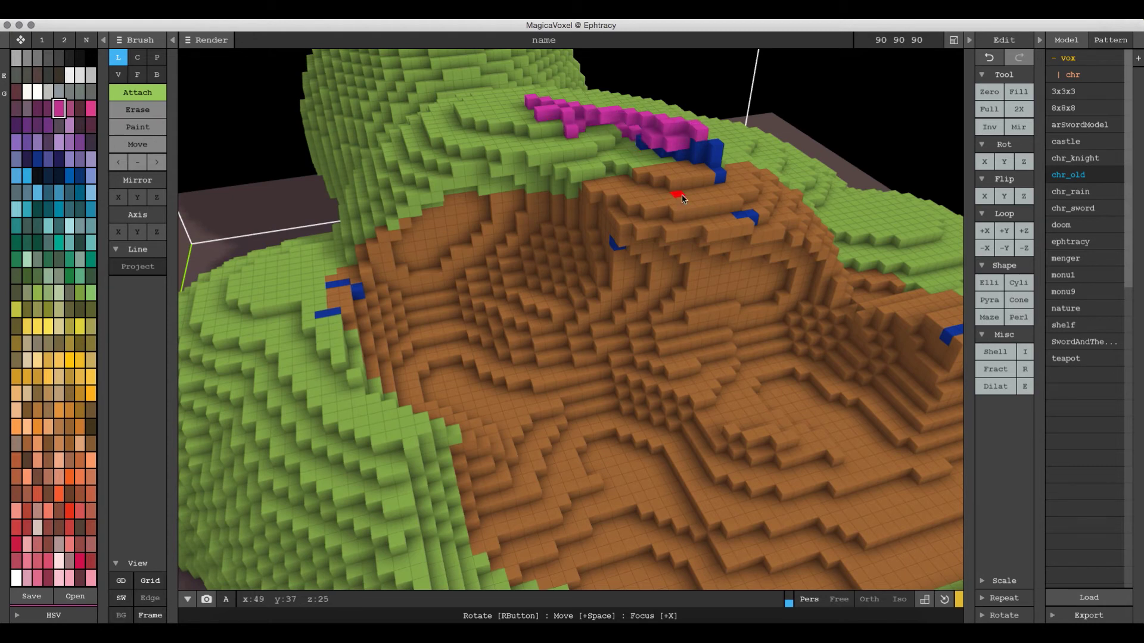
{"action": "right_click_drag", "start_coordinate": [681, 194], "coordinate": [618, 129]}
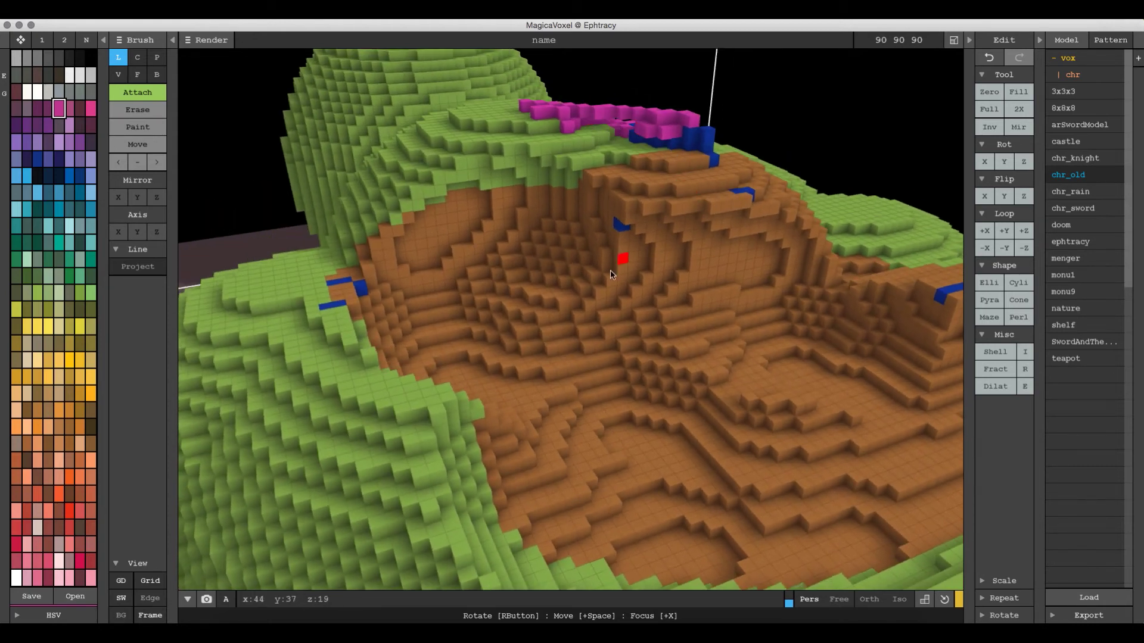
{"action": "mouse_move", "coordinate": [326, 369]}
{"action": "left_mouse_down"}
{"action": "mouse_move", "coordinate": [901, 280]}
{"action": "mouse_move", "coordinate": [923, 264]}
{"action": "left_mouse_up"}
{"action": "left_click_drag", "start_coordinate": [838, 386], "coordinate": [781, 351]}
{"action": "right_click_drag", "start_coordinate": [781, 351], "coordinate": [415, 290]}
Step: Undo the short magenta segment and draw a magenta line down the brown slope
{"action": "key", "text": "ctrl+z"}
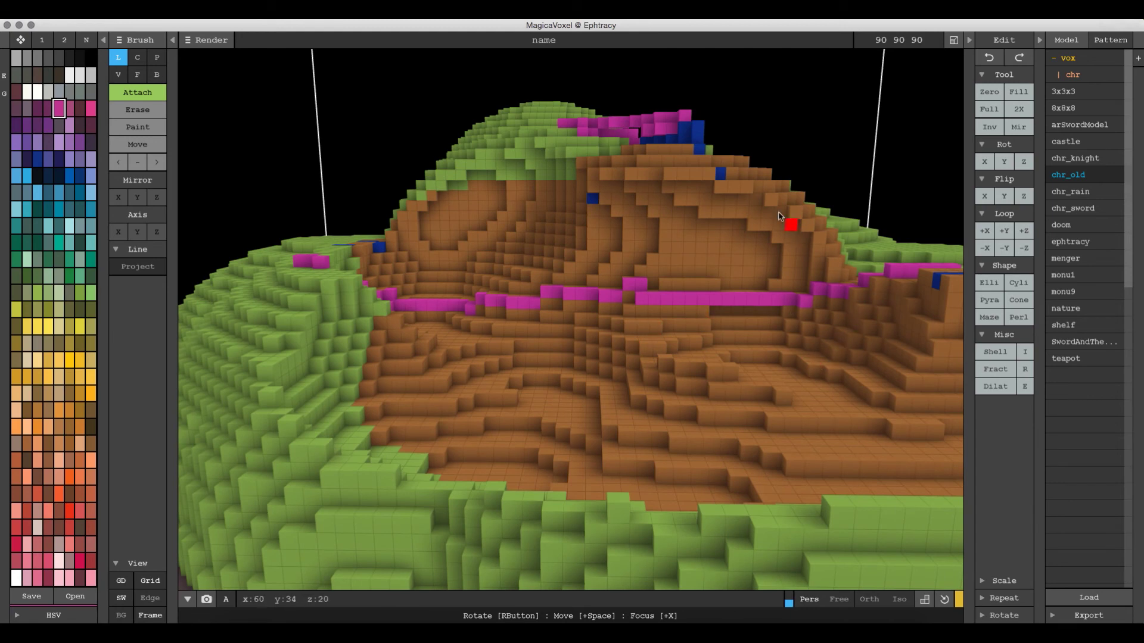
{"action": "left_click_drag", "start_coordinate": [733, 186], "coordinate": [747, 378]}
{"action": "mouse_move", "coordinate": [748, 379]}
{"action": "right_mouse_down"}
{"action": "mouse_move", "coordinate": [791, 376]}
{"action": "mouse_move", "coordinate": [694, 211]}
{"action": "right_mouse_up"}
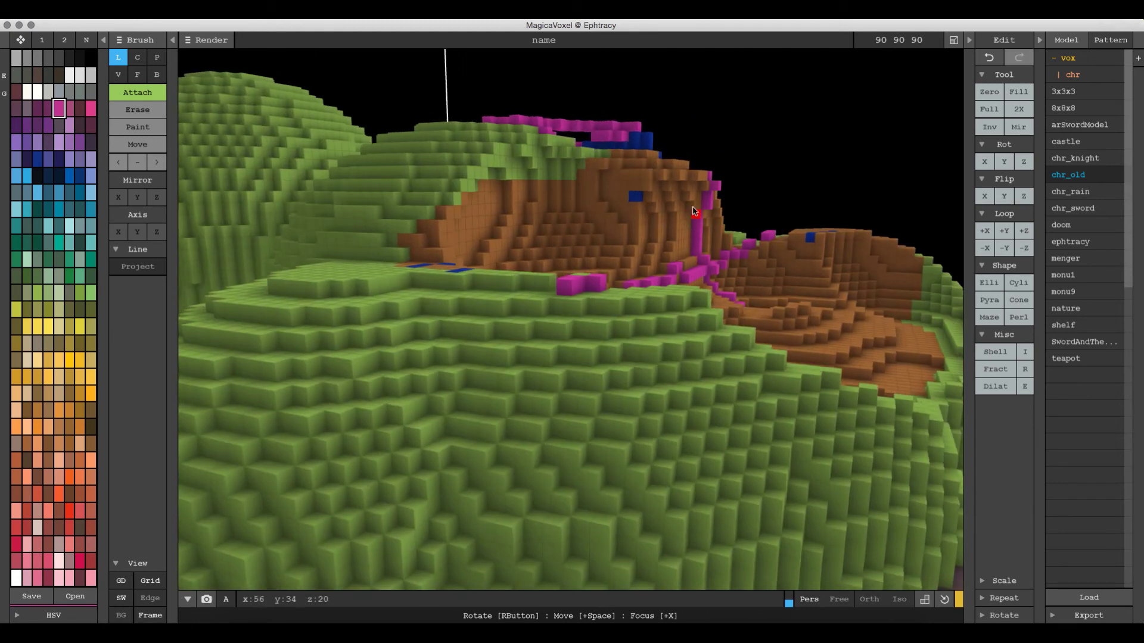
{"action": "right_click_drag", "start_coordinate": [727, 315], "coordinate": [451, 323]}
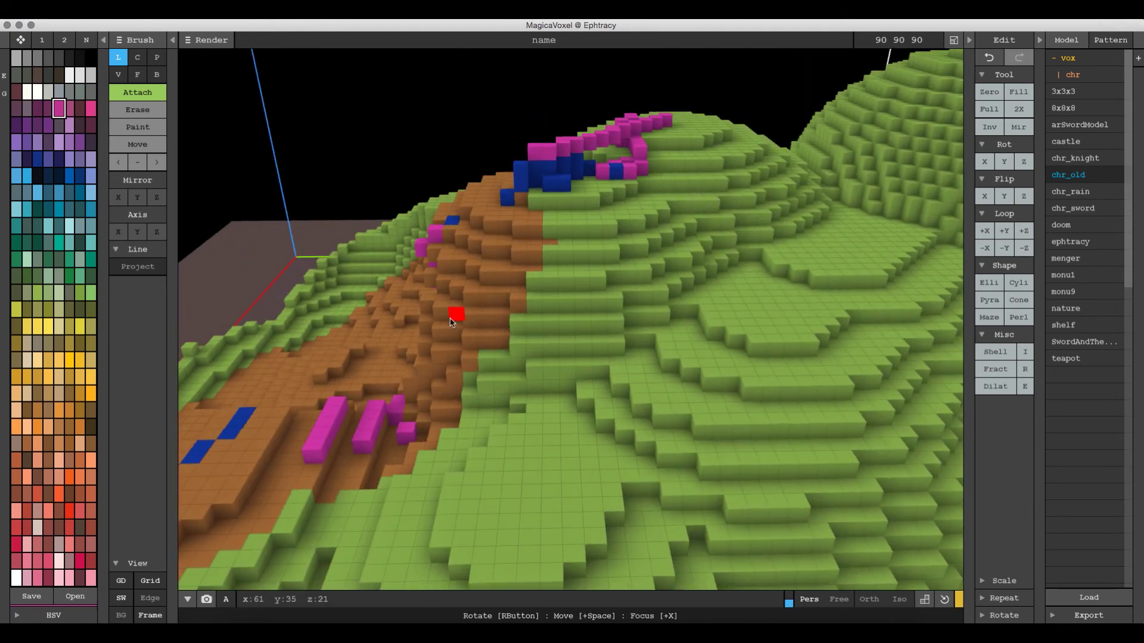
Step: Clear the model, draw two magenta lines on the floor, and undo the second
{"action": "left_click", "coordinate": [990, 90]}
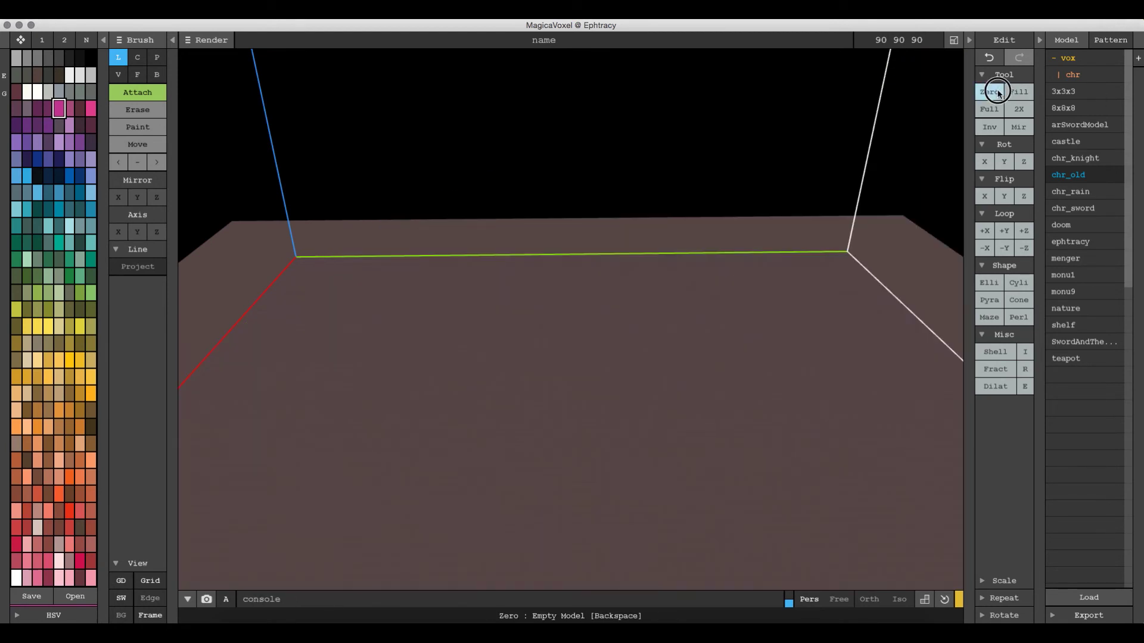
{"action": "left_click_drag", "start_coordinate": [411, 302], "coordinate": [635, 365]}
{"action": "left_click_drag", "start_coordinate": [620, 322], "coordinate": [403, 423]}
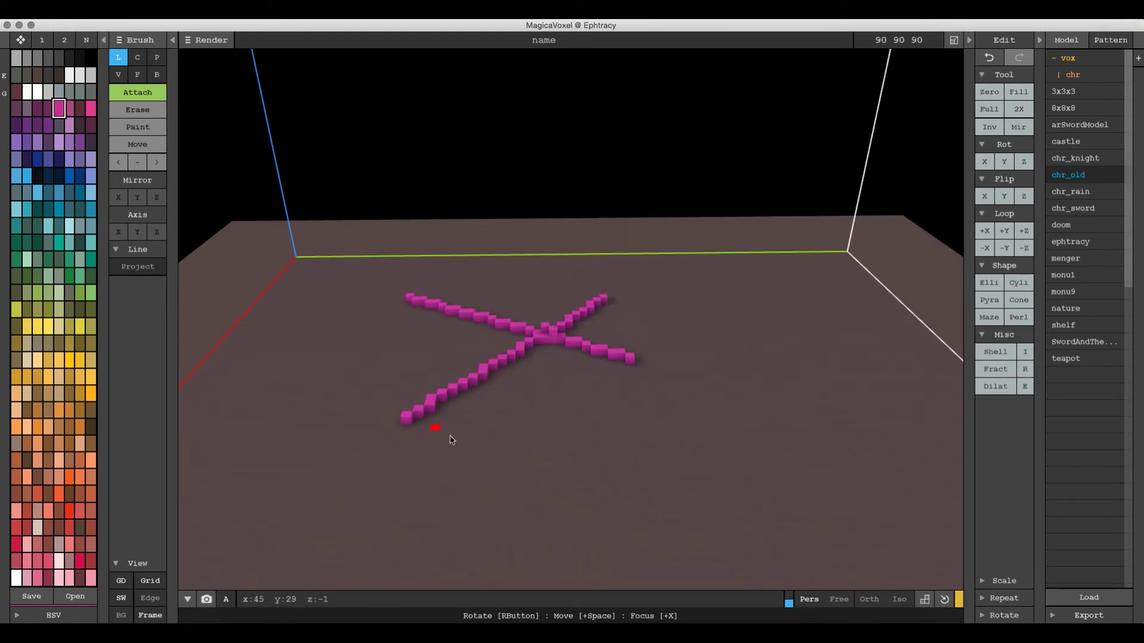
{"action": "right_click_drag", "start_coordinate": [452, 437], "coordinate": [536, 396]}
{"action": "key", "text": "ctrl+z"}
{"action": "key", "text": "ctrl+z"}
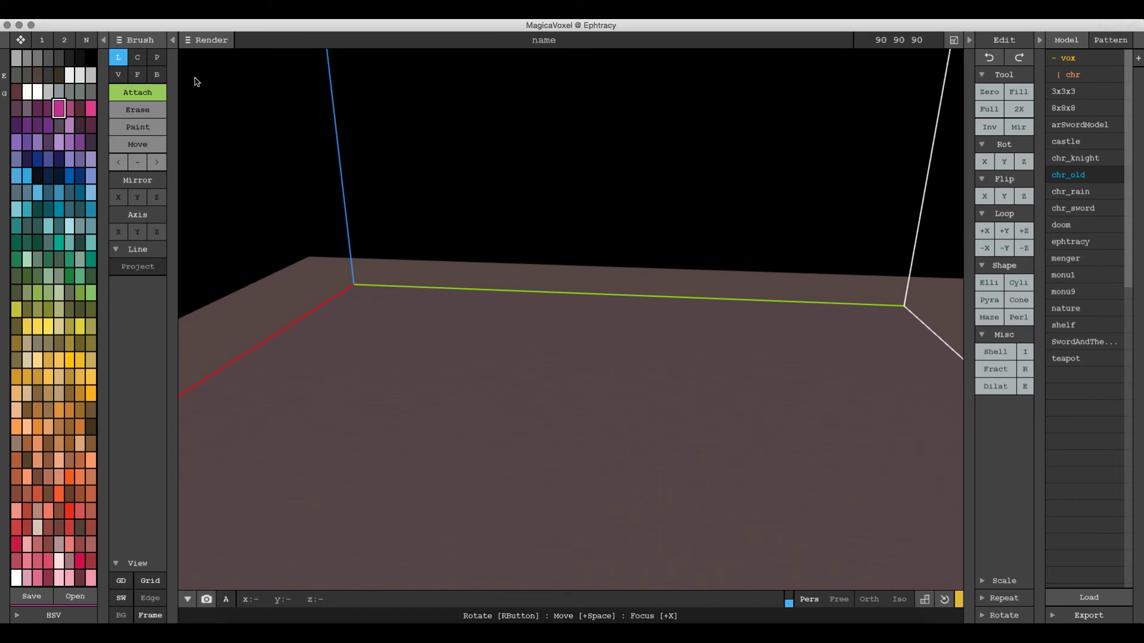
Step: Select the Circle brush and draw a large magenta disc topped by a smaller one
{"action": "left_click", "coordinate": [137, 57]}
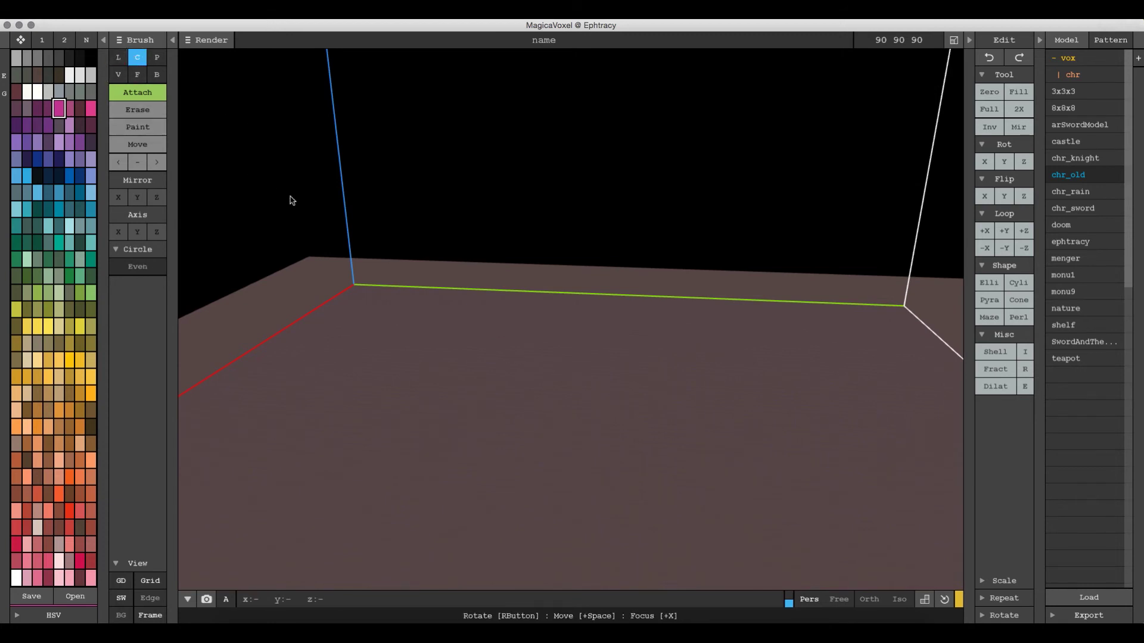
{"action": "left_click", "coordinate": [154, 266]}
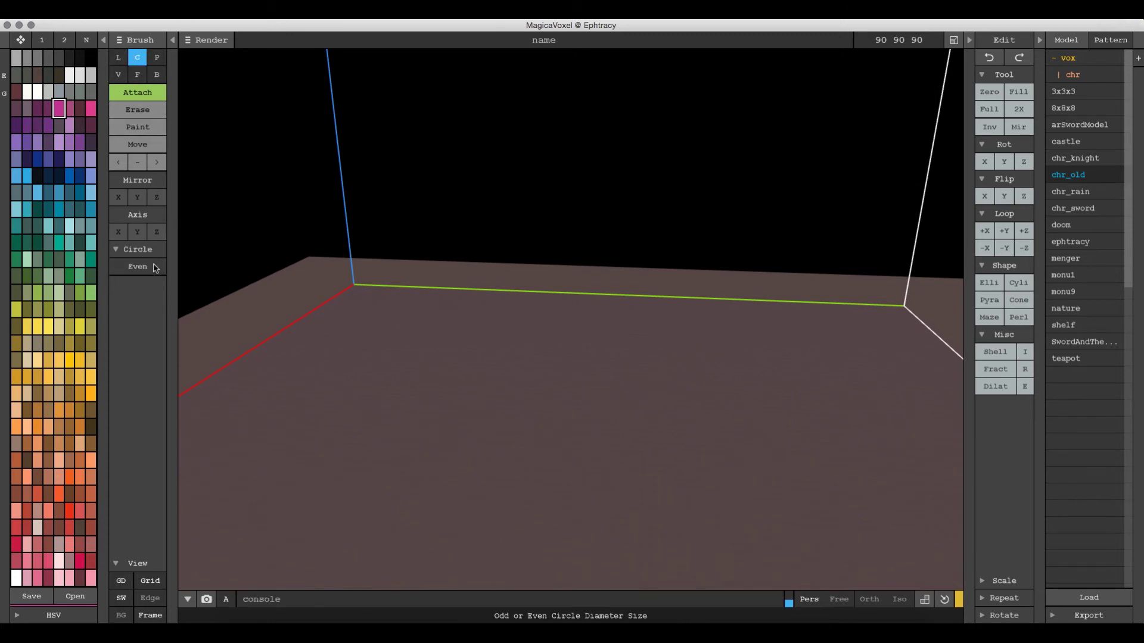
{"action": "left_click_drag", "start_coordinate": [594, 386], "coordinate": [691, 454]}
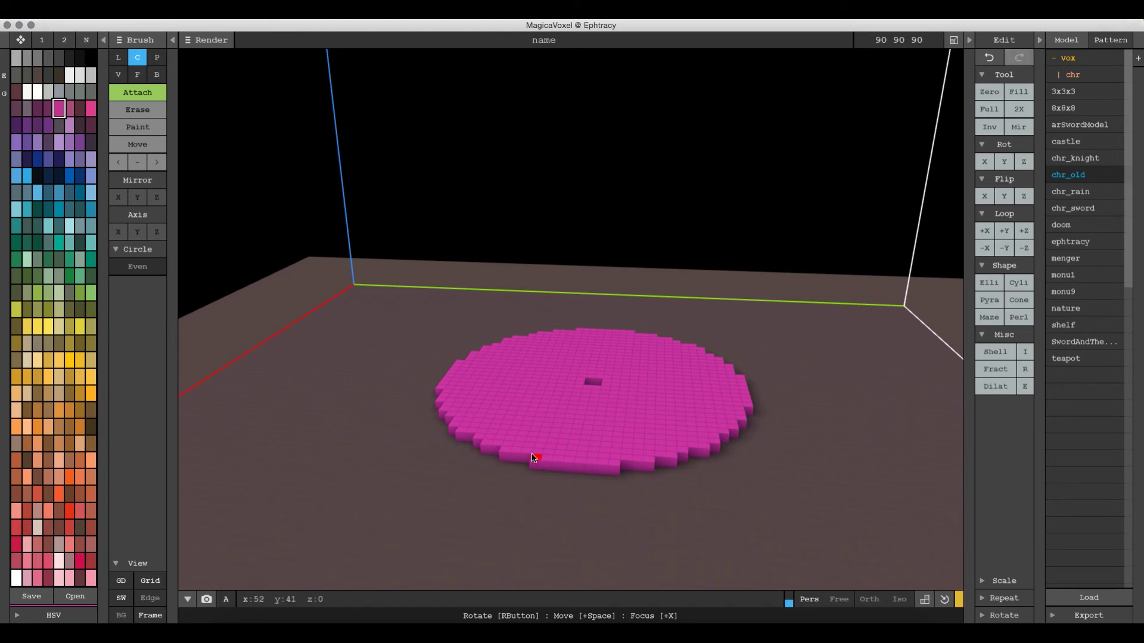
{"action": "scroll", "coordinate": [536, 457], "scroll_direction": "down", "scroll_amount": 2}
{"action": "left_click_drag", "start_coordinate": [538, 362], "coordinate": [538, 358]}
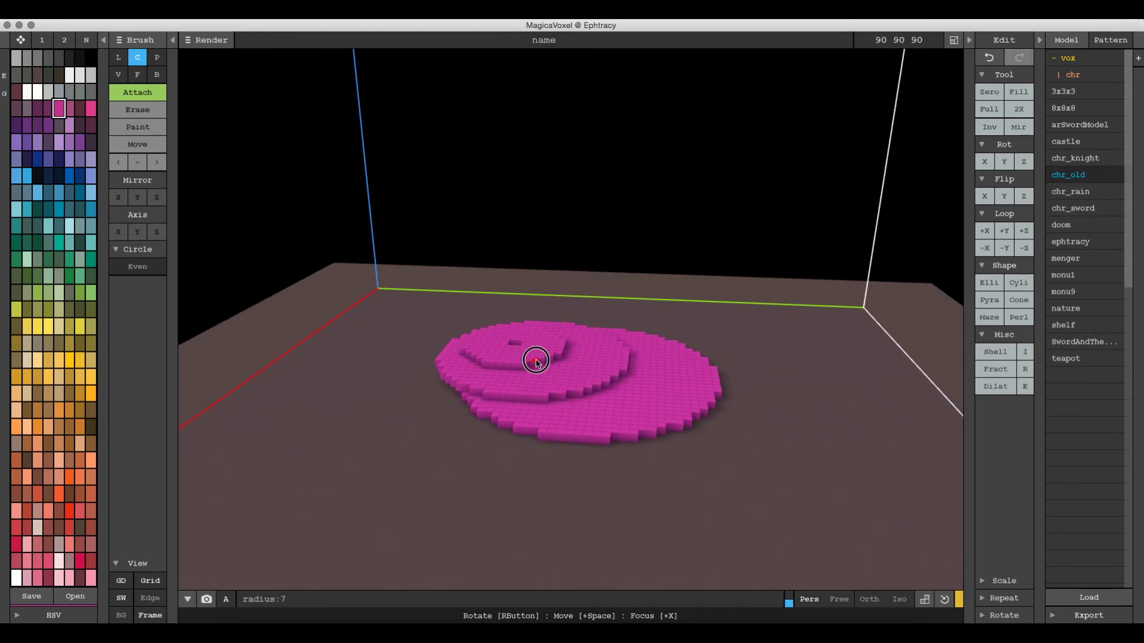
Step: Add a small odd-diameter magenta disc in front and an even-diameter disc on the left
{"action": "left_click", "coordinate": [140, 267]}
{"action": "left_click_drag", "start_coordinate": [467, 465], "coordinate": [492, 483]}
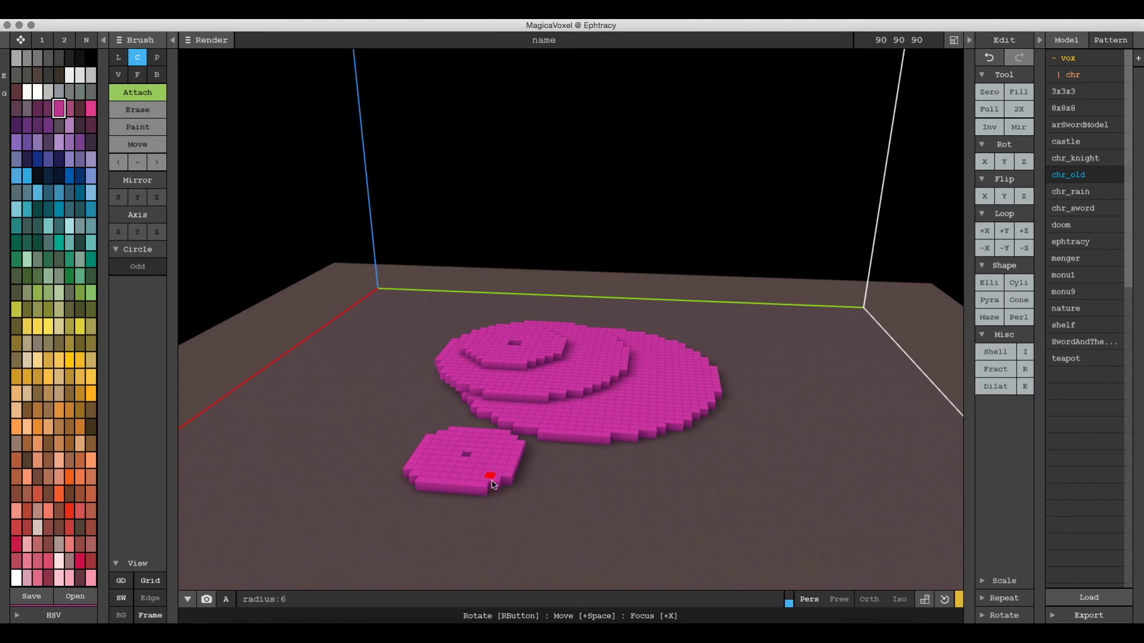
{"action": "left_click", "coordinate": [138, 266]}
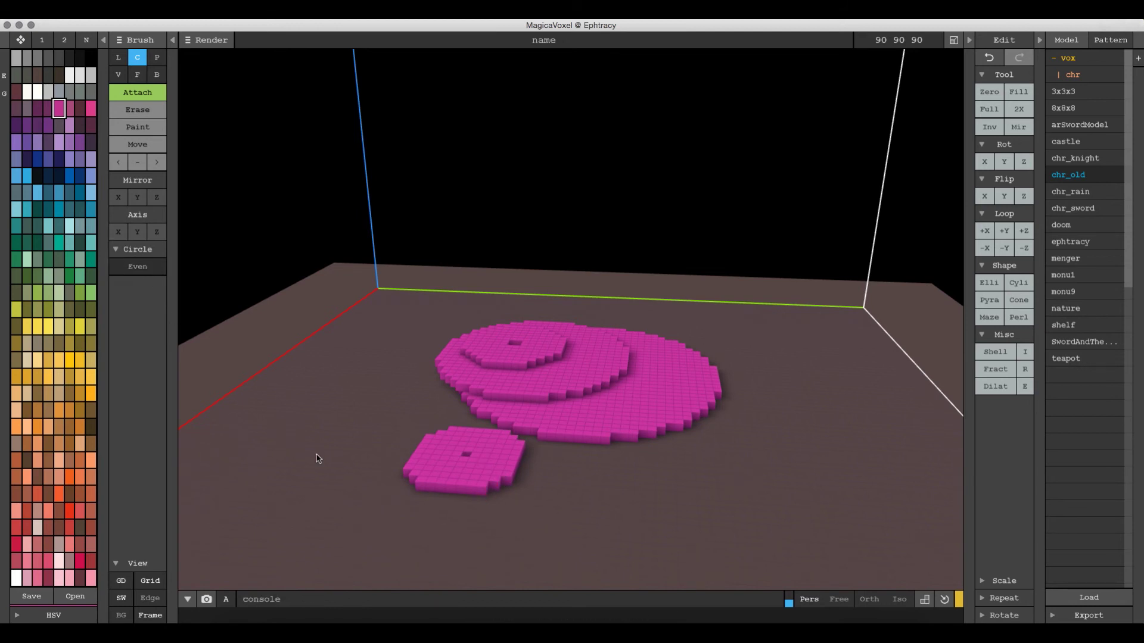
{"action": "left_click_drag", "start_coordinate": [296, 438], "coordinate": [326, 464]}
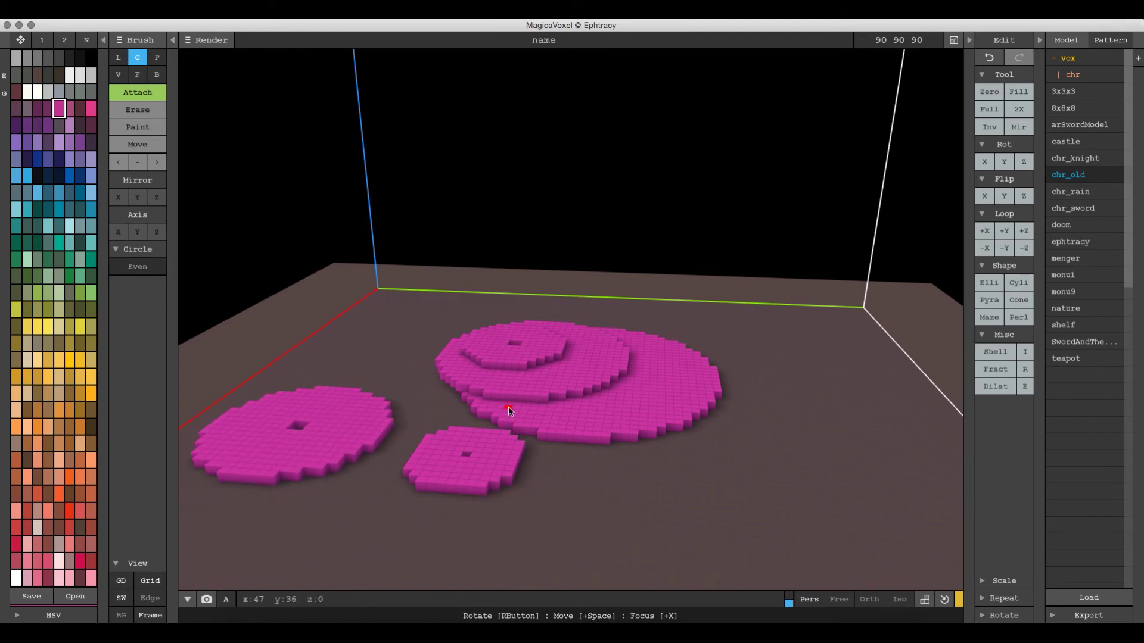
{"action": "right_click_drag", "start_coordinate": [509, 411], "coordinate": [471, 410]}
{"action": "key", "text": "ctrl"}
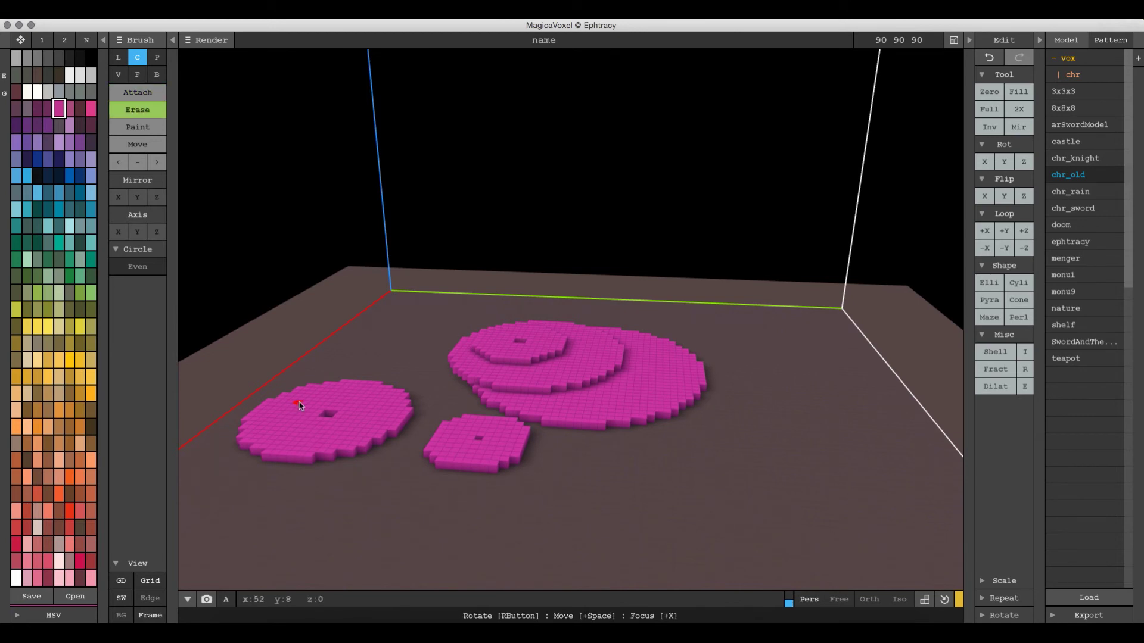
Step: Erase a round bite from the left disc and remove the stacked disc's top tier
{"action": "mouse_move", "coordinate": [300, 406]}
{"action": "left_mouse_down"}
{"action": "mouse_move", "coordinate": [332, 429]}
{"action": "mouse_move", "coordinate": [281, 415]}
{"action": "mouse_move", "coordinate": [314, 430]}
{"action": "left_mouse_up"}
{"action": "key", "text": "ctrl+z"}
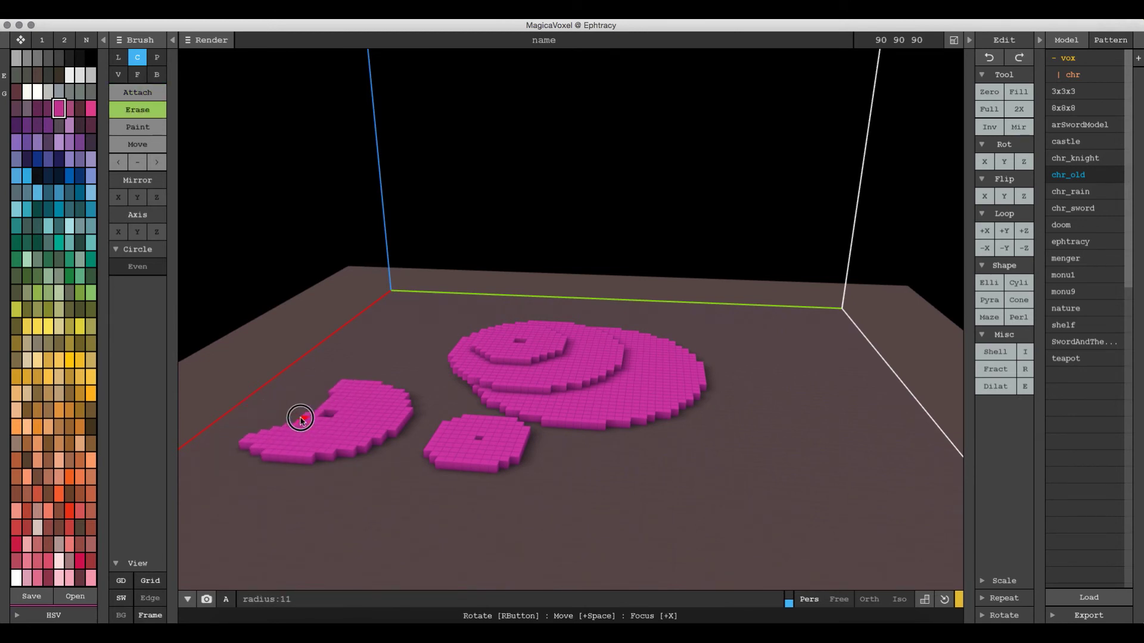
{"action": "left_click", "coordinate": [543, 361]}
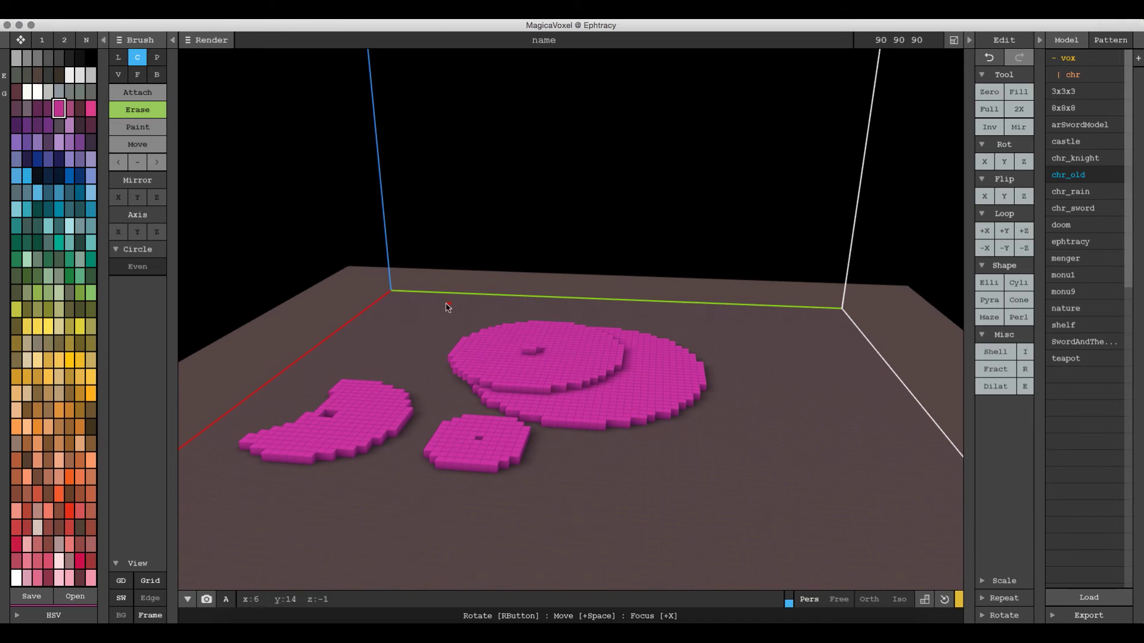
Step: Switch the brush to Paint mode and paint the left shapes yellow
{"action": "left_click", "coordinate": [138, 127]}
{"action": "left_click", "coordinate": [137, 231]}
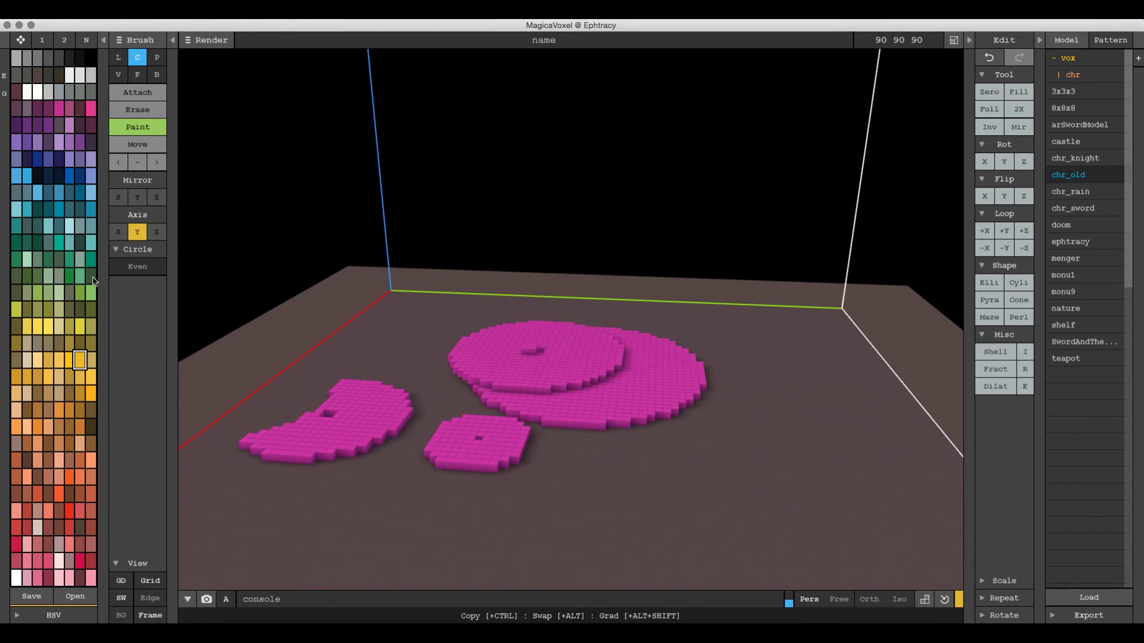
{"action": "left_click", "coordinate": [137, 232]}
{"action": "mouse_move", "coordinate": [358, 446]}
{"action": "left_mouse_down"}
{"action": "mouse_move", "coordinate": [427, 487]}
{"action": "mouse_move", "coordinate": [503, 471]}
{"action": "left_mouse_up"}
{"action": "scroll", "coordinate": [596, 456], "scroll_direction": "down", "scroll_amount": 2}
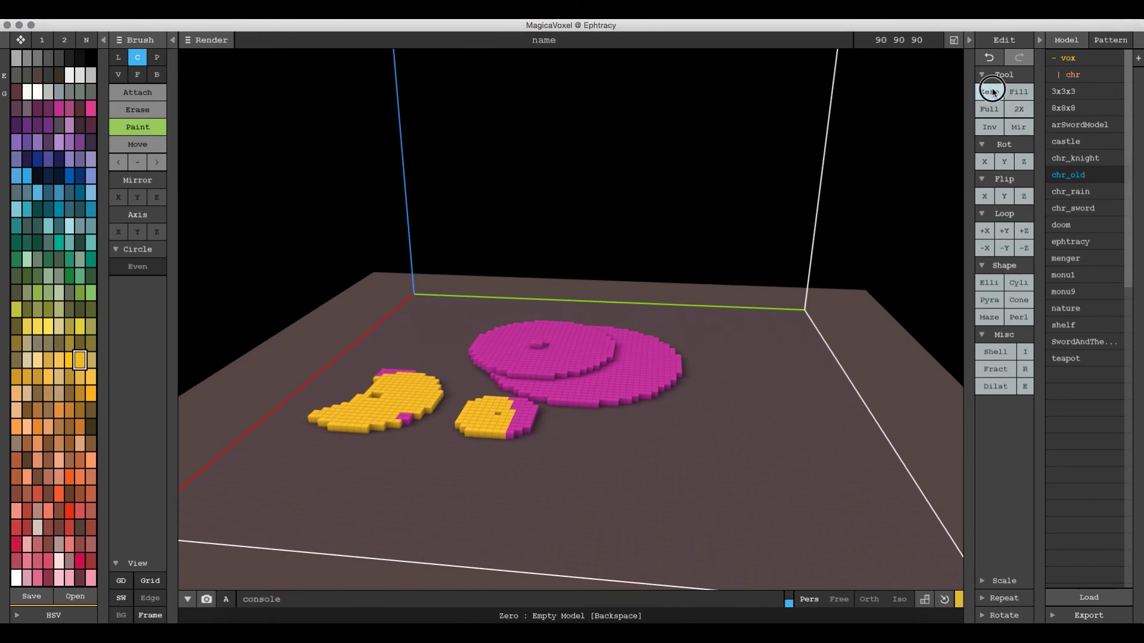
Step: Clear the model and choose the Pattern brush with chr_rain as the stamp
{"action": "left_click", "coordinate": [989, 92]}
{"action": "right_click_drag", "start_coordinate": [531, 315], "coordinate": [549, 334]}
{"action": "right_click_drag", "start_coordinate": [493, 272], "coordinate": [334, 179]}
{"action": "left_click", "coordinate": [157, 57]}
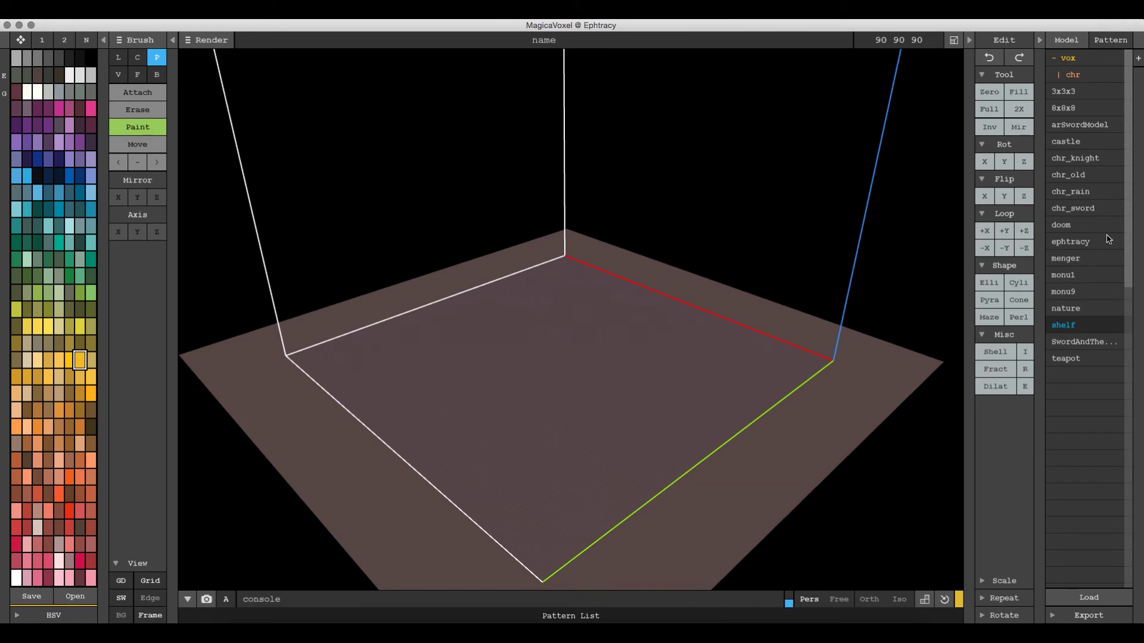
{"action": "left_click", "coordinate": [1073, 197]}
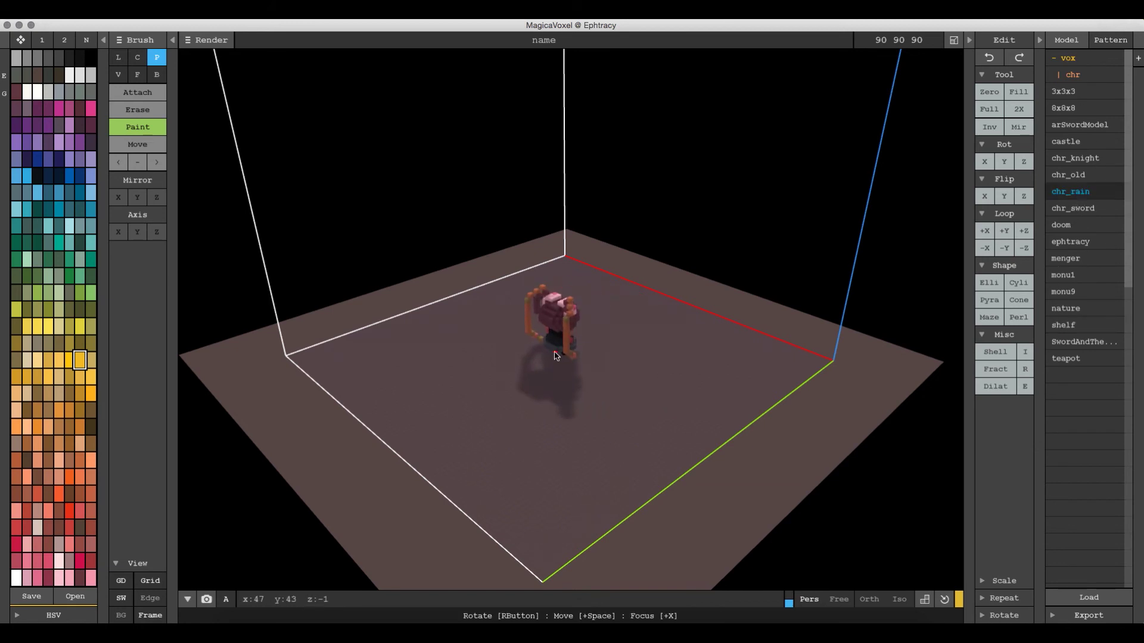
Step: Stamp four chr_rain characters on the floor in two groups
{"action": "right_click_drag", "start_coordinate": [617, 353], "coordinate": [592, 350]}
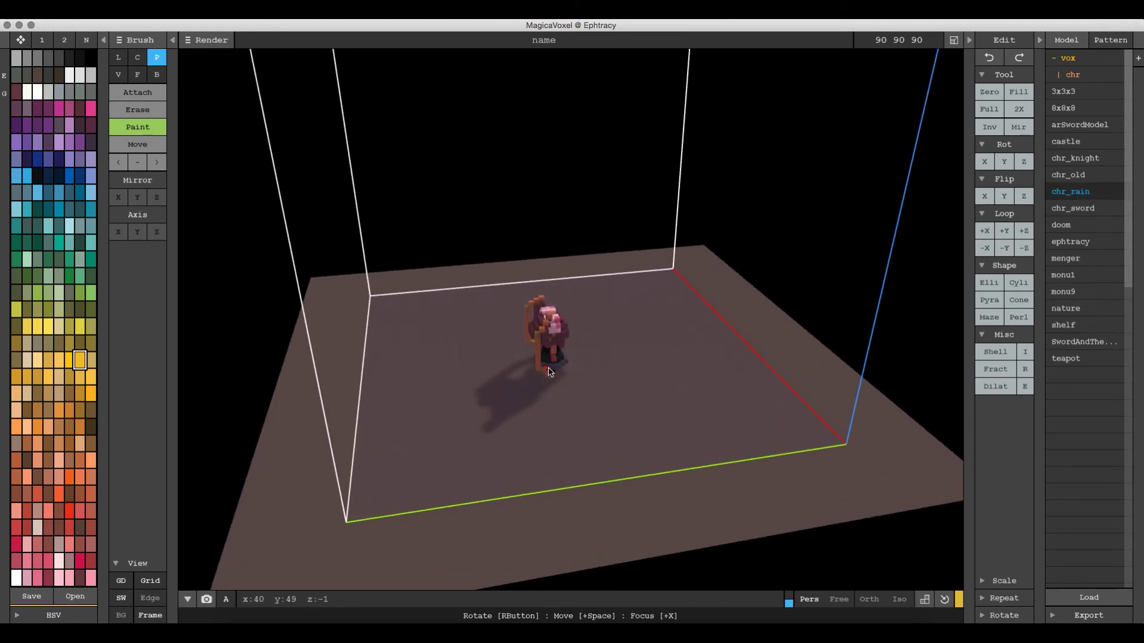
{"action": "right_click_drag", "start_coordinate": [520, 368], "coordinate": [458, 363]}
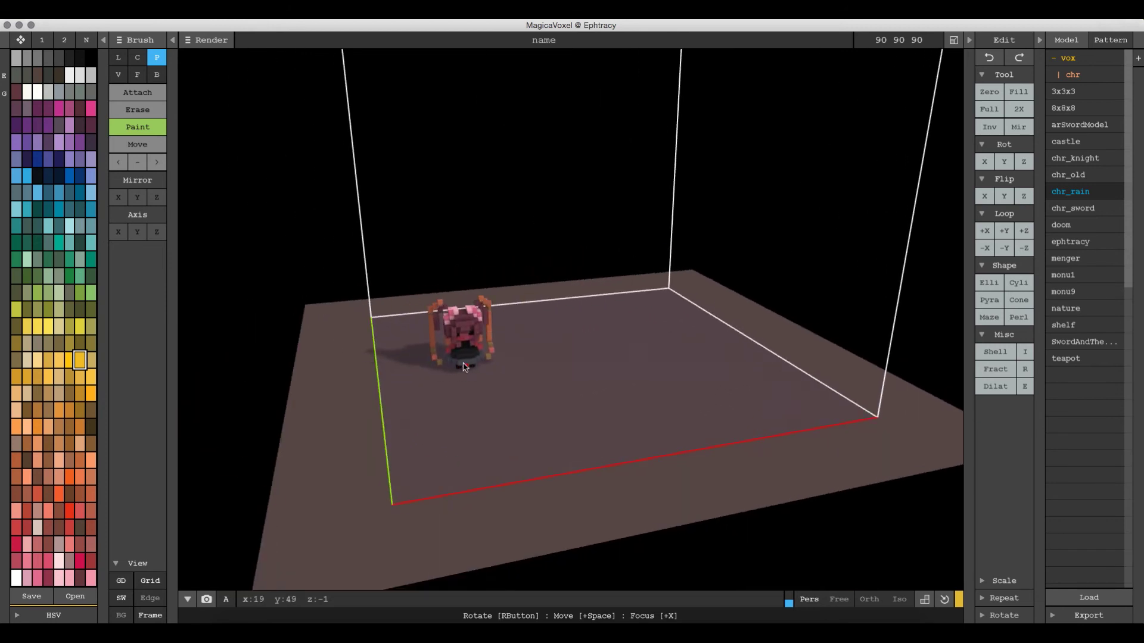
{"action": "left_click", "coordinate": [459, 363]}
{"action": "left_click", "coordinate": [586, 356]}
{"action": "left_click", "coordinate": [138, 110]}
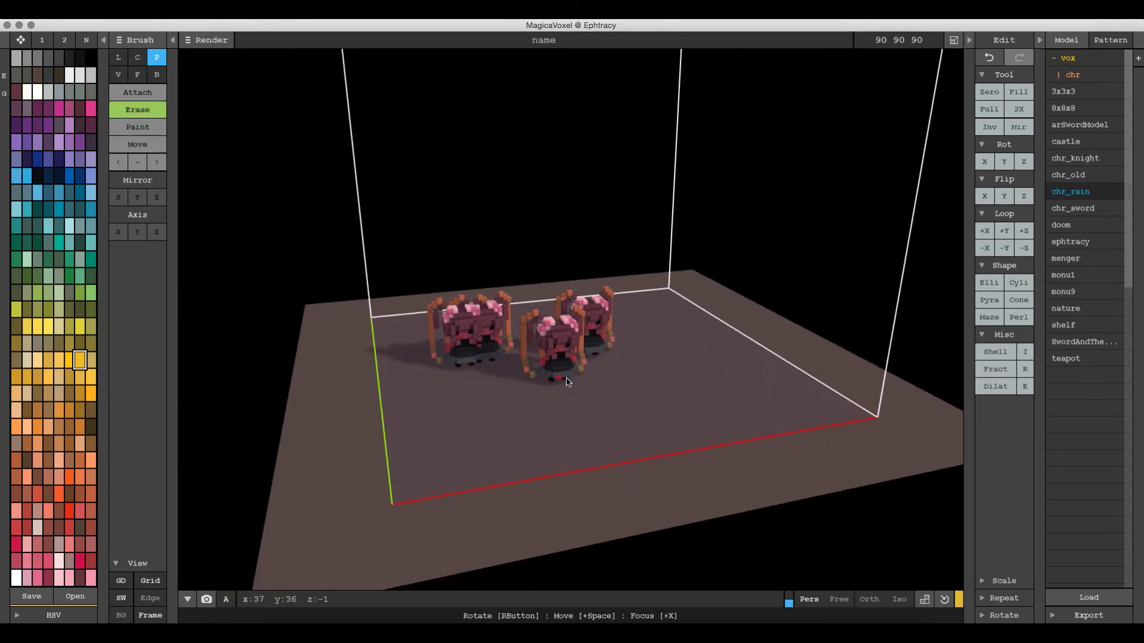
{"action": "left_click", "coordinate": [600, 379]}
{"action": "left_click", "coordinate": [490, 403]}
{"action": "right_click_drag", "start_coordinate": [643, 396], "coordinate": [633, 388]}
{"action": "left_click", "coordinate": [635, 394]}
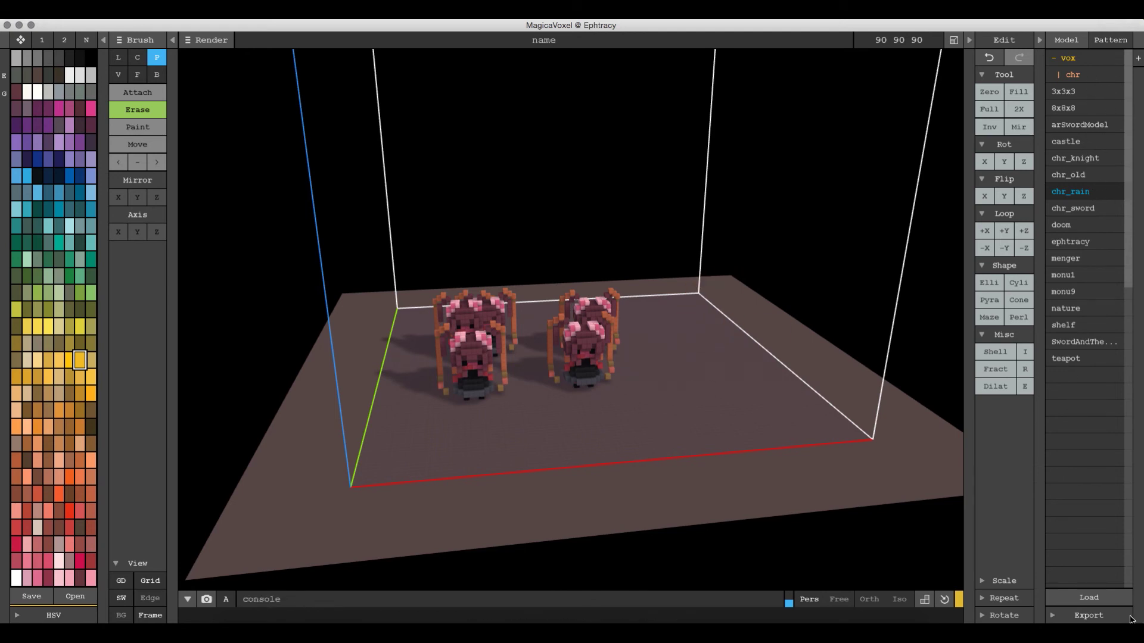
Step: Load chr_knight.vox from the vox folder as the stamp pattern
{"action": "left_click", "coordinate": [1080, 597]}
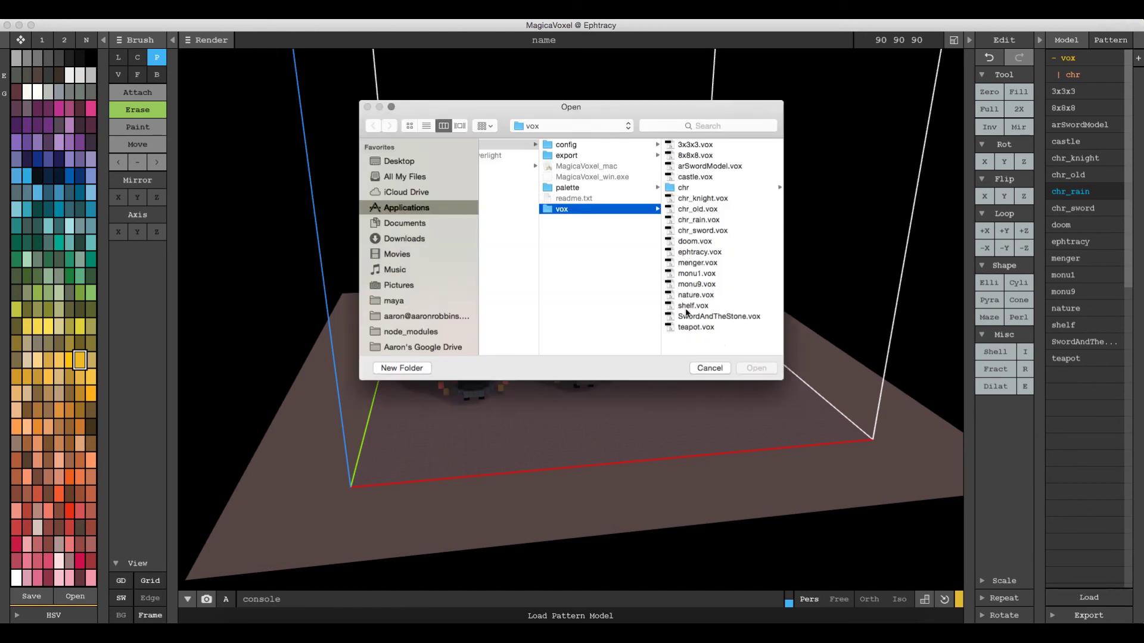
{"action": "left_click", "coordinate": [712, 199]}
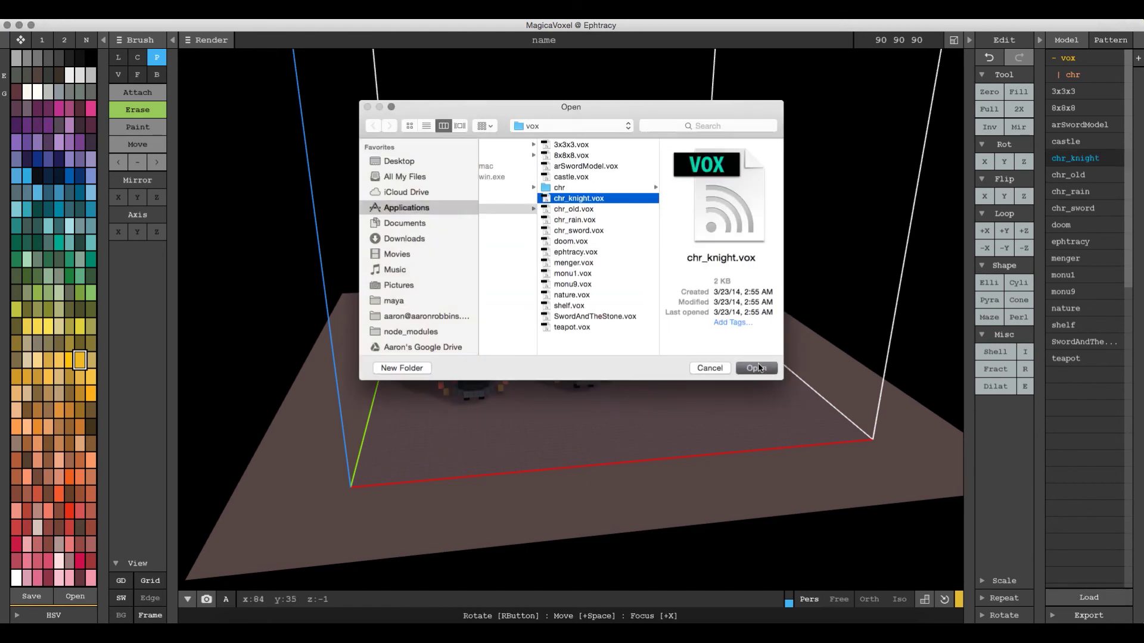
{"action": "left_click", "coordinate": [756, 368]}
Step: Stamp six knights in rows around the chr_rain characters
{"action": "left_click", "coordinate": [667, 387]}
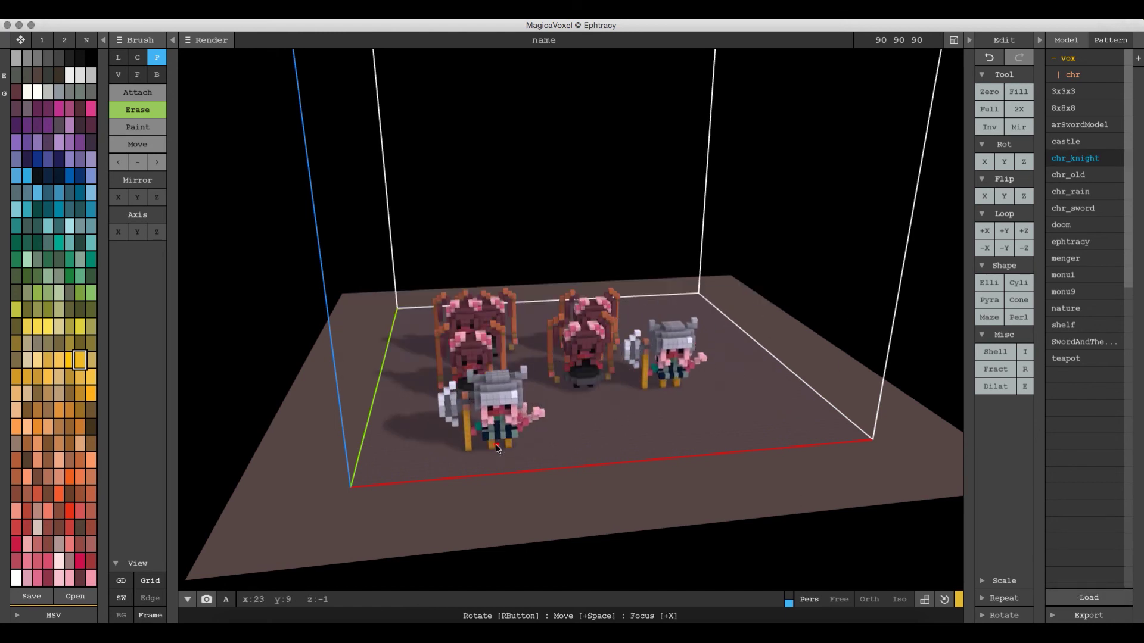
{"action": "left_click", "coordinate": [495, 448]}
{"action": "left_click", "coordinate": [612, 448]}
{"action": "left_click", "coordinate": [739, 451]}
{"action": "left_click", "coordinate": [725, 420]}
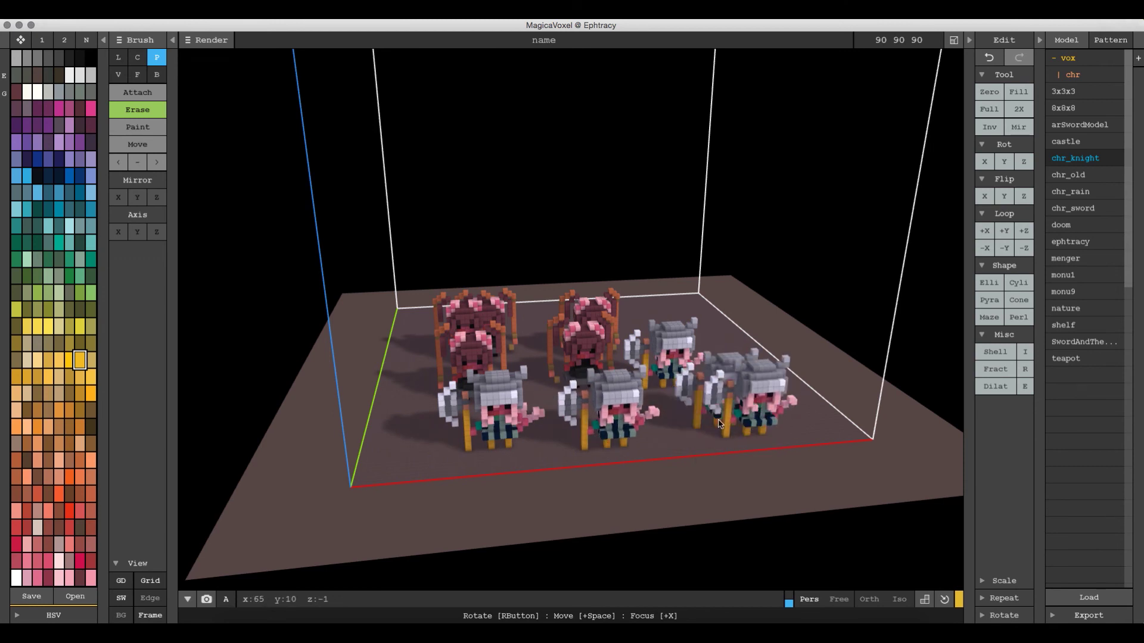
{"action": "right_click_drag", "start_coordinate": [725, 420], "coordinate": [707, 409]}
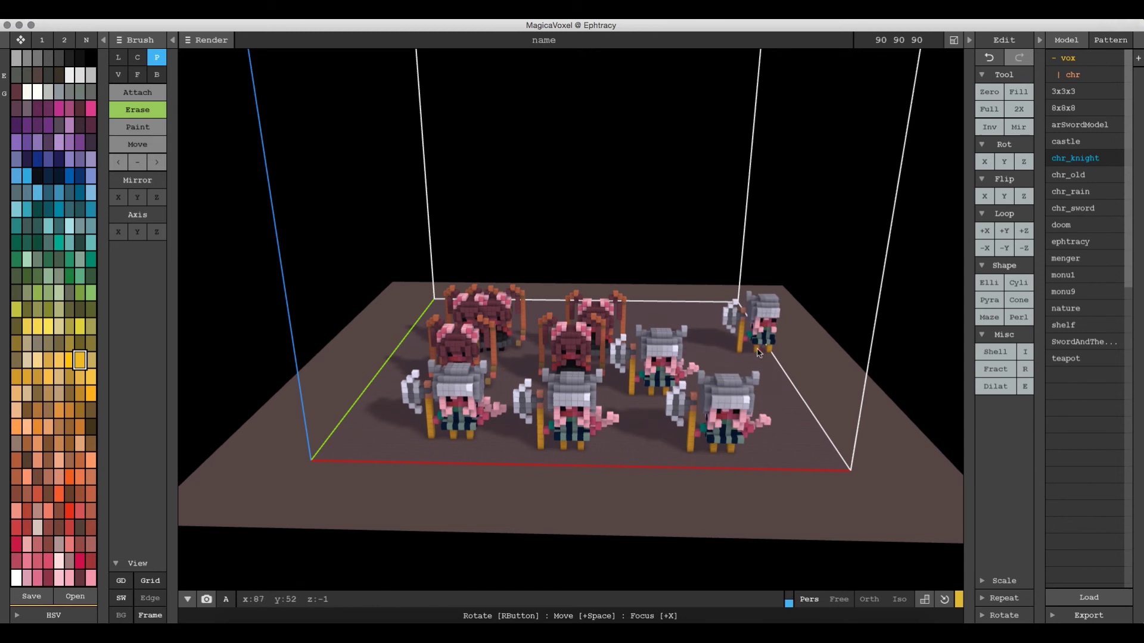
{"action": "left_click", "coordinate": [728, 337]}
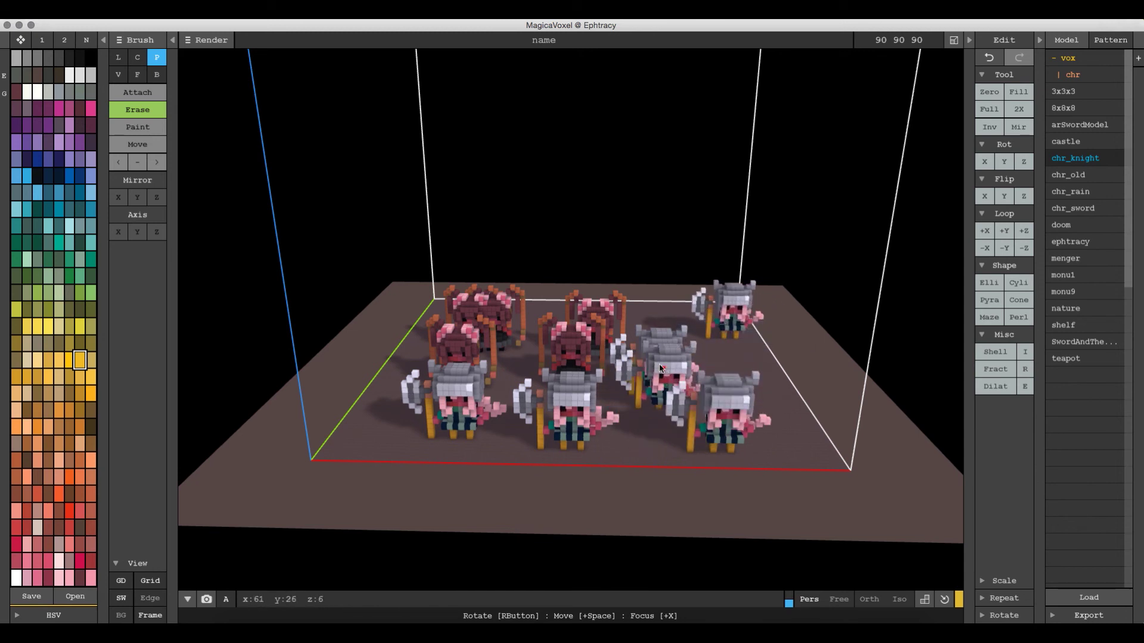
{"action": "right_click_drag", "start_coordinate": [631, 365], "coordinate": [637, 364]}
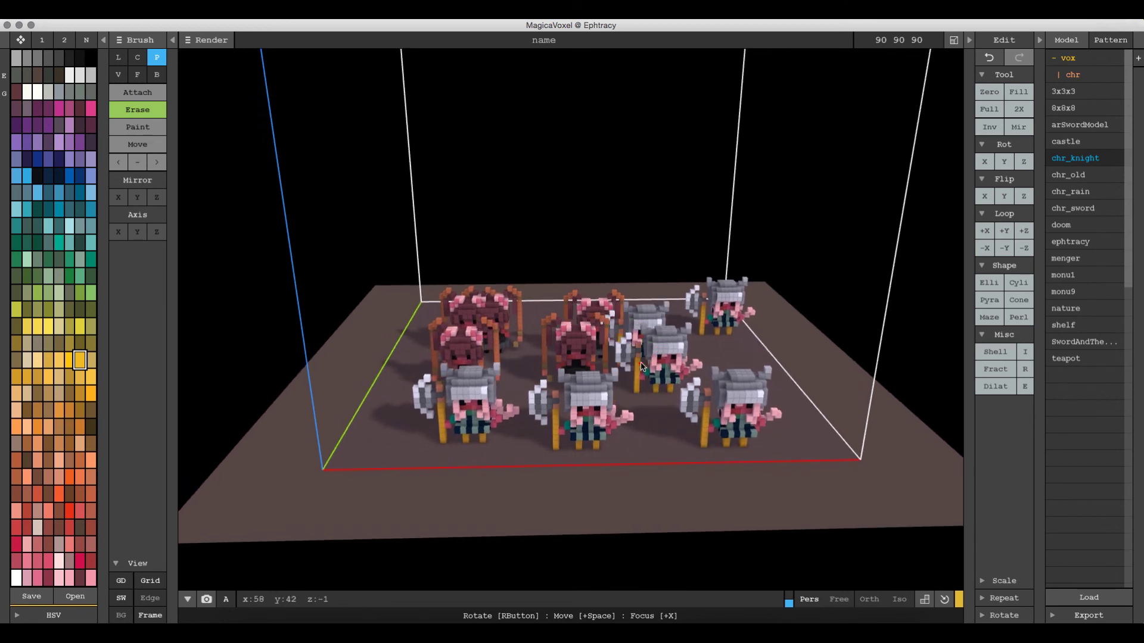
{"action": "right_click_drag", "start_coordinate": [640, 365], "coordinate": [453, 331]}
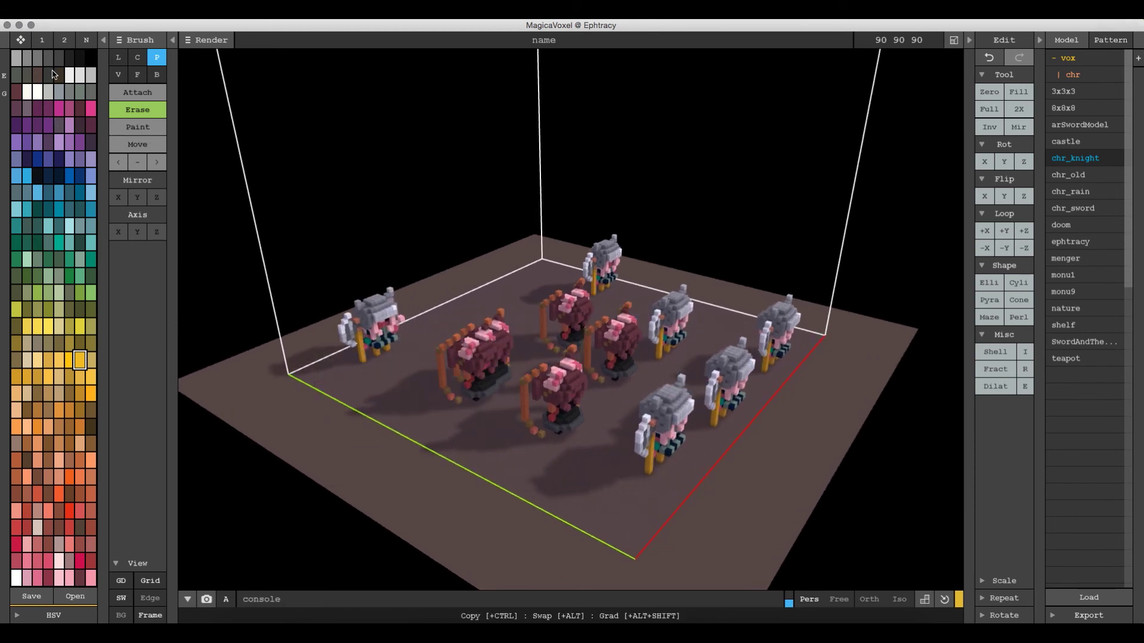
Step: Create a blank palette, apply a black-to-white greyscale palette, and select monu1 as the pattern
{"action": "left_click", "coordinate": [87, 40]}
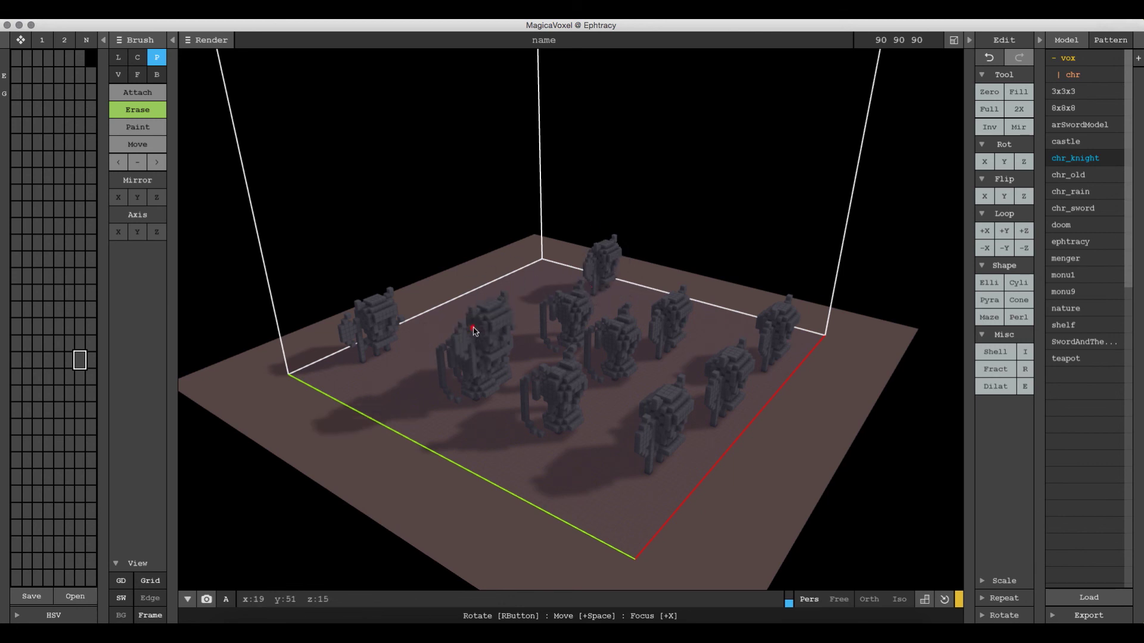
{"action": "left_click", "coordinate": [83, 43]}
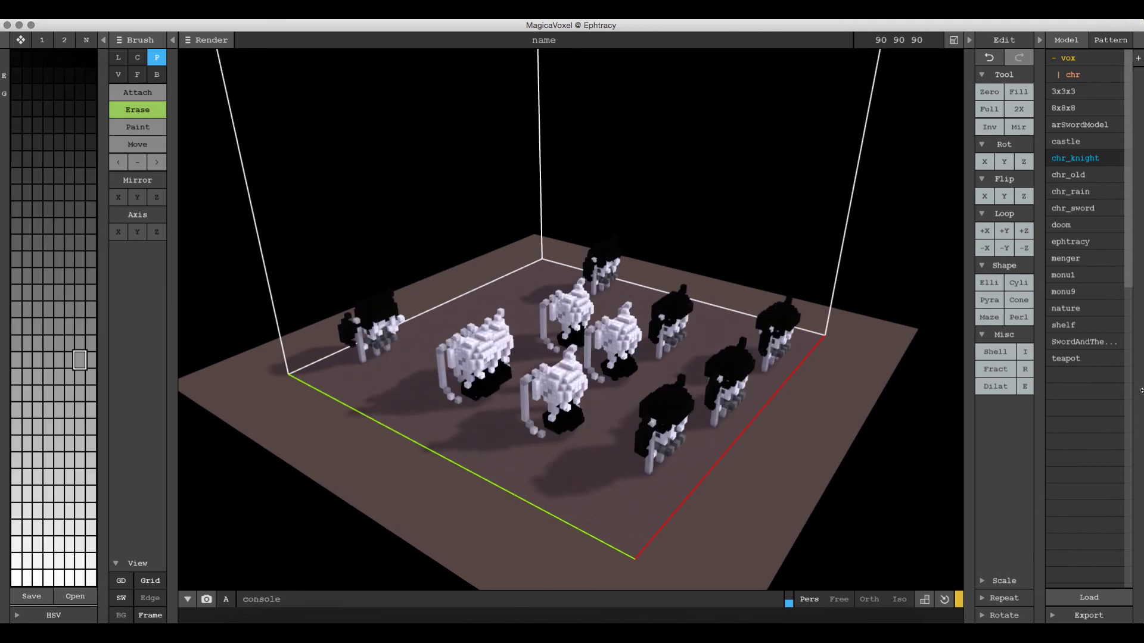
{"action": "left_click", "coordinate": [1067, 275]}
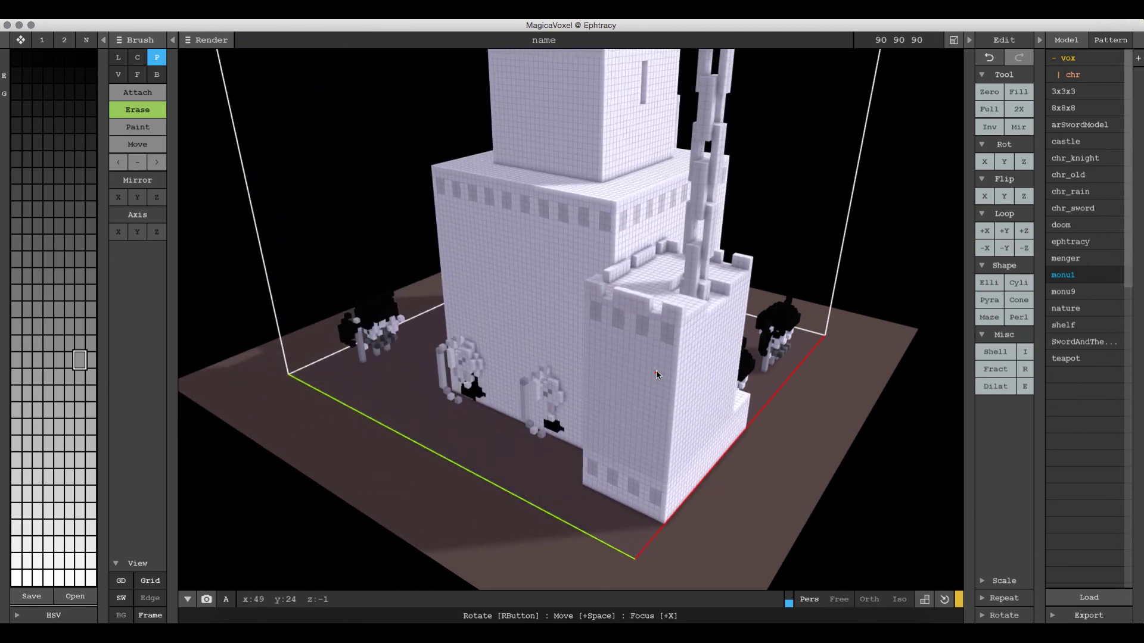
{"action": "right_click_drag", "start_coordinate": [656, 370], "coordinate": [613, 340]}
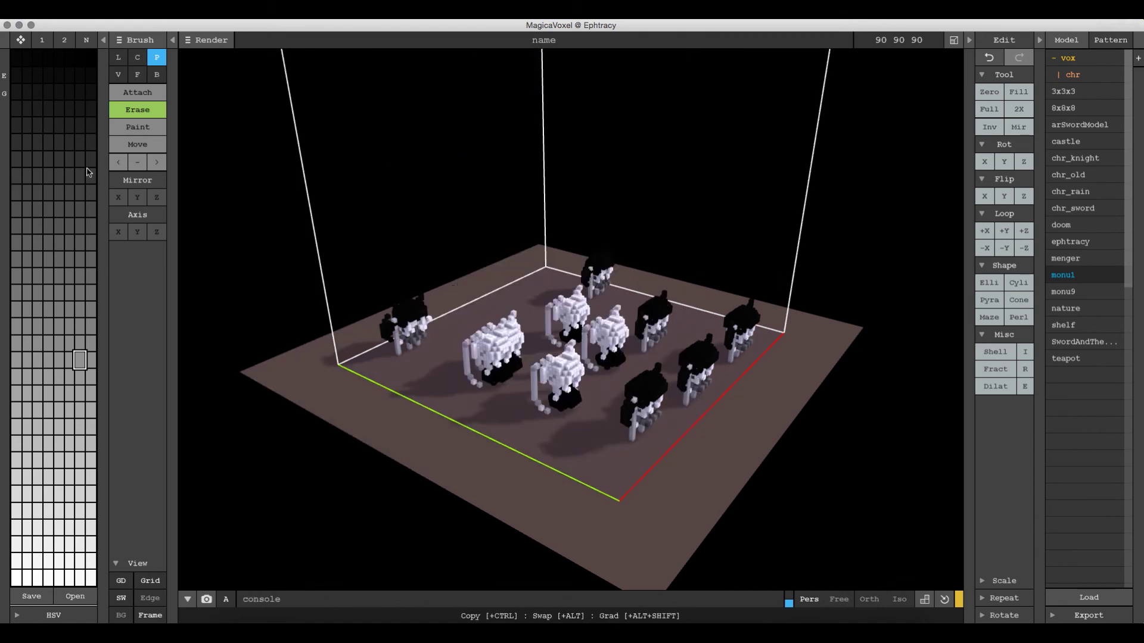
Step: Restore Default Palette 1, then switch to a new blank palette again
{"action": "left_click", "coordinate": [43, 40]}
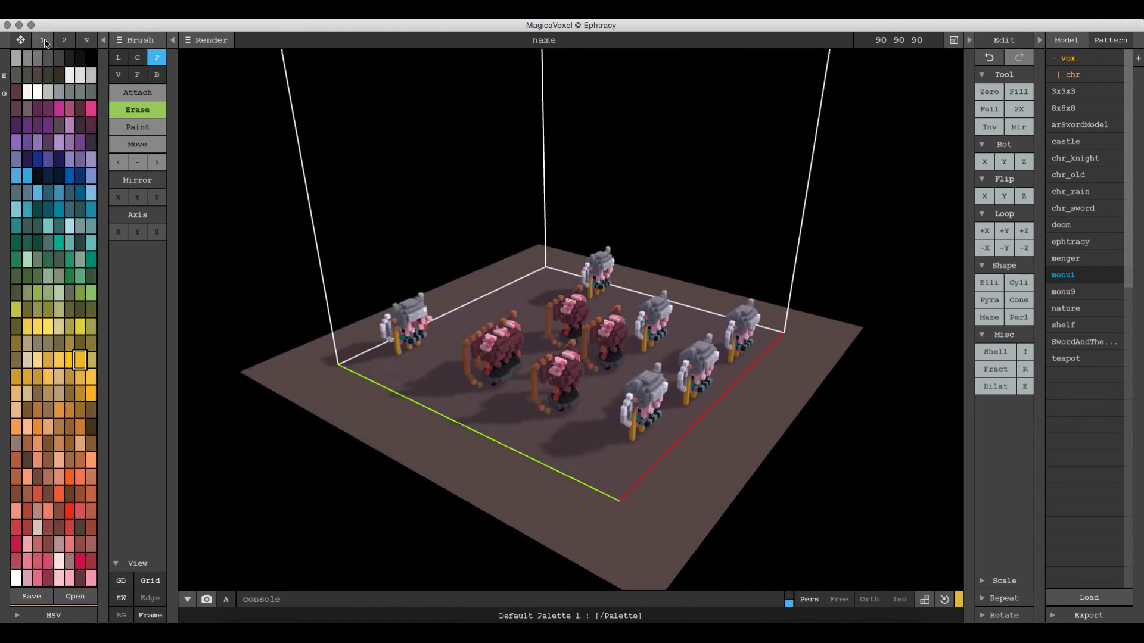
{"action": "left_click", "coordinate": [86, 40]}
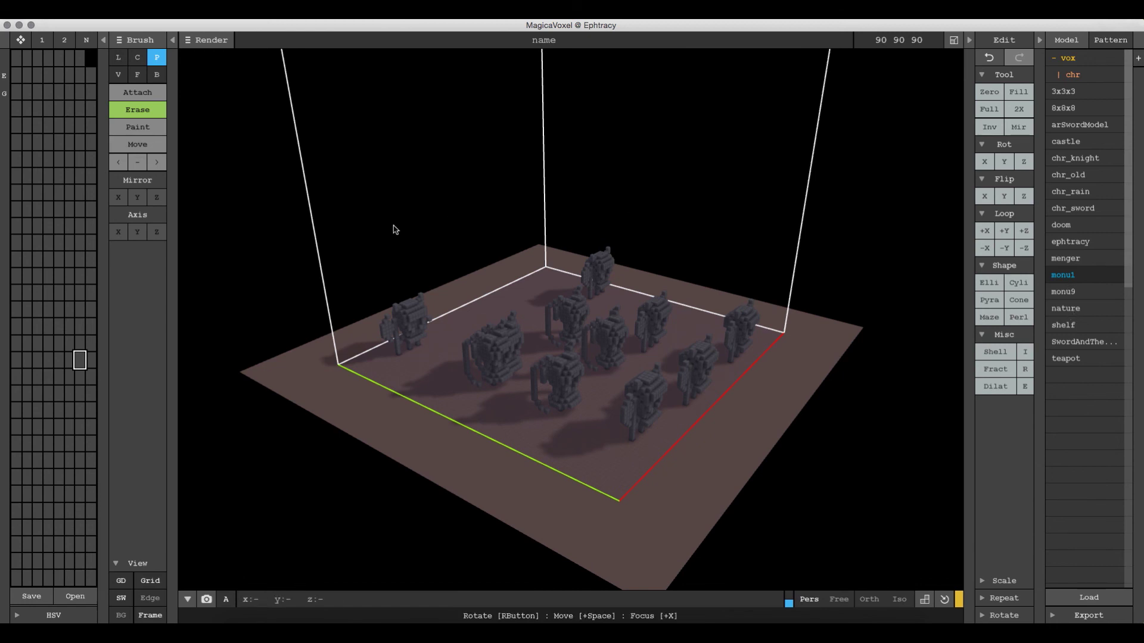
{"action": "right_click_drag", "start_coordinate": [635, 340], "coordinate": [488, 328]}
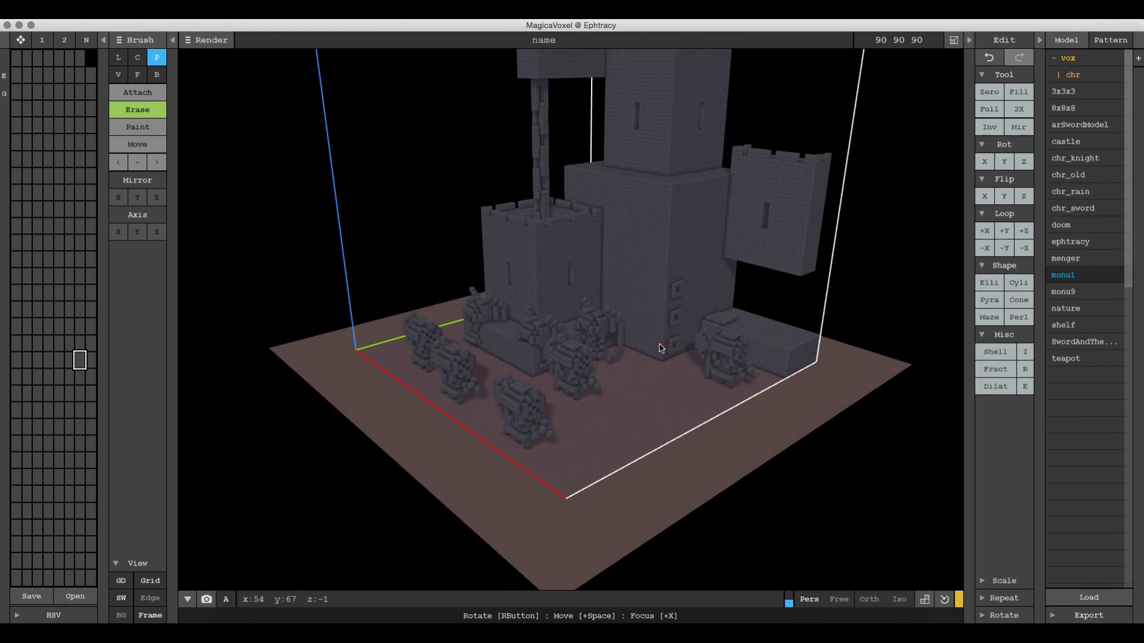